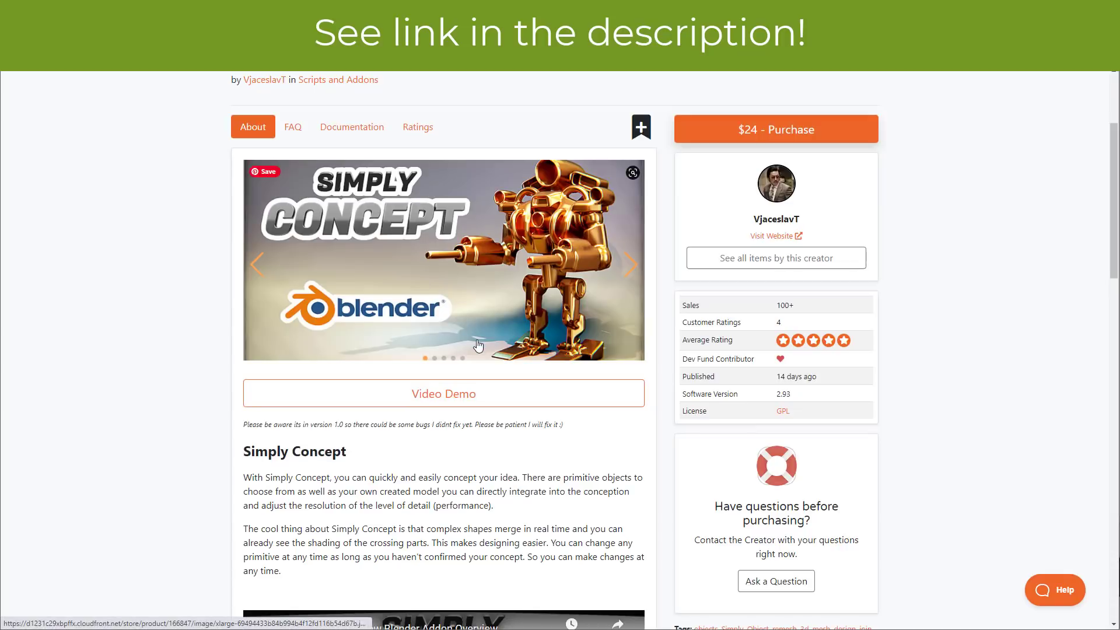
pyautogui.scroll(-1, 477, 348)
pyautogui.scroll(-5, 477, 349)
pyautogui.scroll(8, 461, 353)
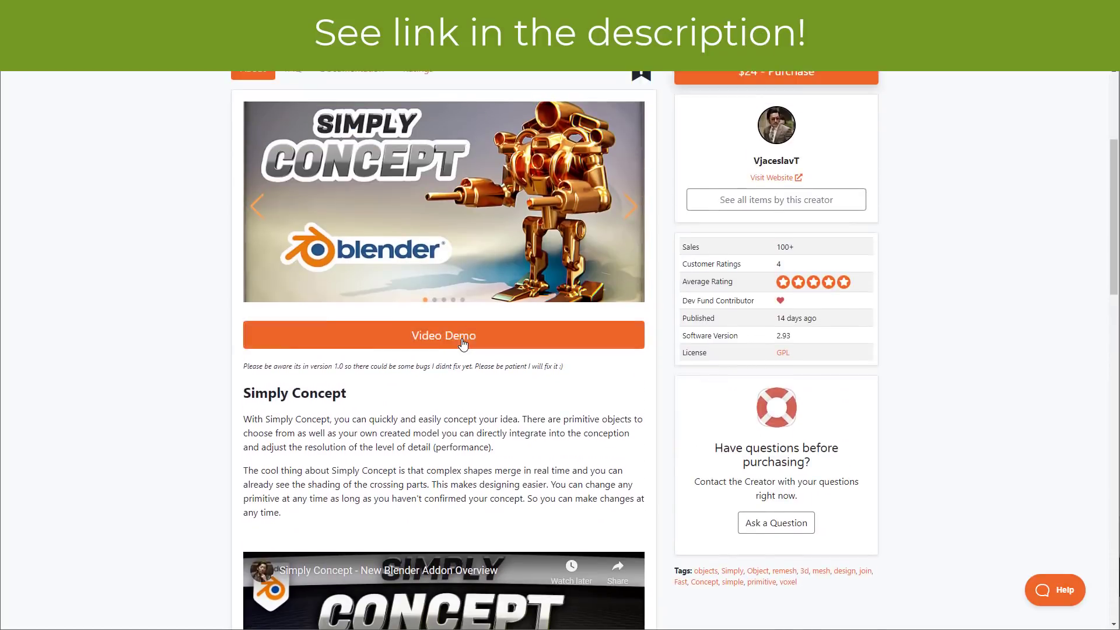
pyautogui.scroll(-2, 448, 359)
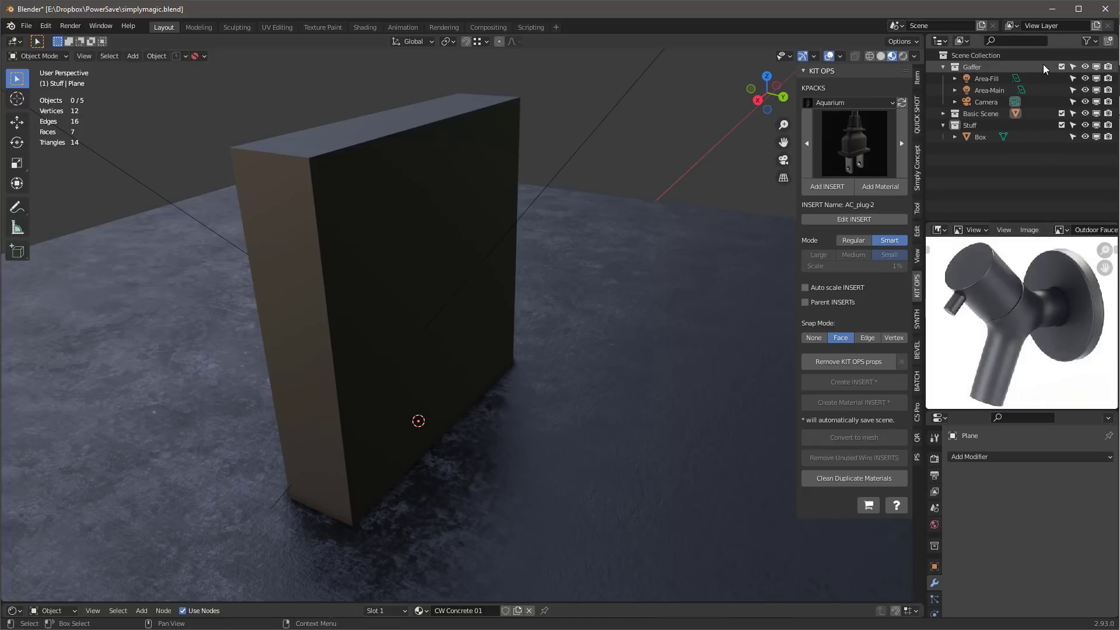
# Step: Exclude the Gaffer and Basic Scene collections from the view layer and switch the viewport to orthographic projection
pyautogui.click(1062, 67)
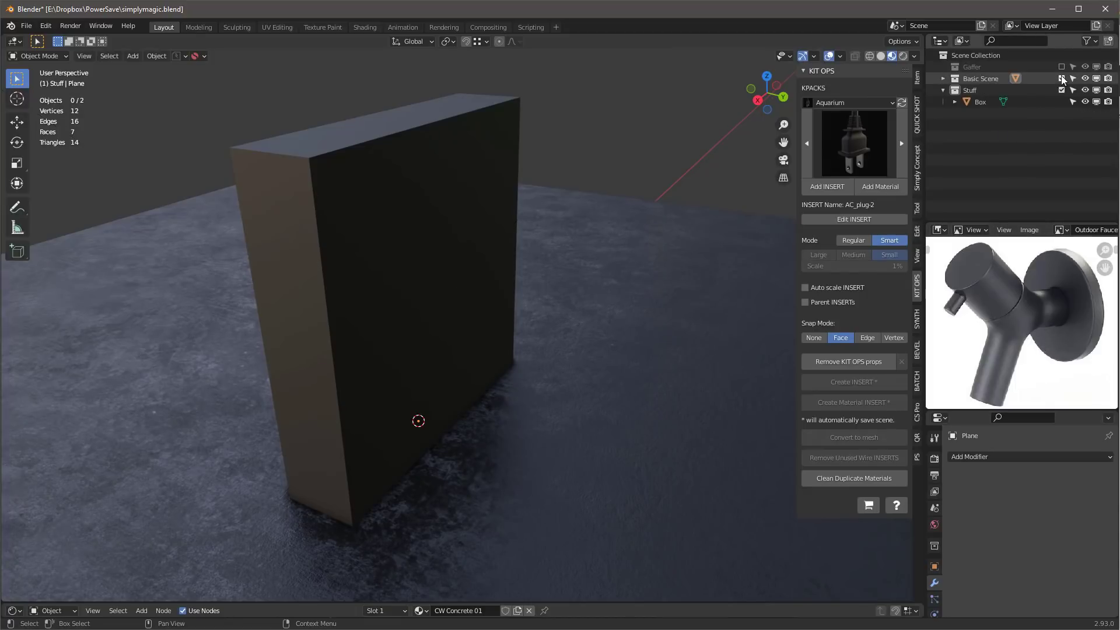
pyautogui.click(1062, 79)
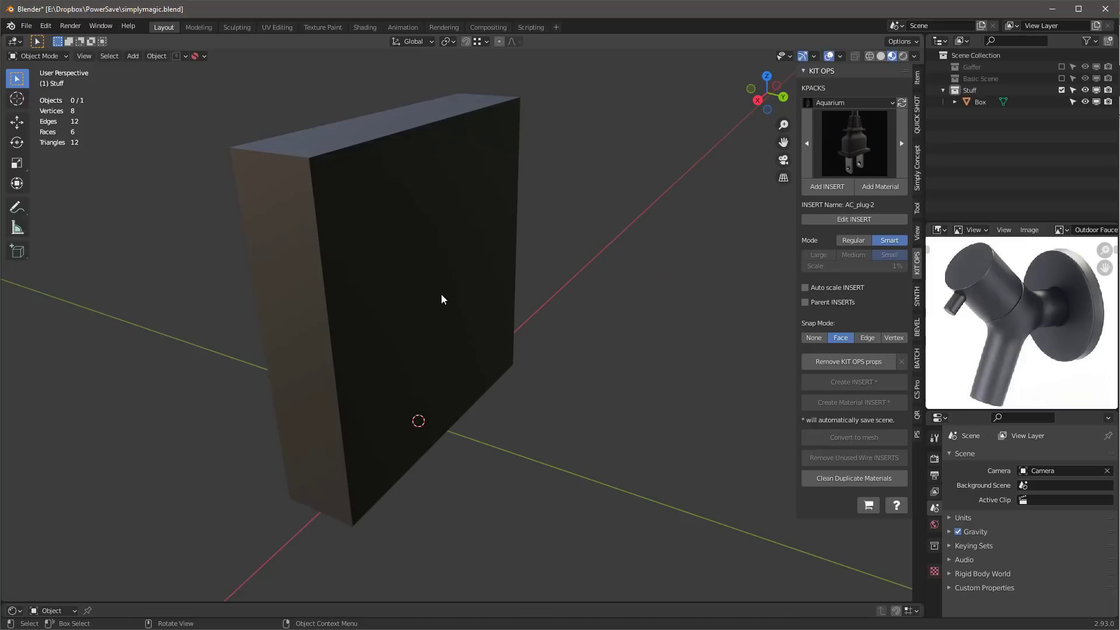
pyautogui.press('KP_5')
pyautogui.moveTo(428, 292); pyautogui.dragTo(434, 259, button='middle')
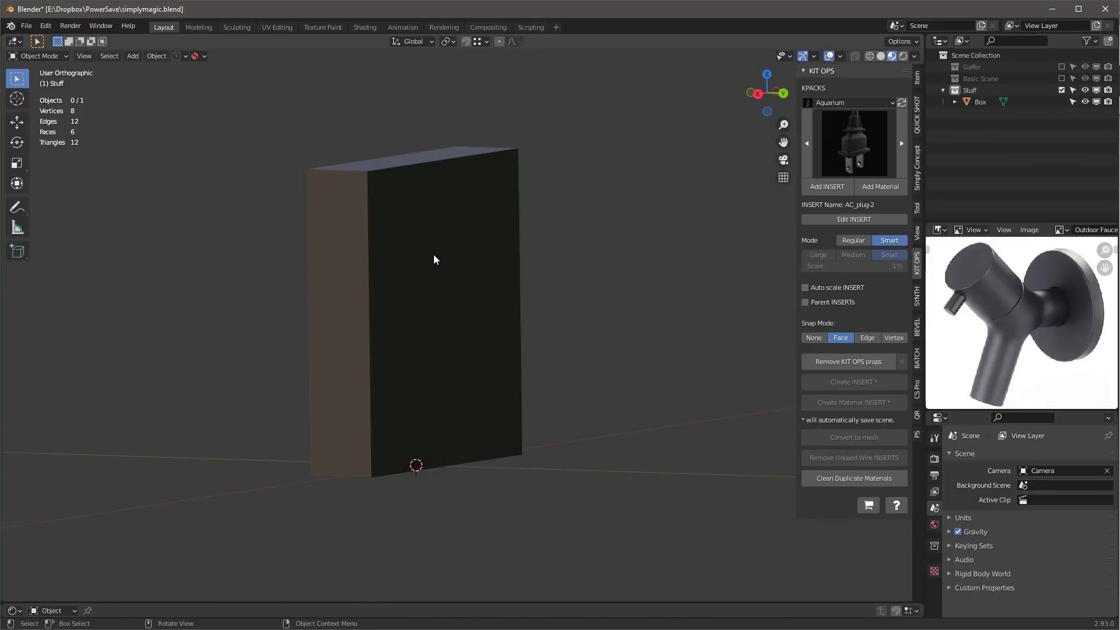
# Step: Add a mesh cylinder with 128 vertices at the 3D cursor
pyautogui.hotkey('shift', 'a')
pyautogui.moveTo(416, 258)
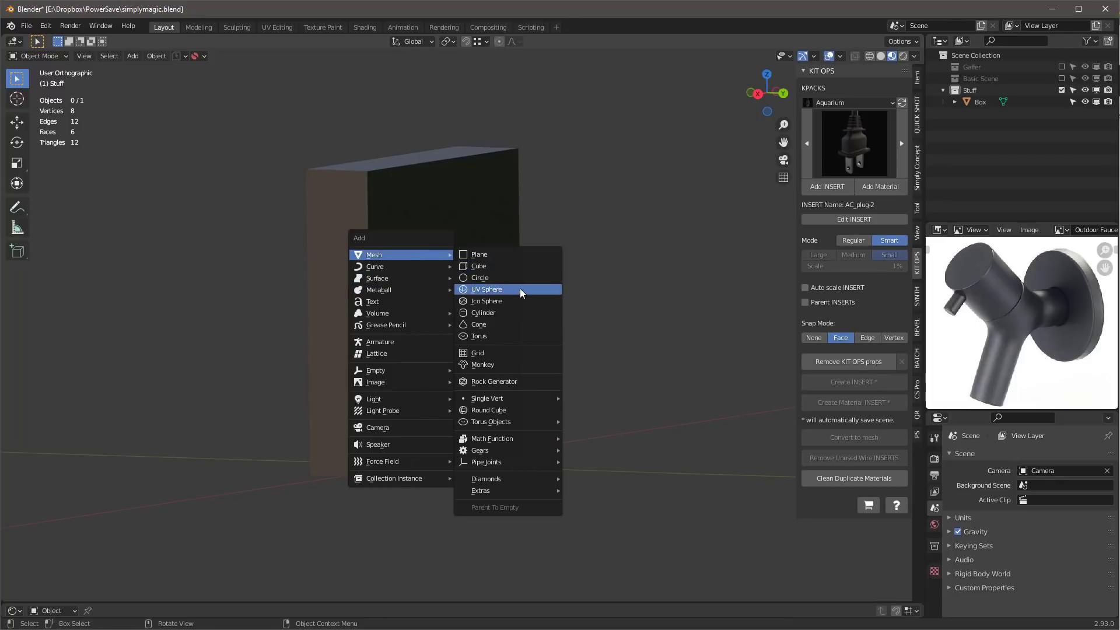
pyautogui.click(519, 317)
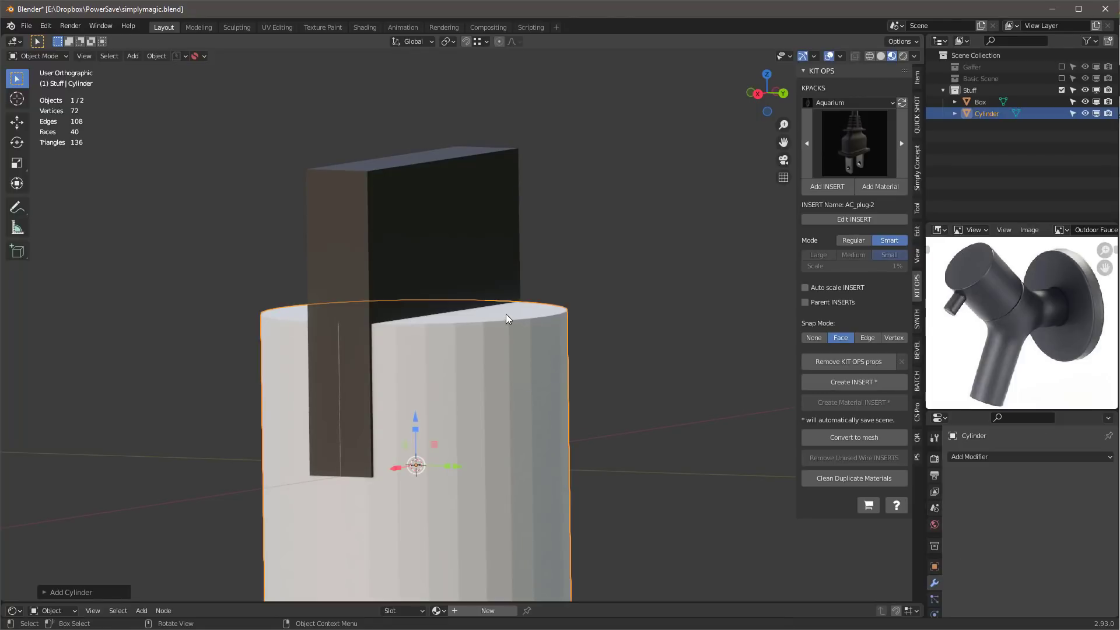
pyautogui.click(50, 593)
pyautogui.doubleClick(150, 452)
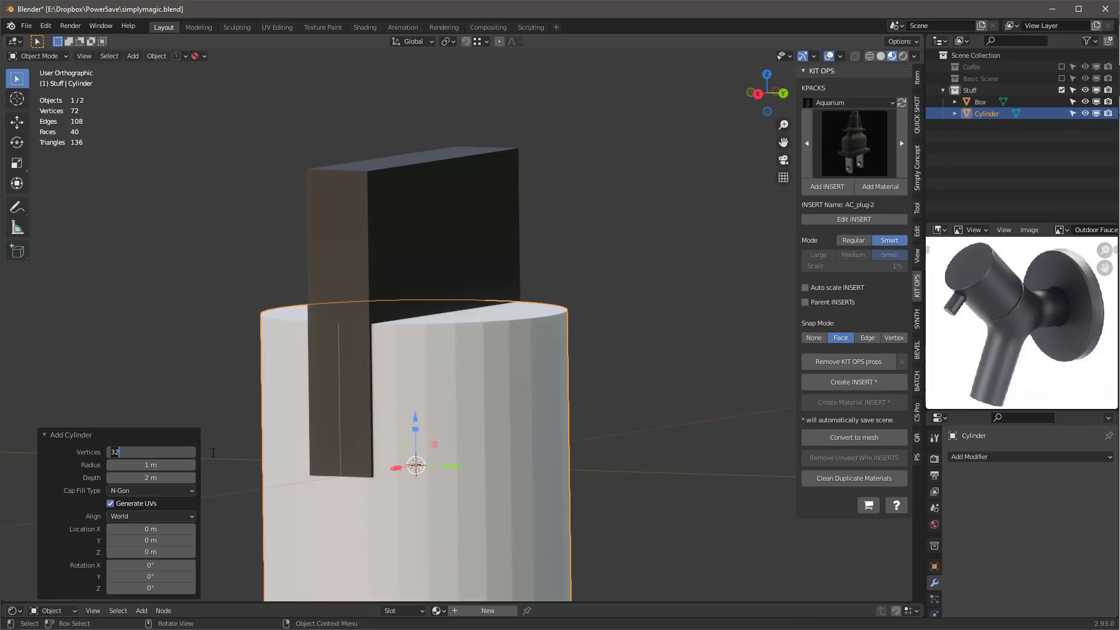
pyautogui.write('128')
pyautogui.press('Return')
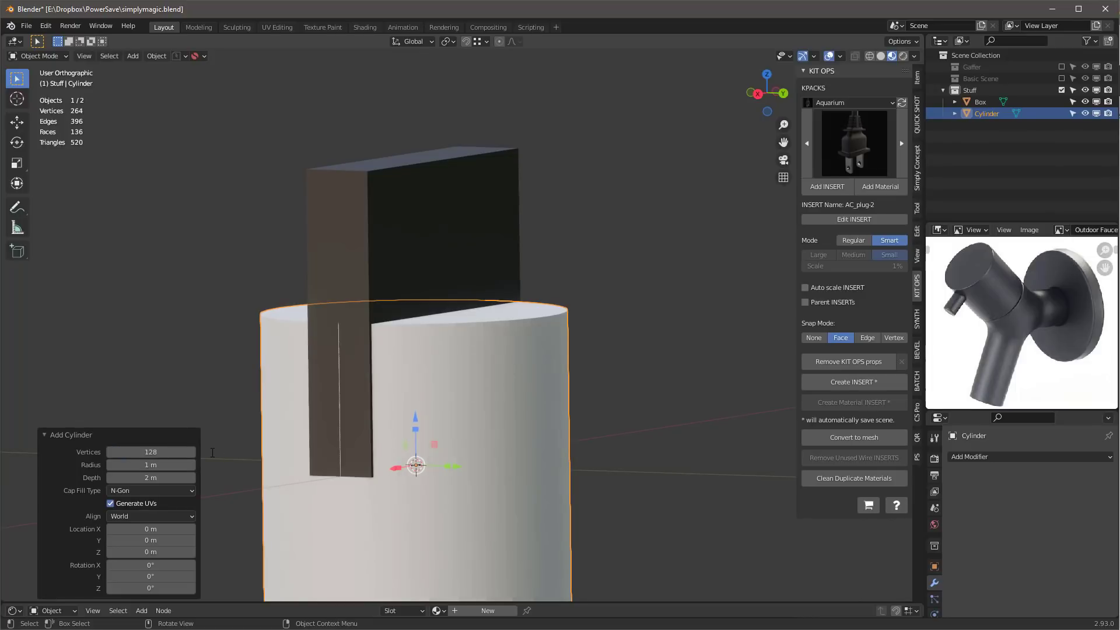
# Step: In the right view, rotate the cylinder 90° and move it about 0.24 m in Y and 1.03 m in Z onto the wall's face
pyautogui.press('KP_3')
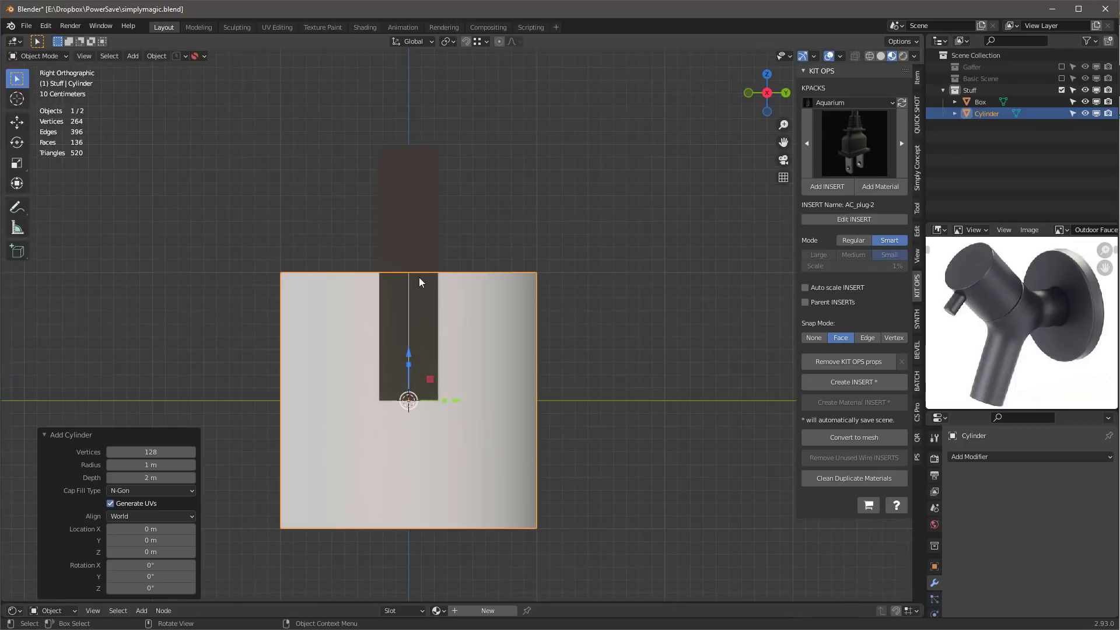
pyautogui.write('r')
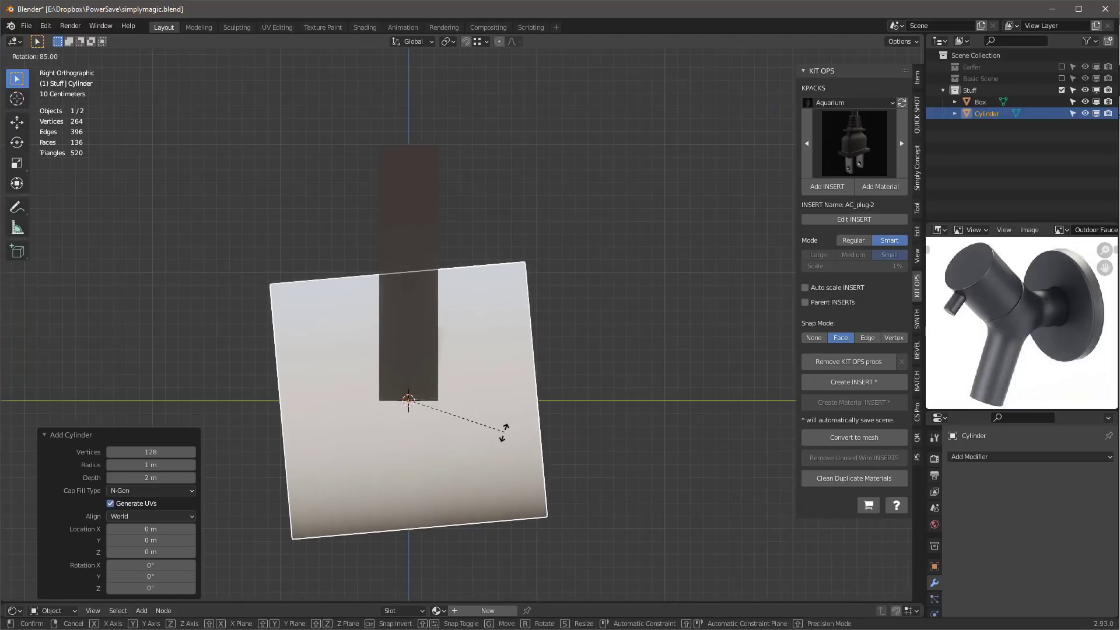
pyautogui.write('90')
pyautogui.press('Return')
pyautogui.press('g')
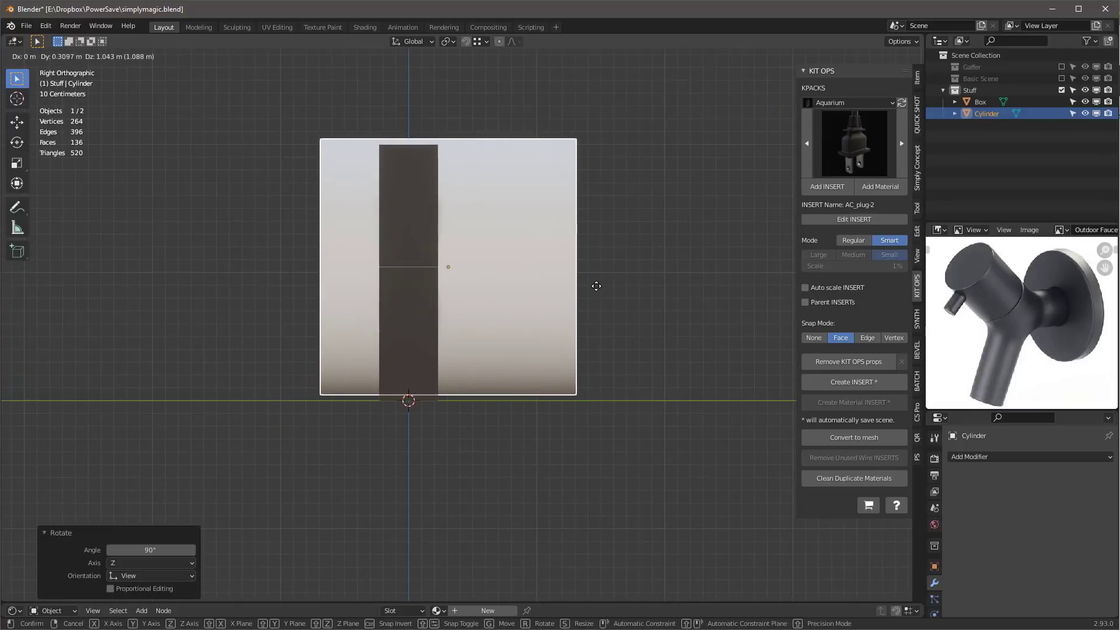
pyautogui.click(588, 287)
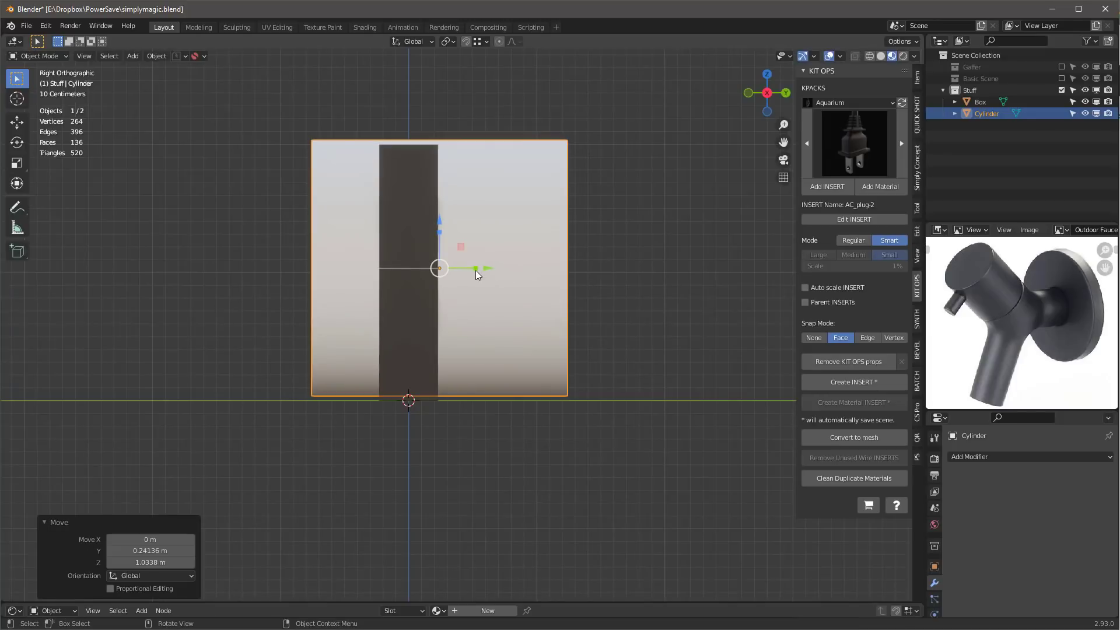
# Step: Flatten the cylinder along Y and shrink it to roughly half the wall's height, leaving a thin round disc on the wall's face
pyautogui.press('s')
pyautogui.press('y')
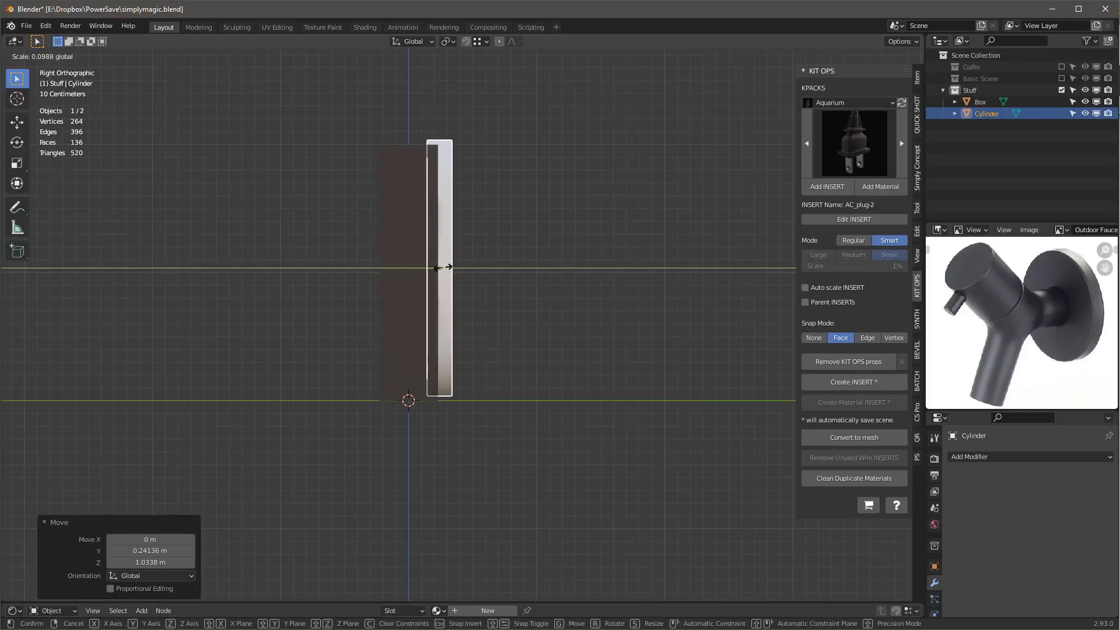
pyautogui.click(497, 270)
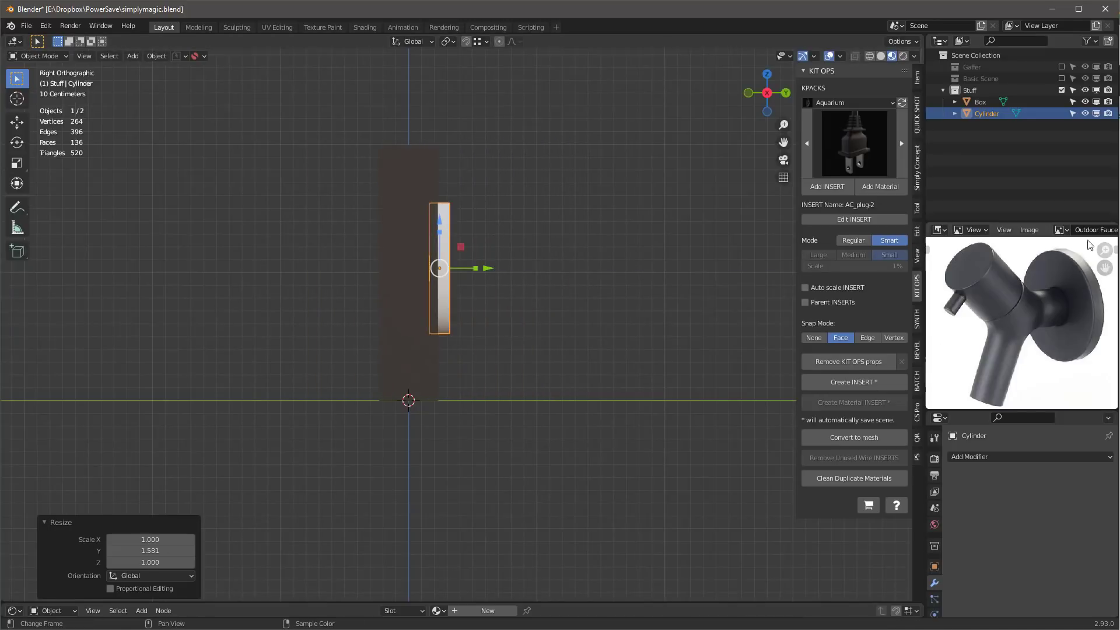
# Step: Duplicate the disc in place, scale the copy to about 0.344 and move it about 0.25 m along Y away from the wall
pyautogui.moveTo(497, 229); pyautogui.dragTo(437, 279, button='middle')
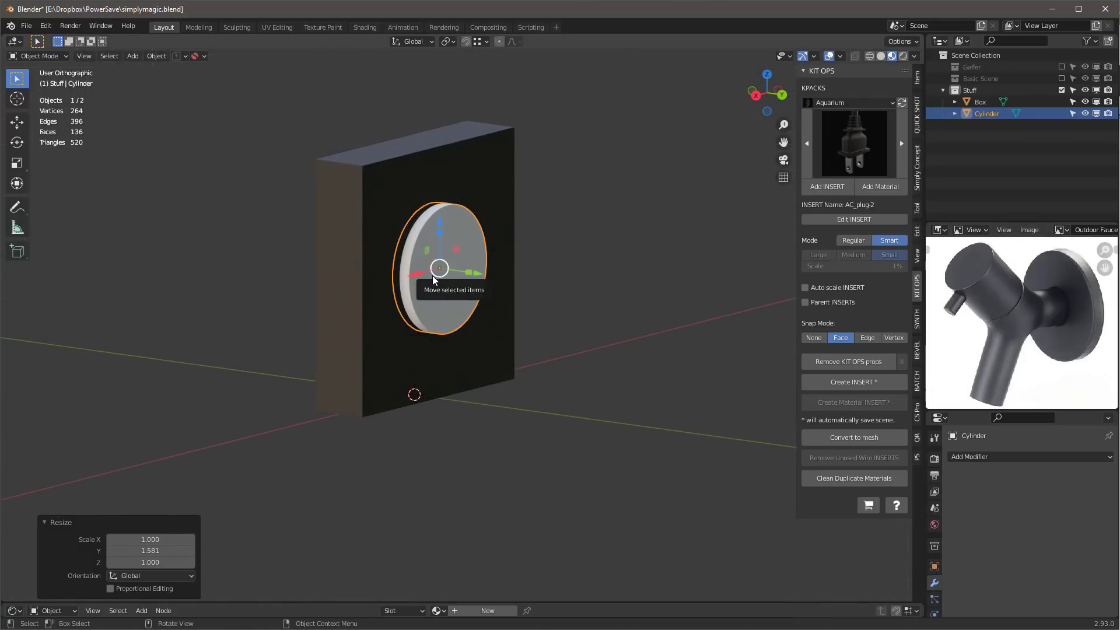
pyautogui.hotkey('shift', 'd')
pyautogui.rightClick(586, 284)
pyautogui.press('KP_3')
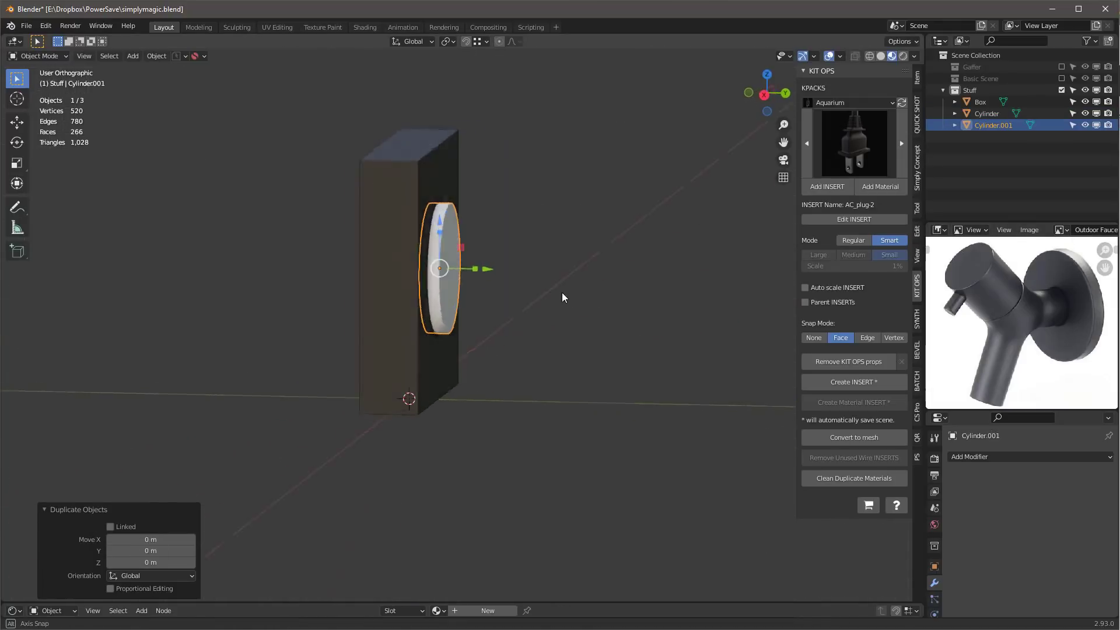
pyautogui.press('s')
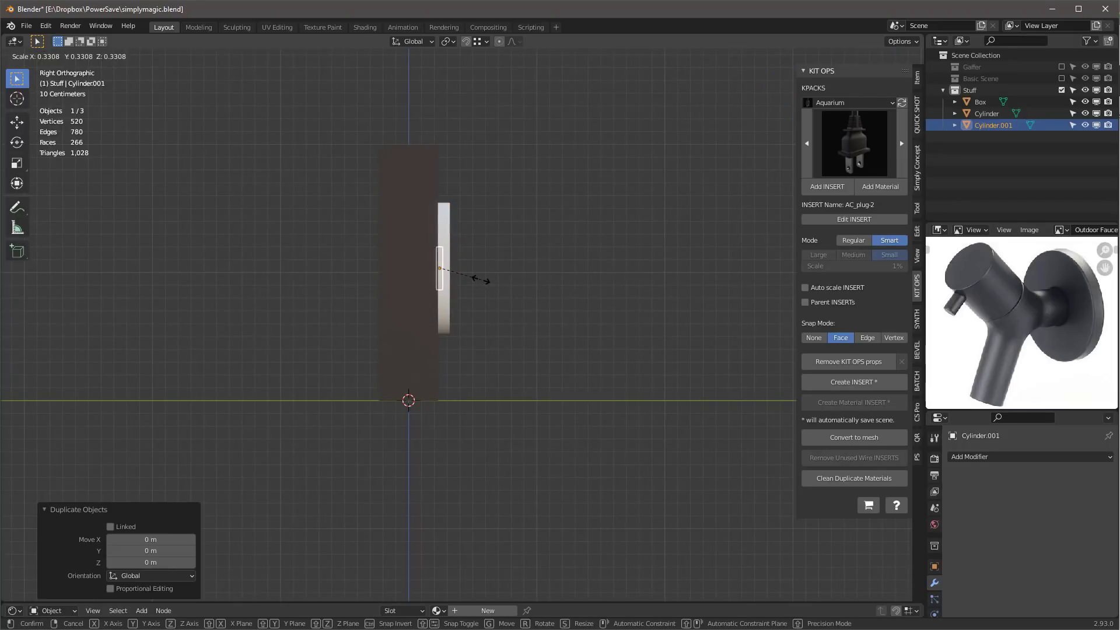
pyautogui.click(483, 278)
pyautogui.press('g')
pyautogui.press('y')
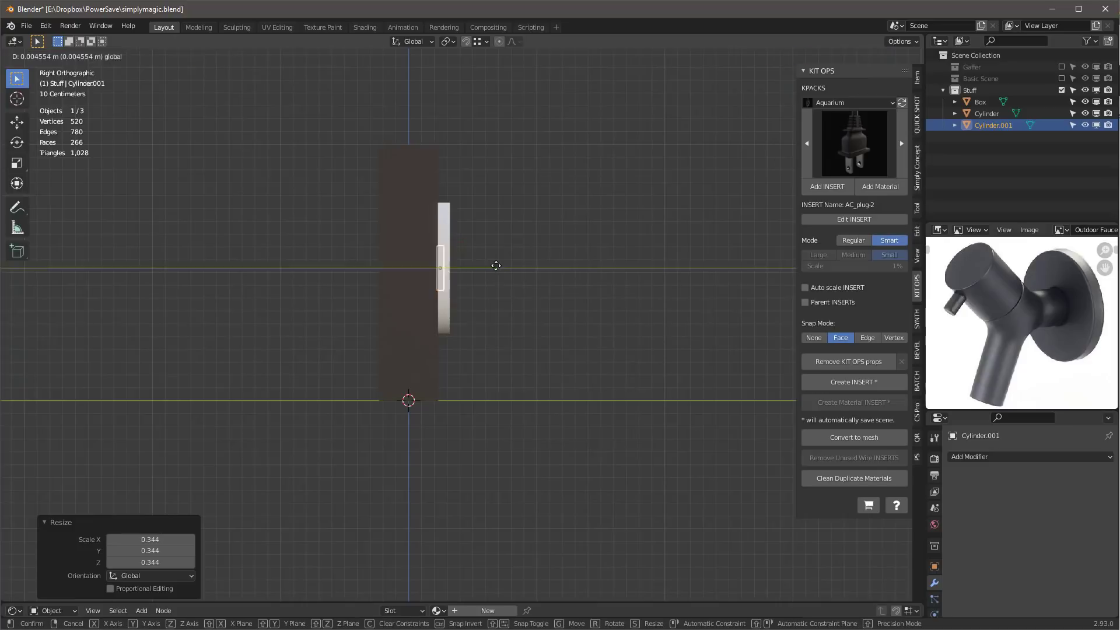
pyautogui.click(513, 268)
# Step: Stretch the duplicate along Y by about 6.99 into a short stub, and scale it uniformly to about 0.81
pyautogui.press('s')
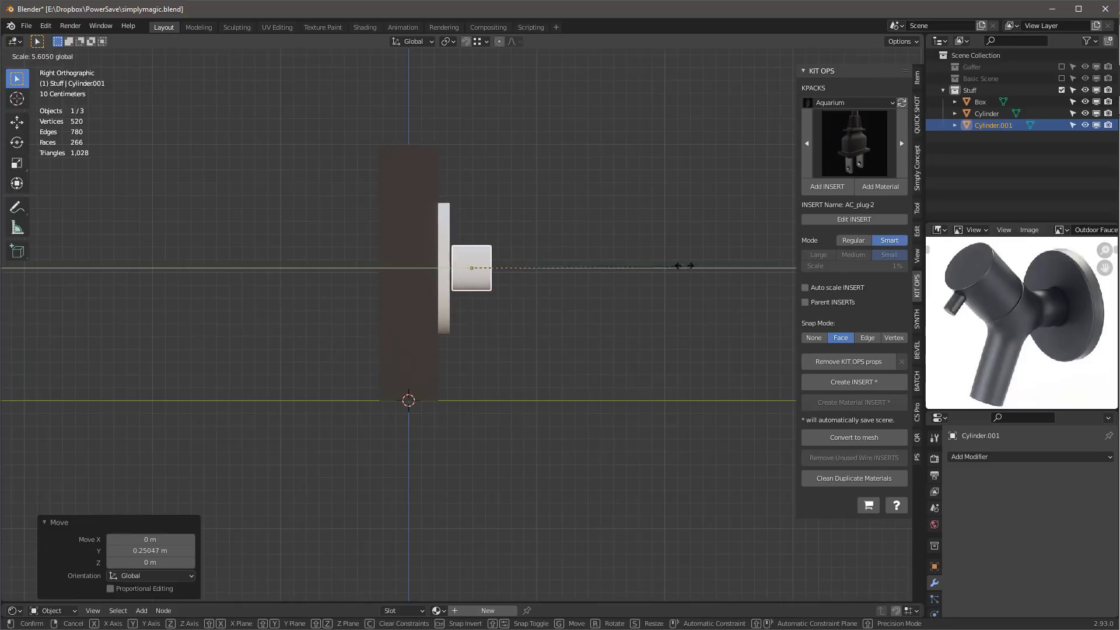
pyautogui.press('y')
pyautogui.click(730, 256)
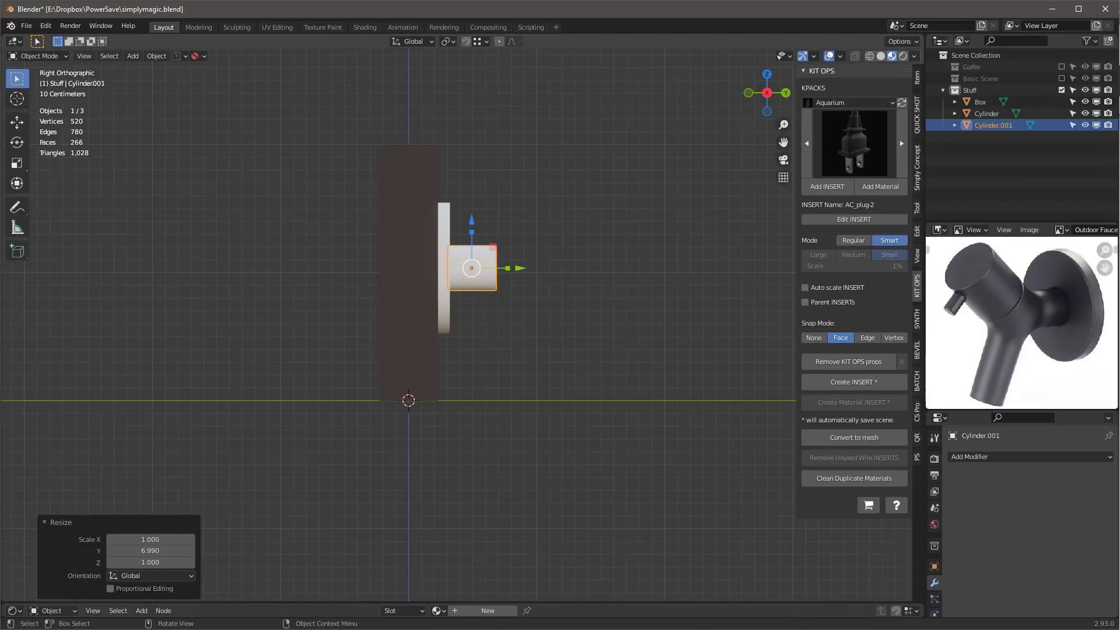
pyautogui.press('s')
pyautogui.click(572, 224)
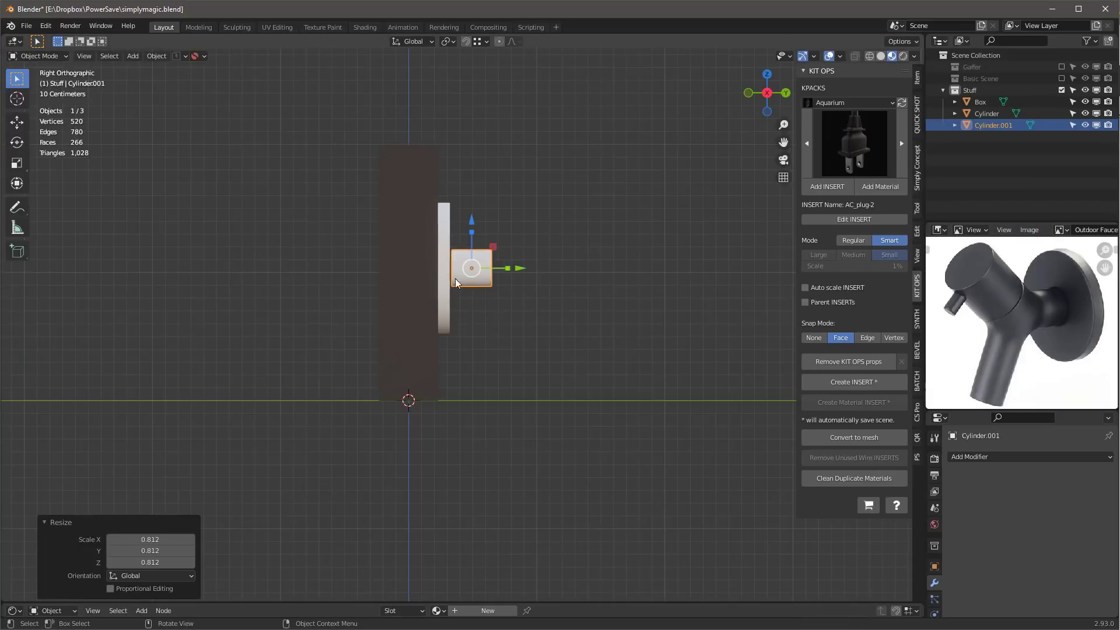
# Step: Move the stub about 0.03 m along Y into the disc and lengthen it slightly along its axis
pyautogui.moveTo(518, 269); pyautogui.dragTo(495, 271)
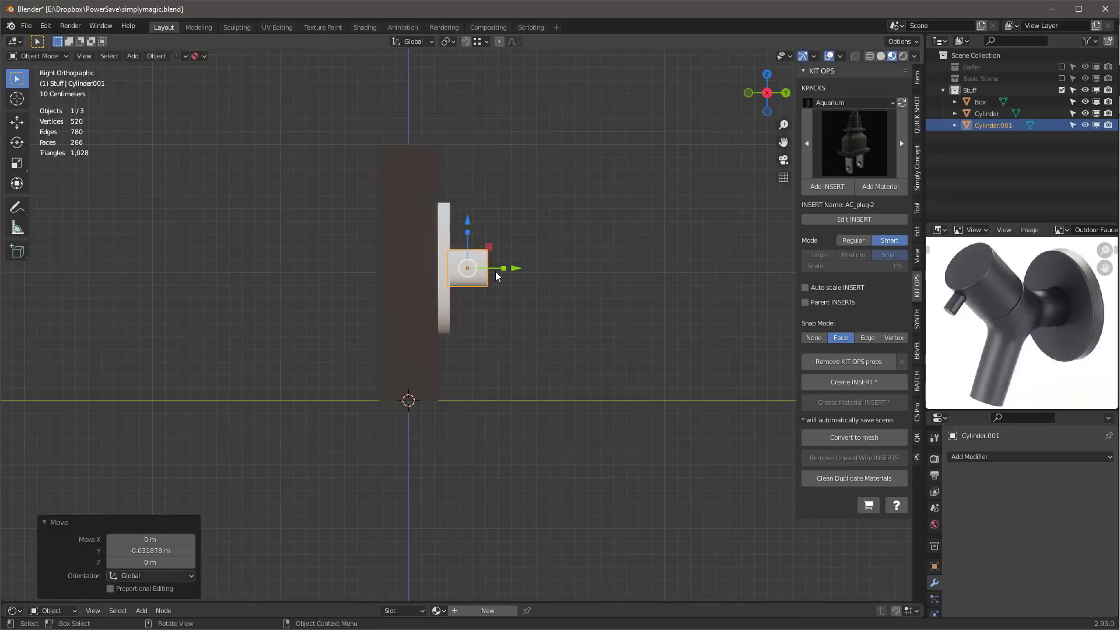
pyautogui.press('s')
pyautogui.click(513, 267)
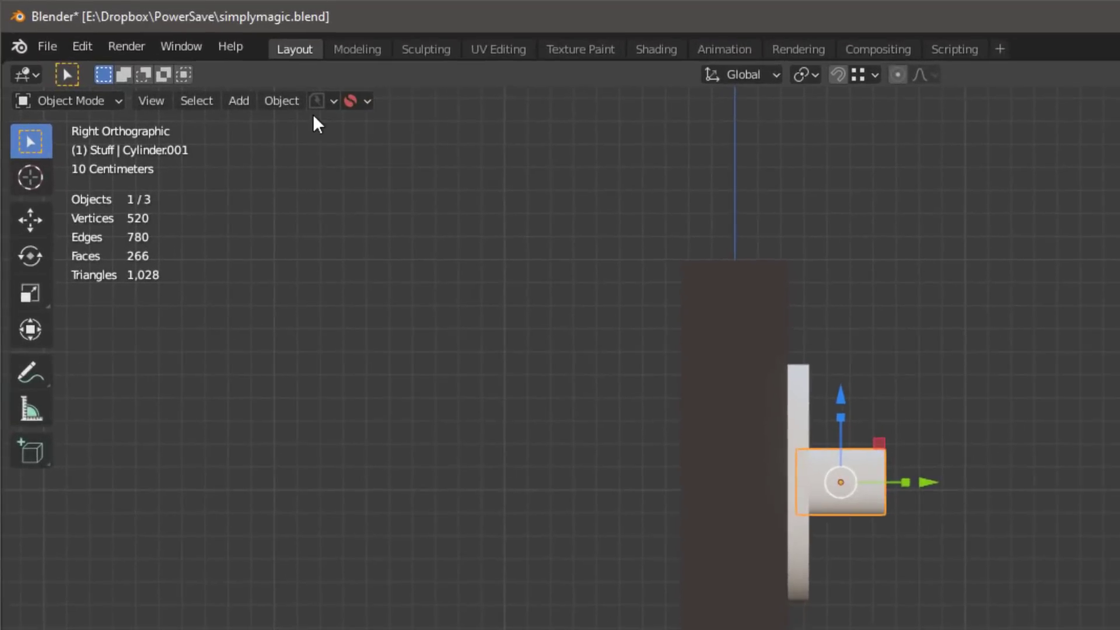
# Step: Snap the 3D cursor to the selected stub cylinder
pyautogui.click(156, 57)
pyautogui.moveTo(378, 242)
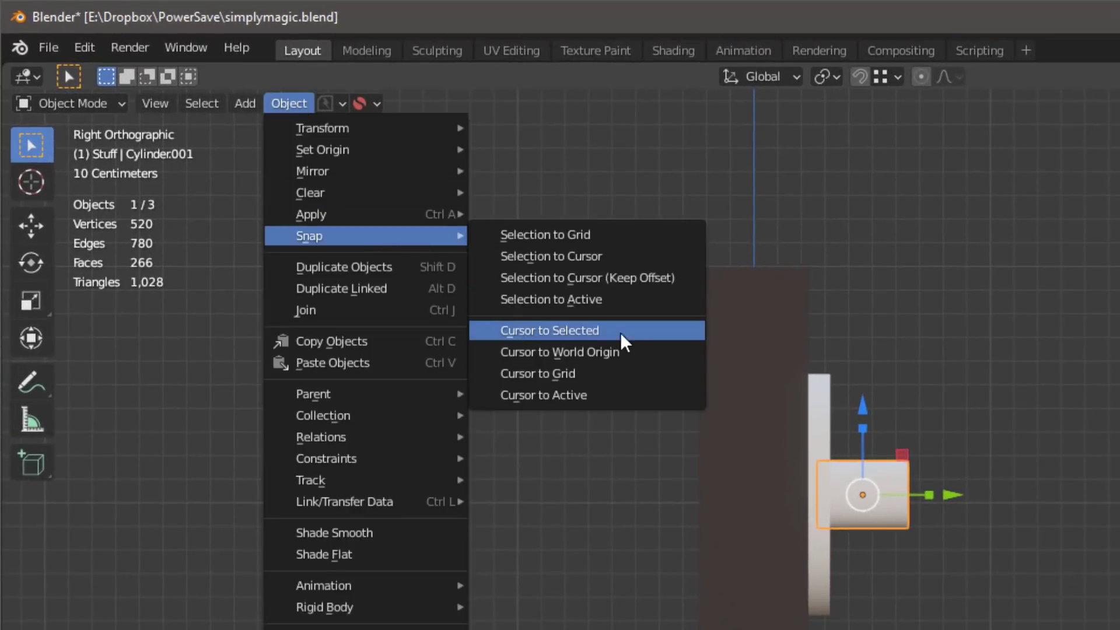
pyautogui.click(604, 329)
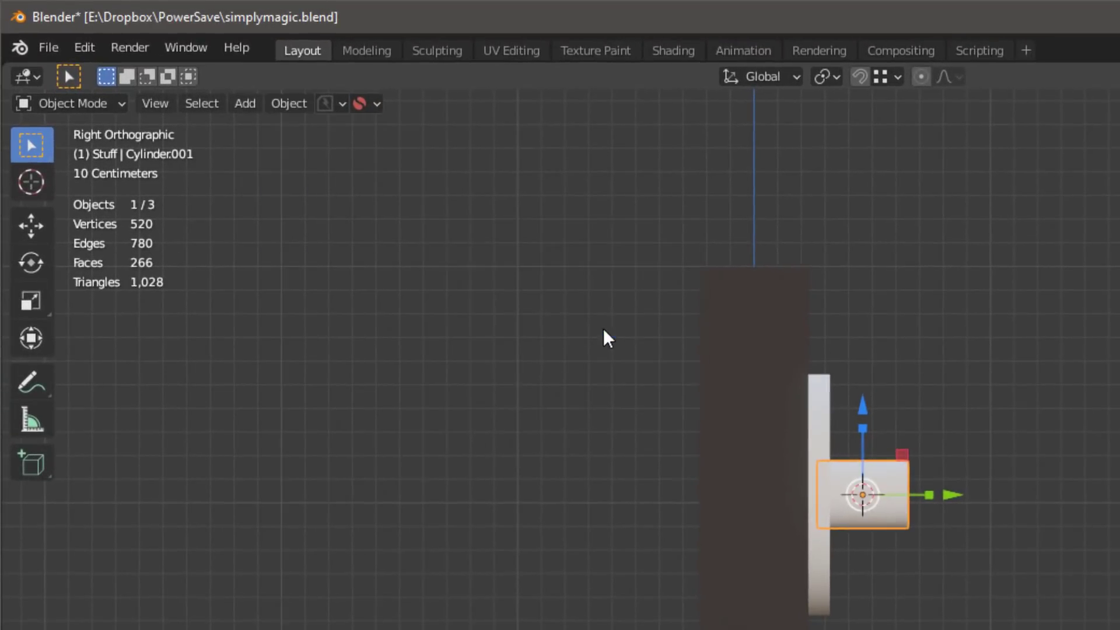
# Step: Add an ico sphere with 5 subdivisions at the 3D cursor and scale it to about 0.292
pyautogui.hotkey('shift', 'a')
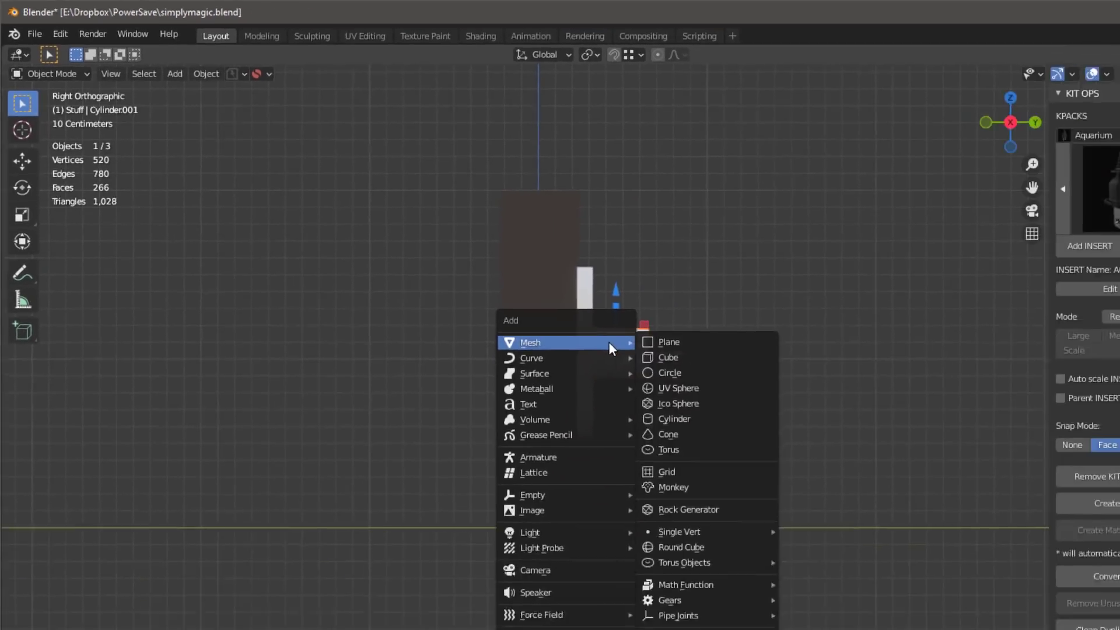
pyautogui.click(988, 557)
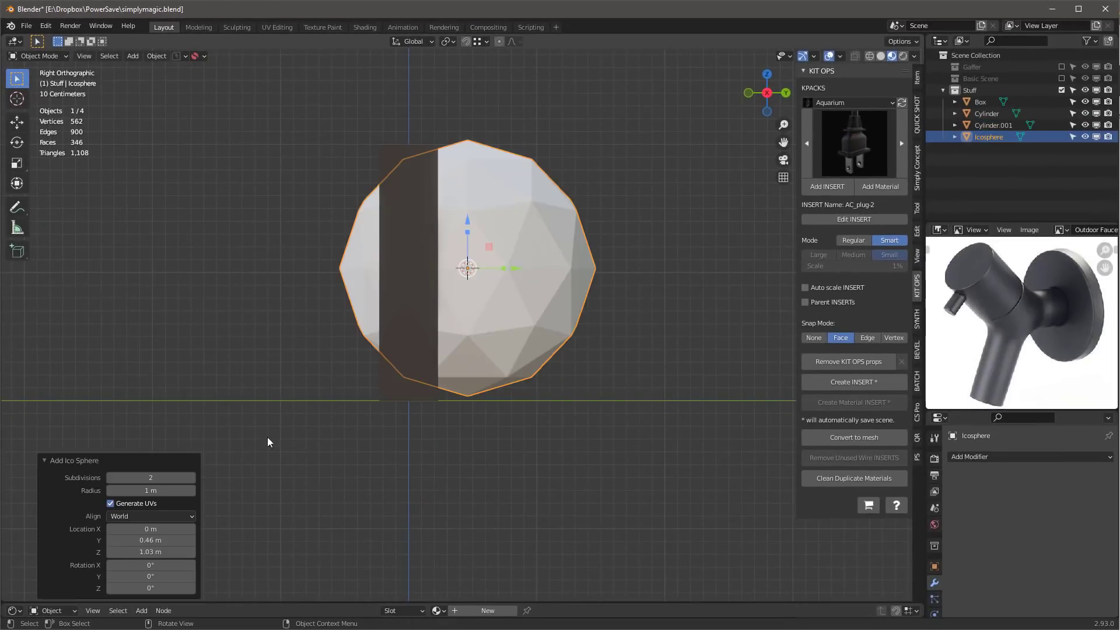
pyautogui.click(191, 477)
pyautogui.click(191, 477)
pyautogui.click(191, 477)
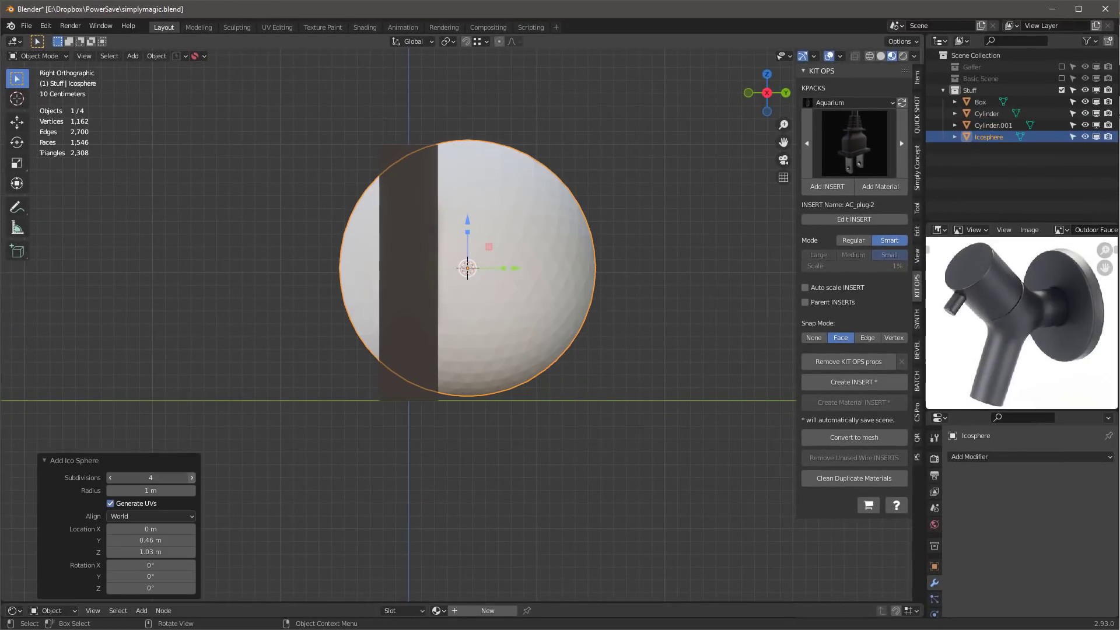
pyautogui.press('s')
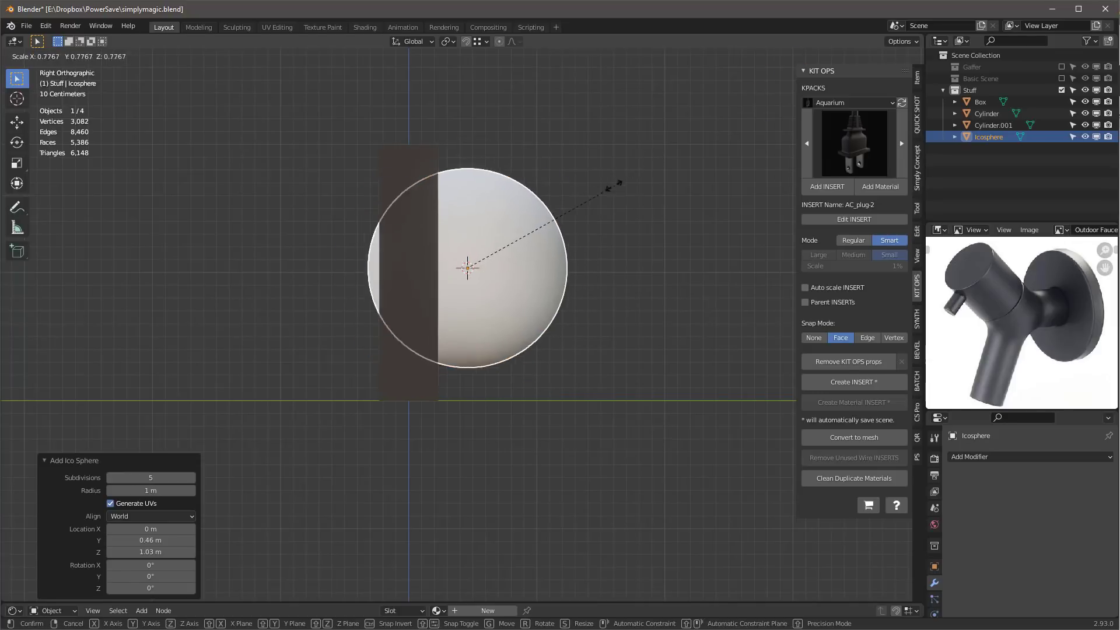
pyautogui.click(524, 236)
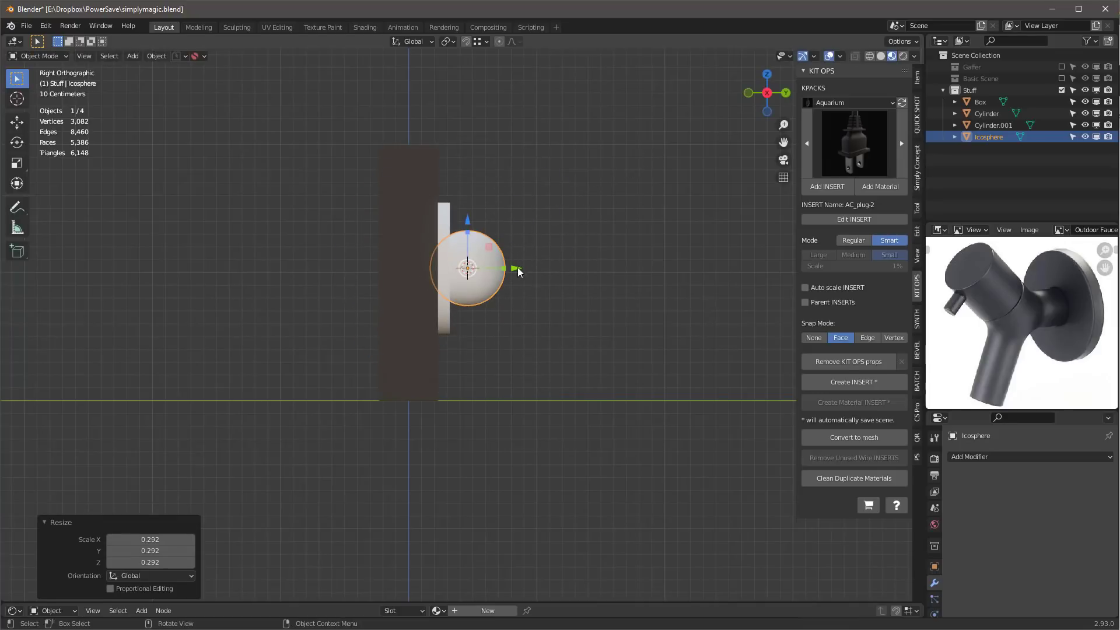
# Step: Move the sphere along Y to the stub's outer end and scale it down until it is slightly wider than the stub
pyautogui.moveTo(517, 268); pyautogui.dragTo(575, 271)
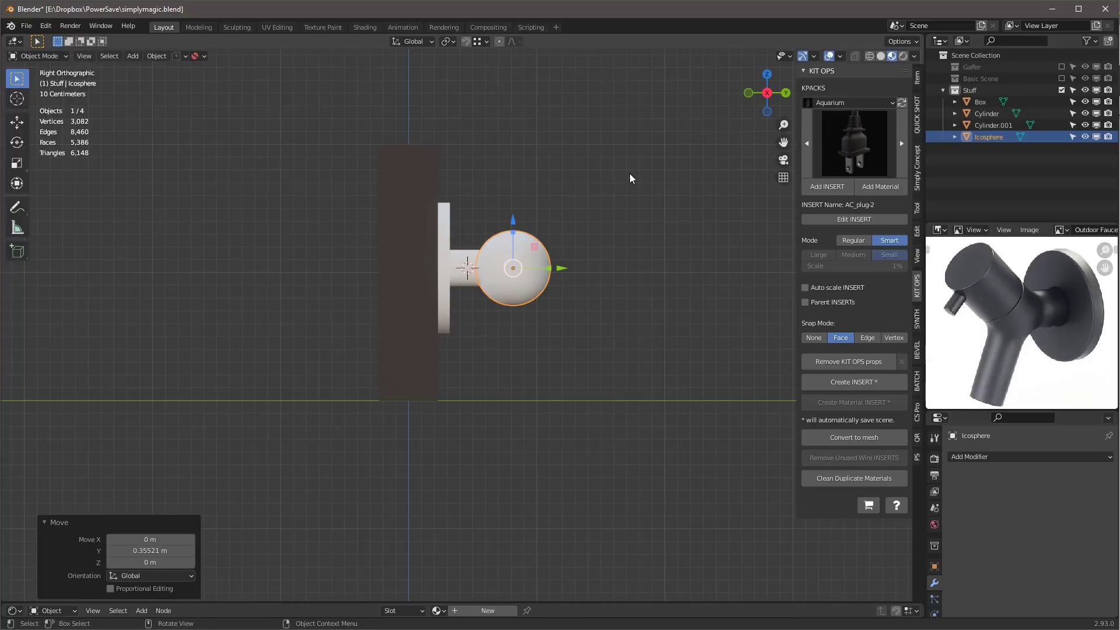
pyautogui.press('s')
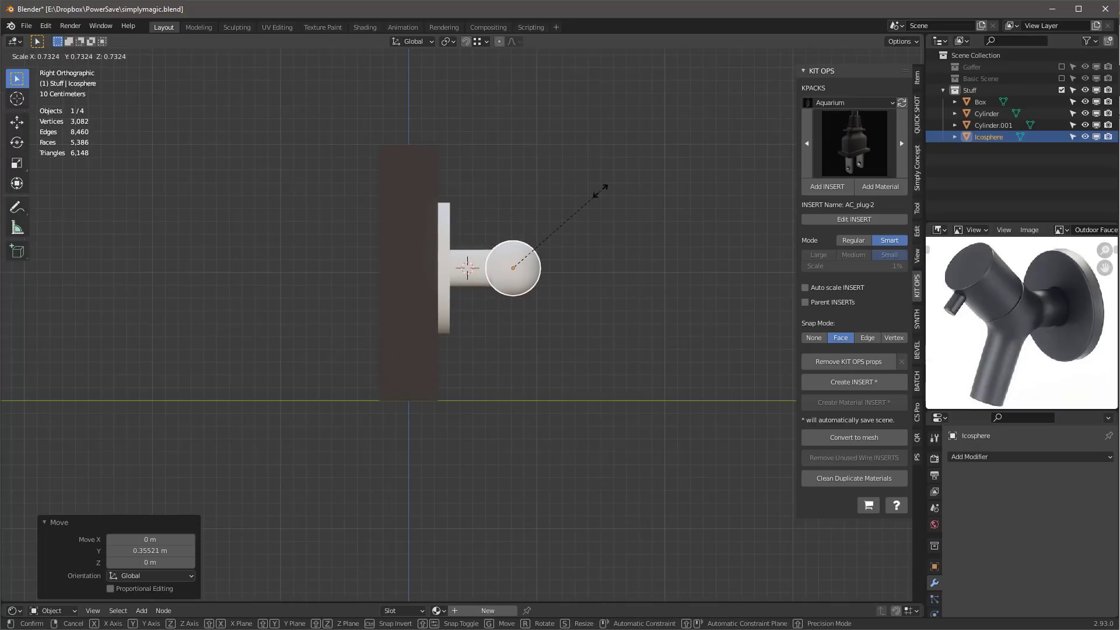
pyautogui.click(600, 192)
pyautogui.moveTo(569, 271); pyautogui.dragTo(550, 270)
pyautogui.press('s')
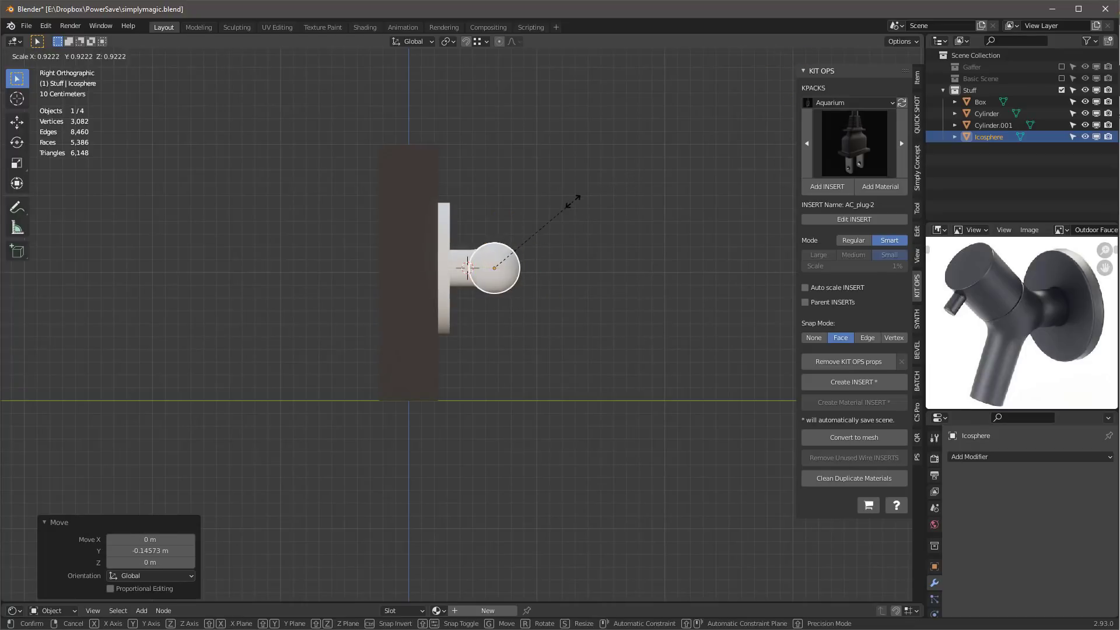
pyautogui.click(570, 202)
# Step: Duplicate the stub cylinder and place the copy along Y, clear of the sphere's outer side, about 0.74 m from the original
pyautogui.click(465, 264)
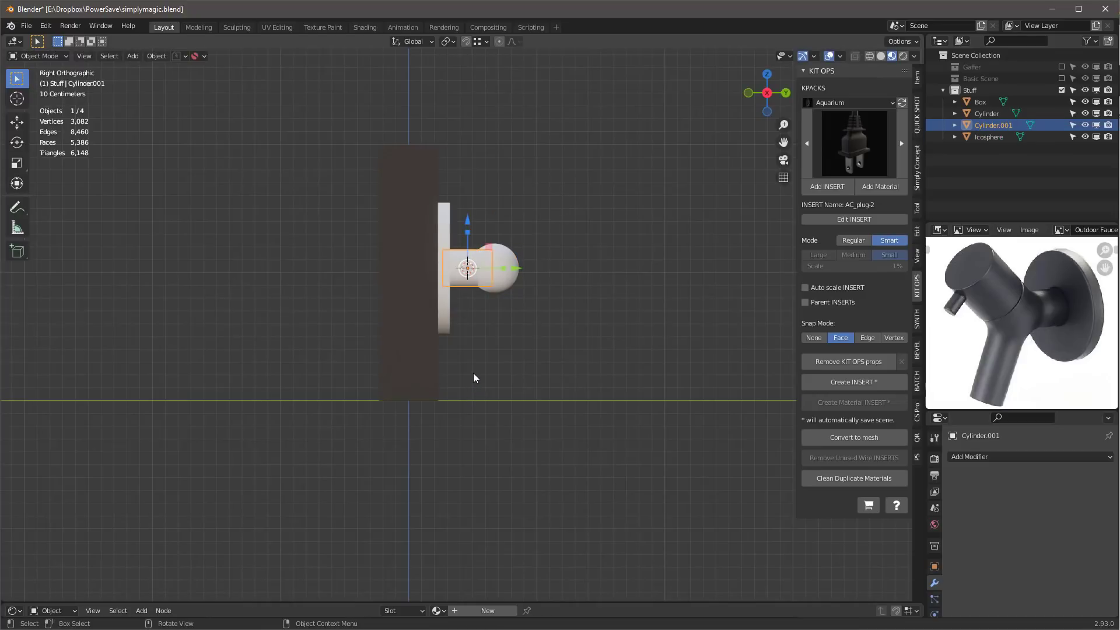
pyautogui.hotkey('shift', 'd')
pyautogui.press('y')
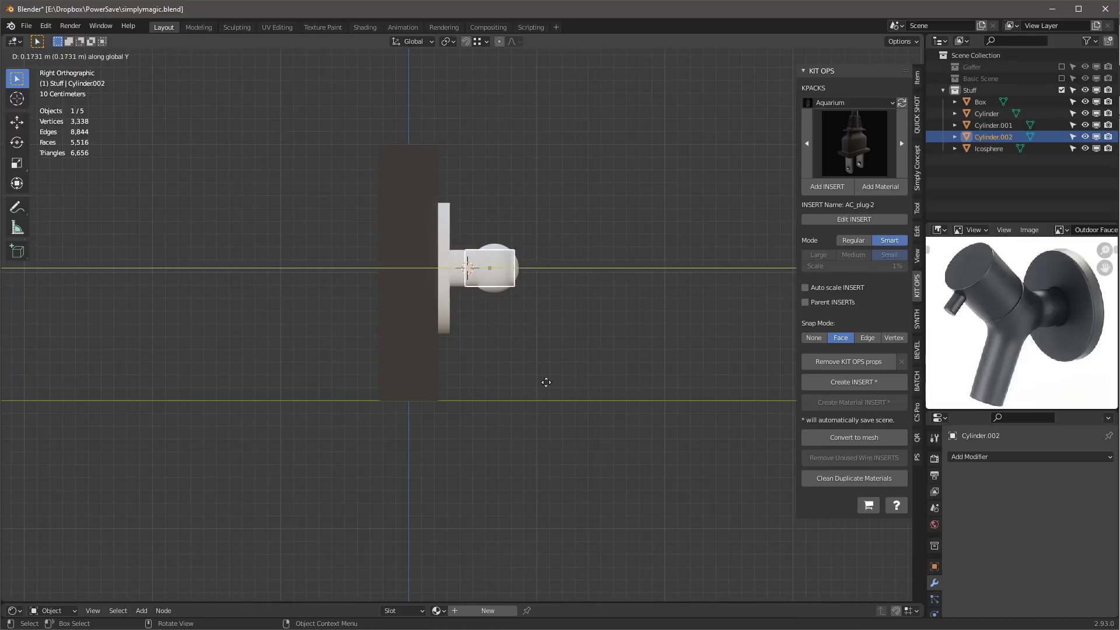
pyautogui.click(594, 377)
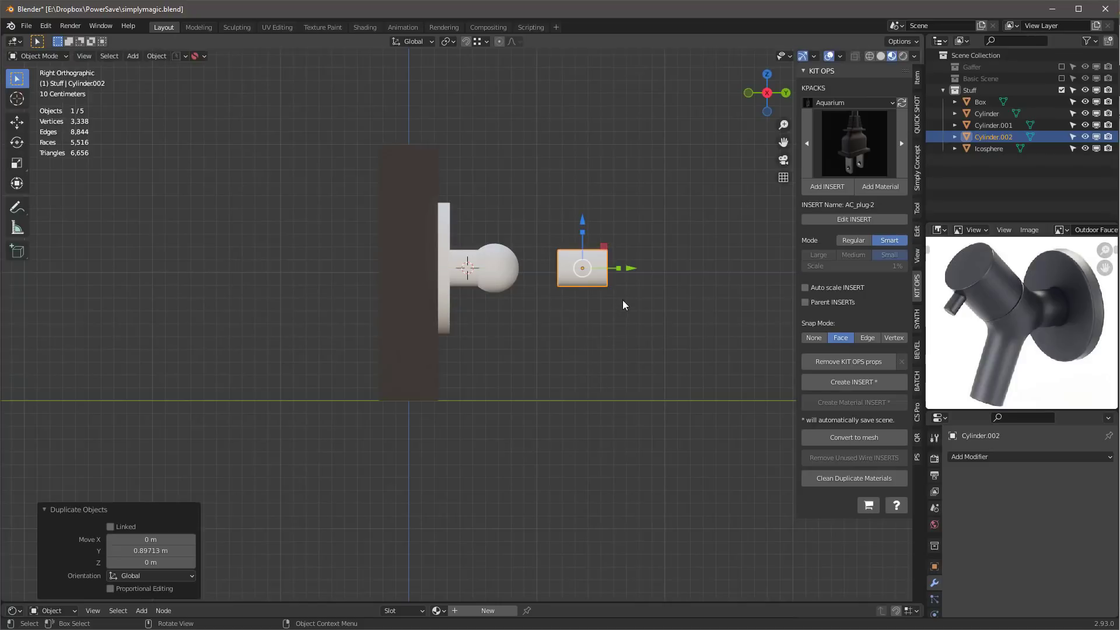
pyautogui.moveTo(630, 268); pyautogui.dragTo(611, 268)
# Step: Move the copied cylinder about 0.31 m back along Y into the sphere and scale it up to match the sphere's diameter
pyautogui.scroll(4, 516, 209)
pyautogui.scroll(1, 478, 379)
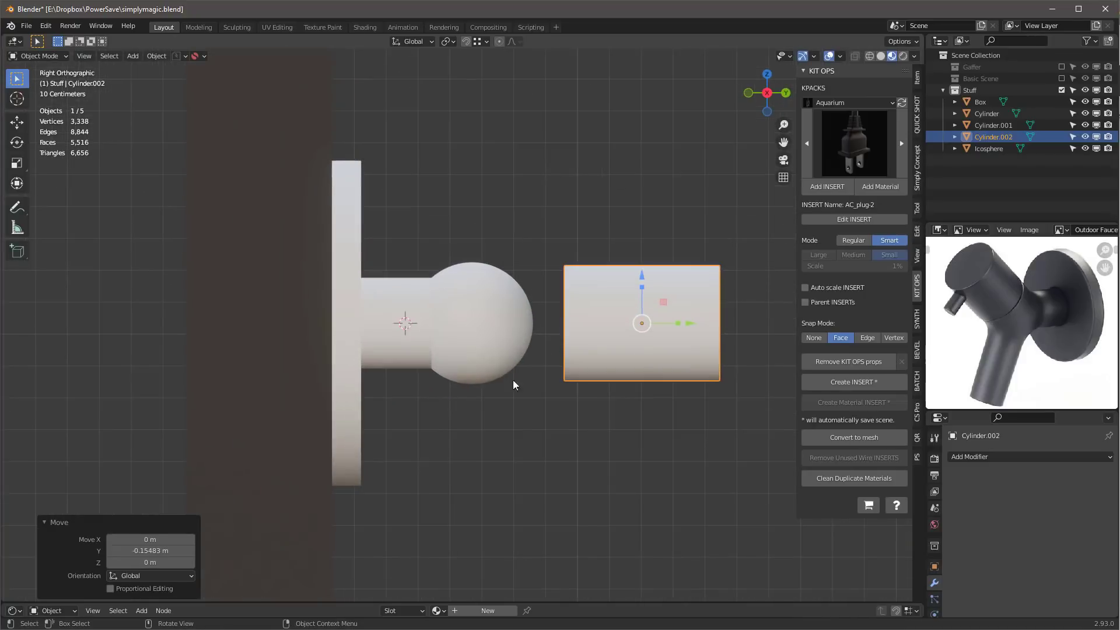
pyautogui.moveTo(681, 323); pyautogui.dragTo(580, 324)
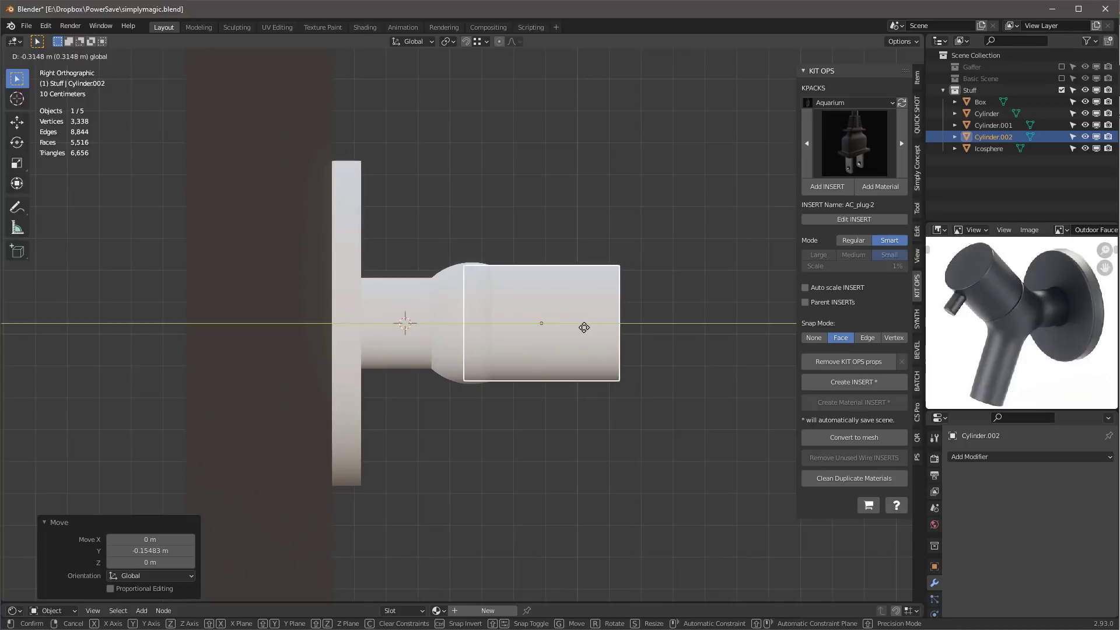
pyautogui.press('s')
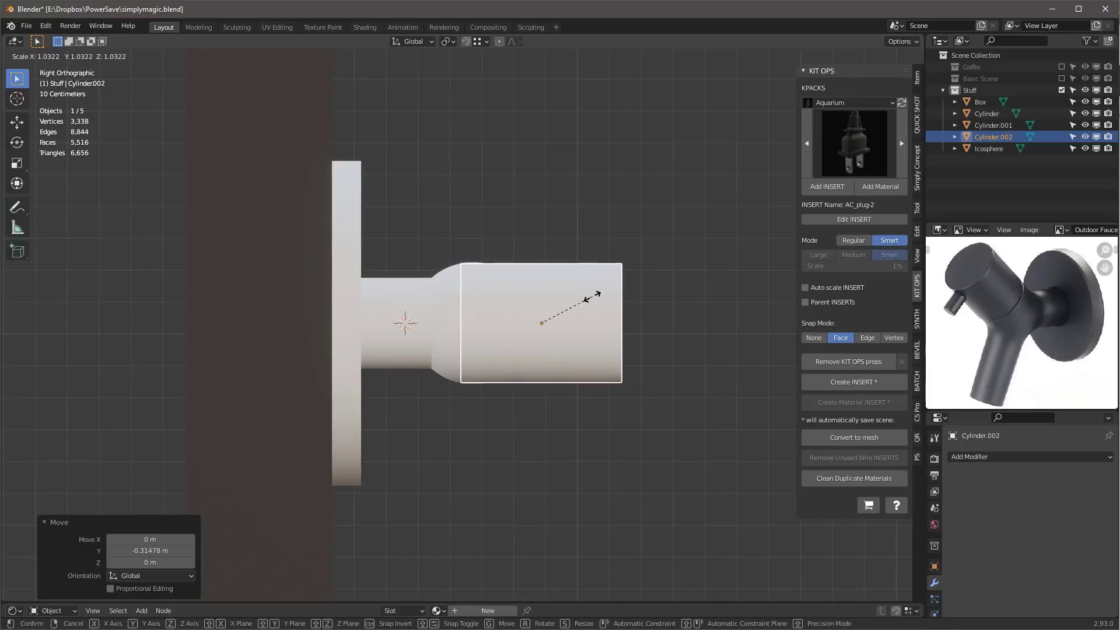
pyautogui.click(583, 322)
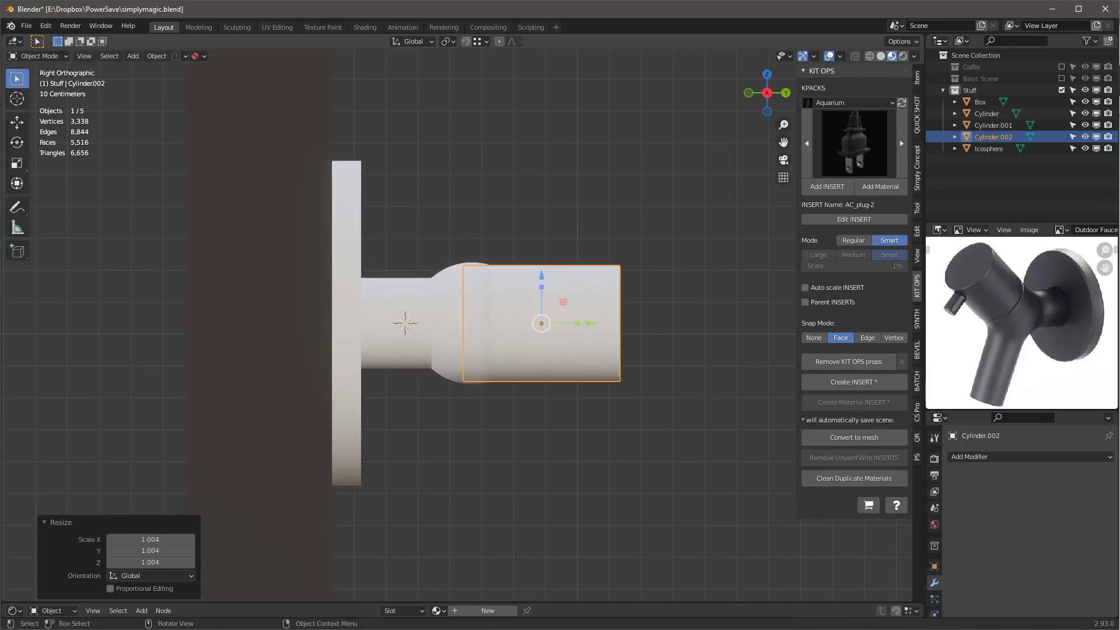
pyautogui.moveTo(584, 325); pyautogui.dragTo(591, 324)
pyautogui.press('s')
pyautogui.click(603, 309)
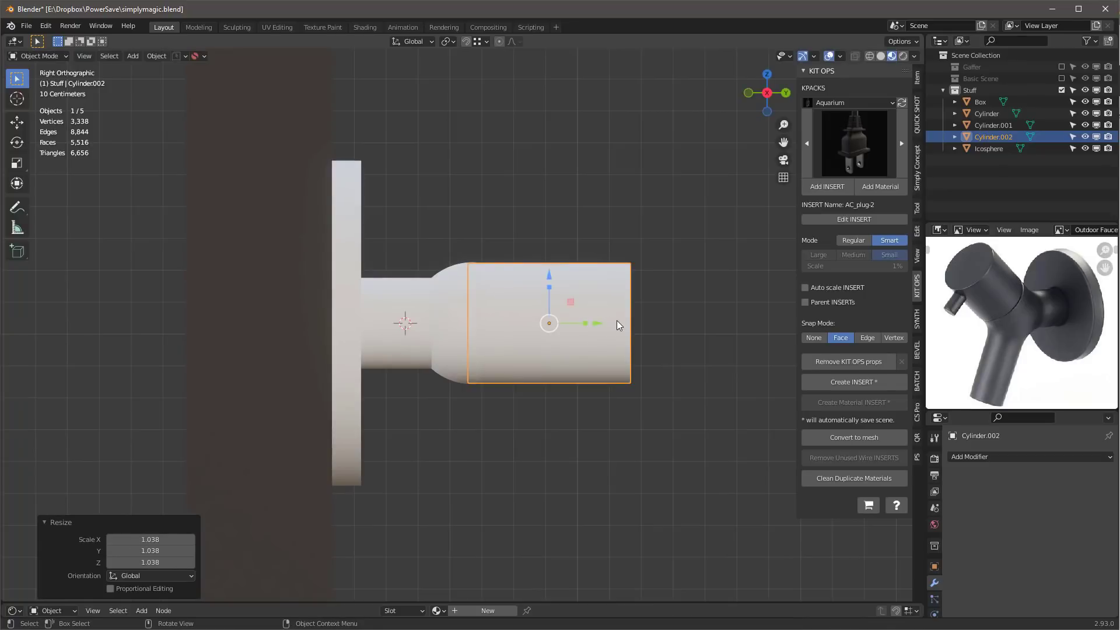
# Step: Rotate the copied cylinder by -45° and move it about -0.048 m in Y and 0.192 m in Z onto the sphere
pyautogui.press('r')
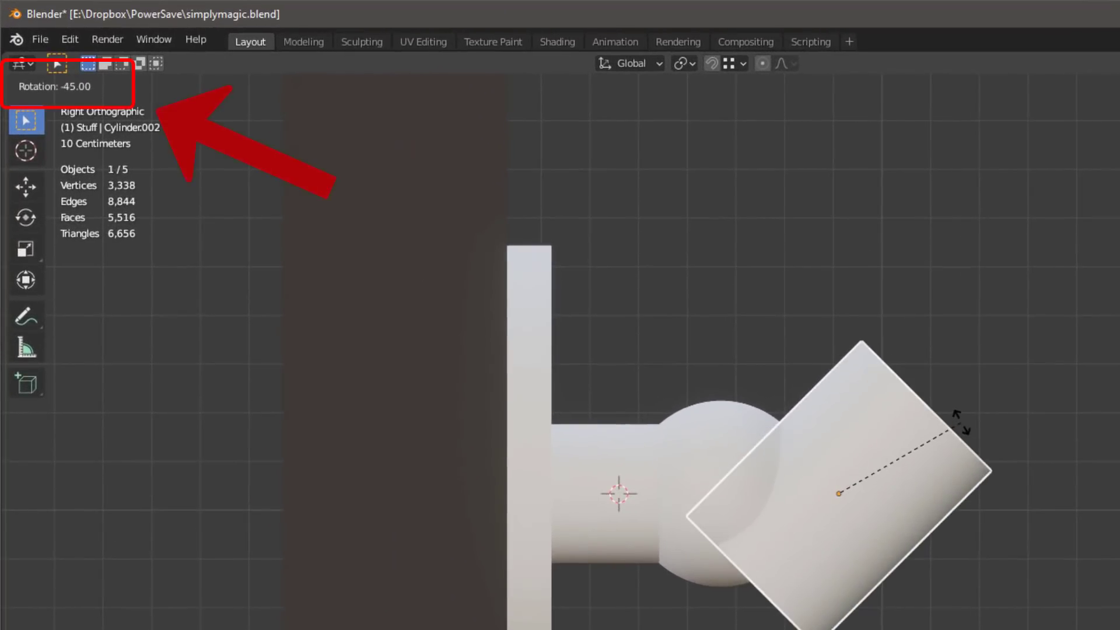
pyautogui.click(961, 422)
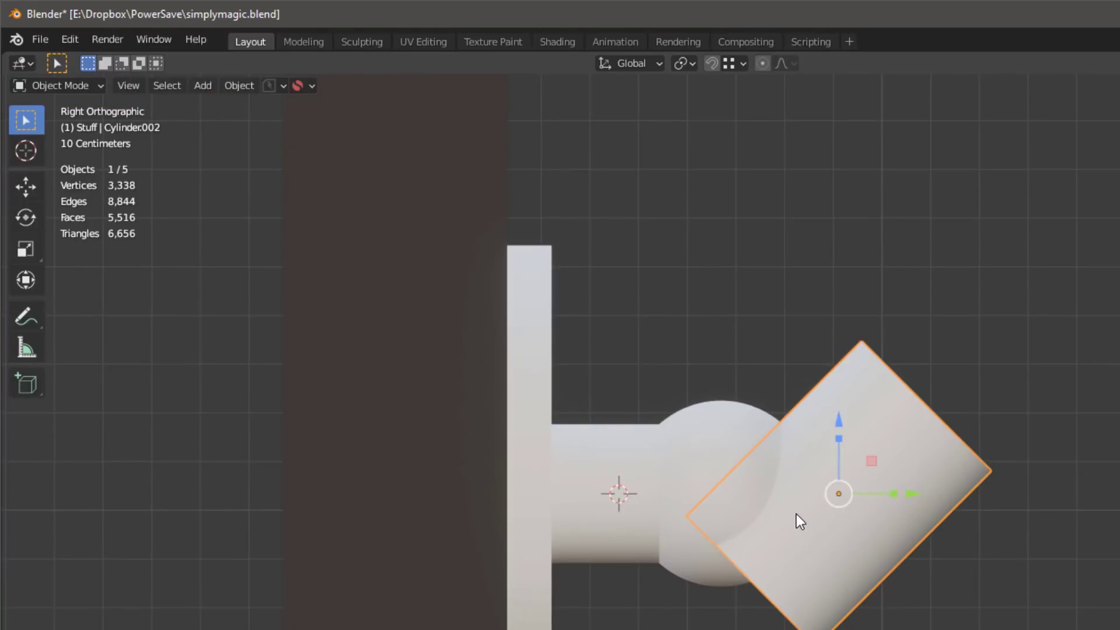
pyautogui.press('g')
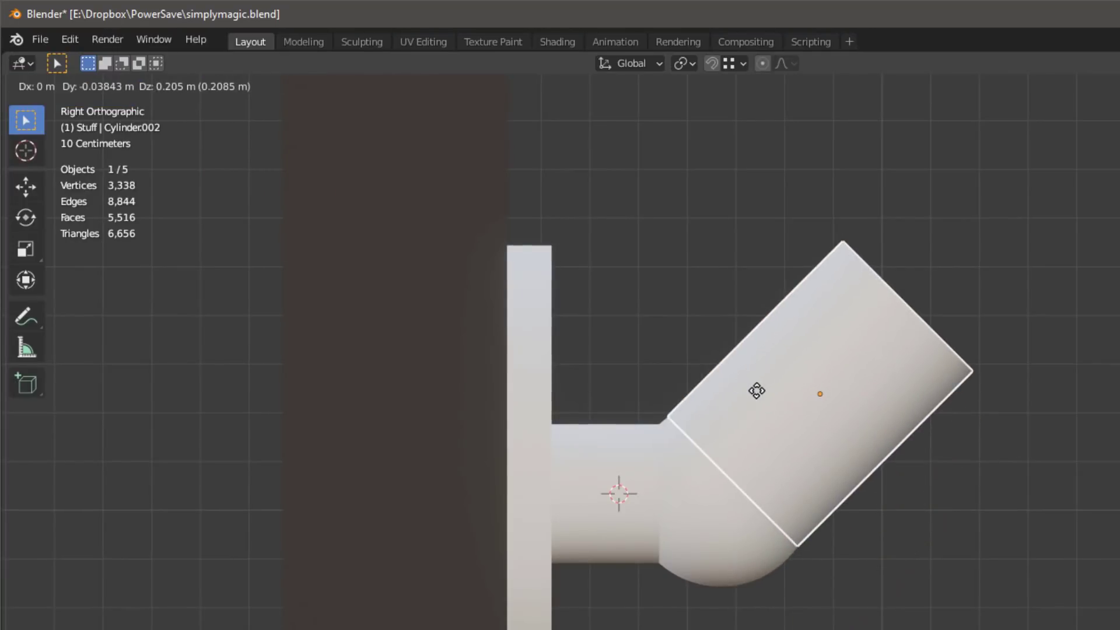
pyautogui.click(752, 397)
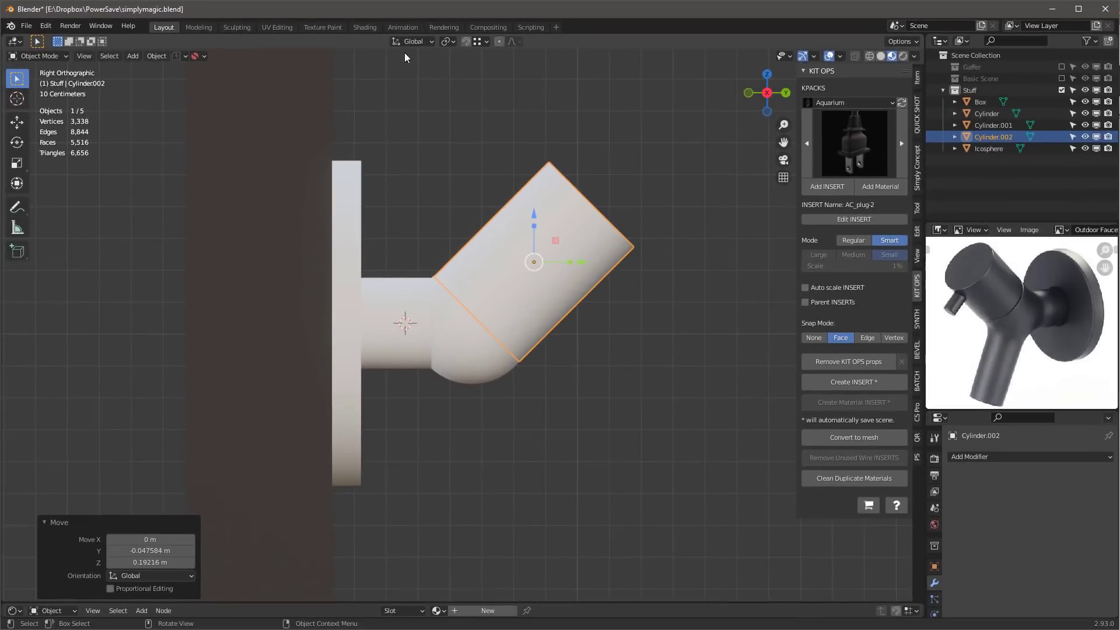
# Step: Switch the transform orientation to Local and extend the angled cylinder outward, shifting it about 0.026 m along its local Z
pyautogui.click(410, 43)
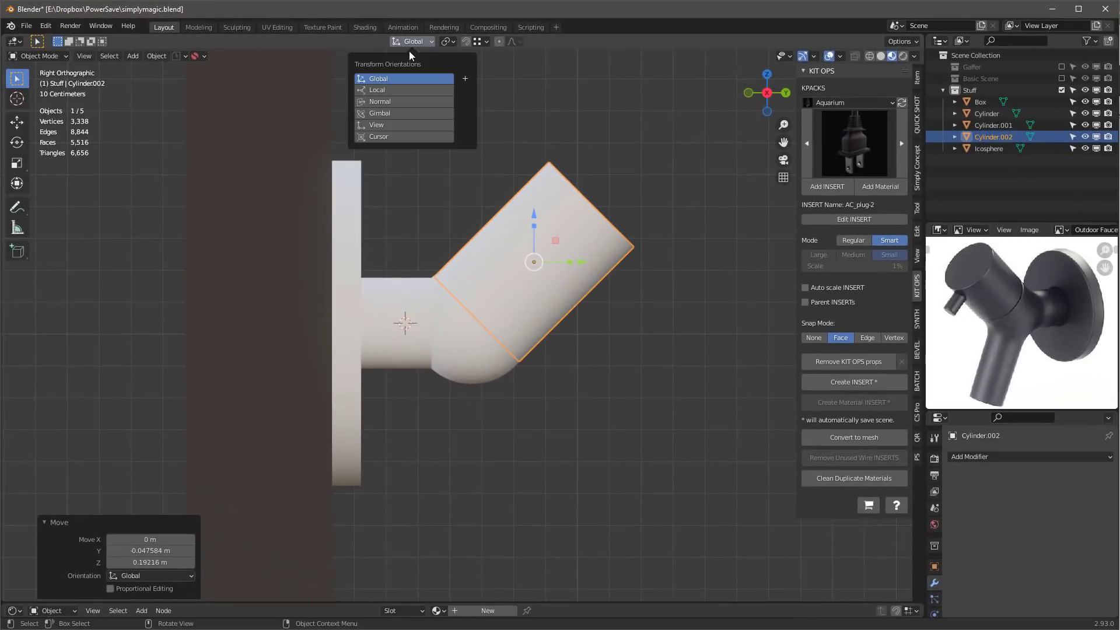
pyautogui.click(394, 91)
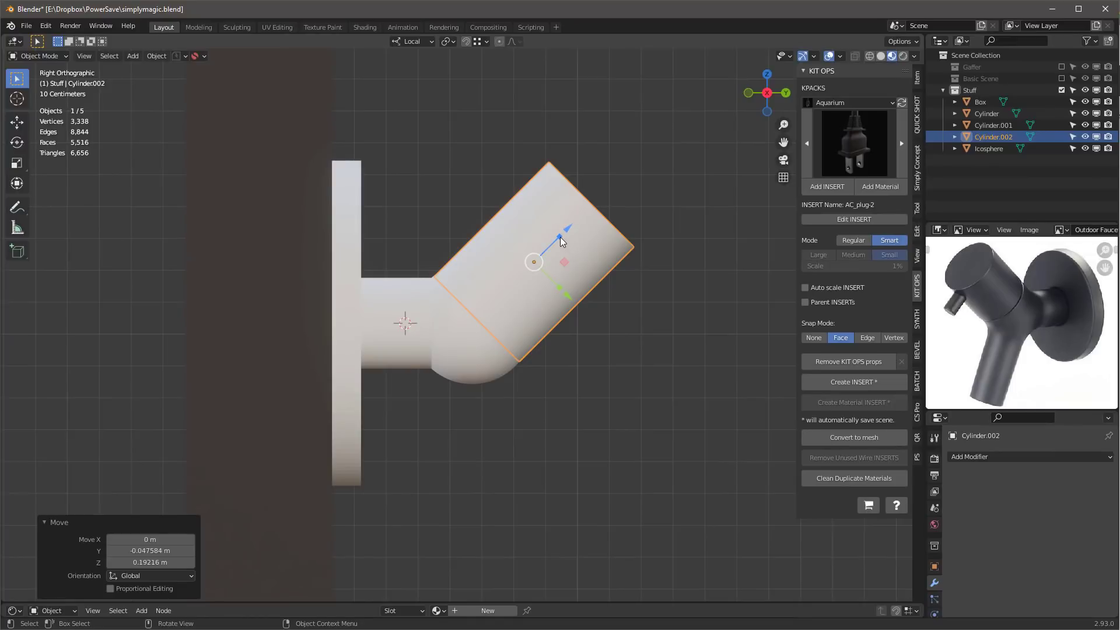
pyautogui.moveTo(561, 235); pyautogui.dragTo(573, 217)
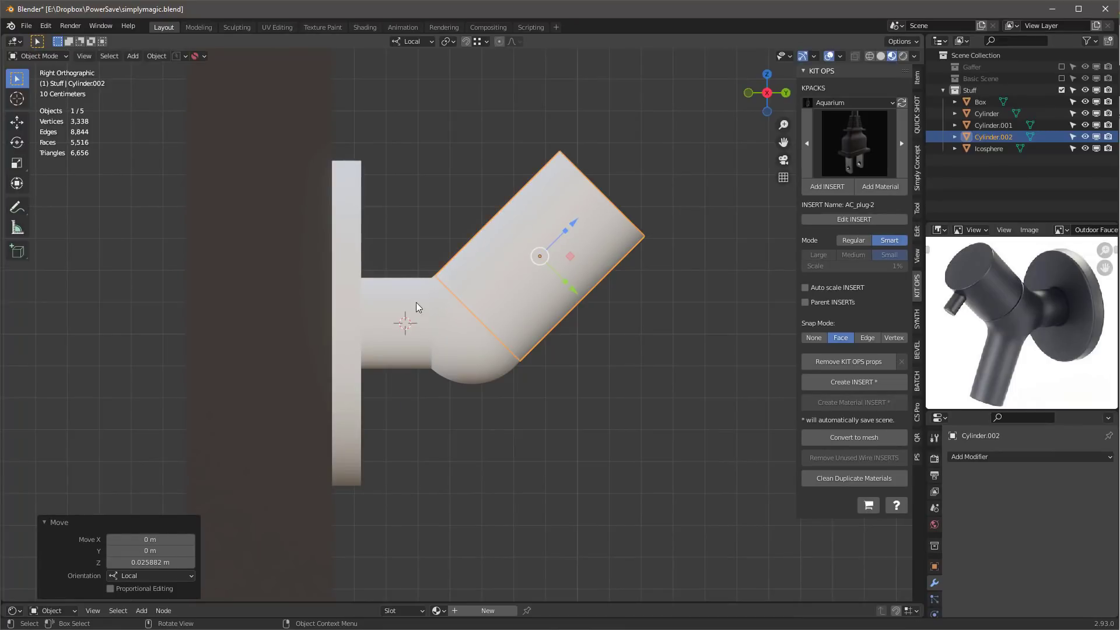
# Step: Duplicate the stub cylinder in place and scale the copy to 2.52 along its local Z
pyautogui.click(431, 322)
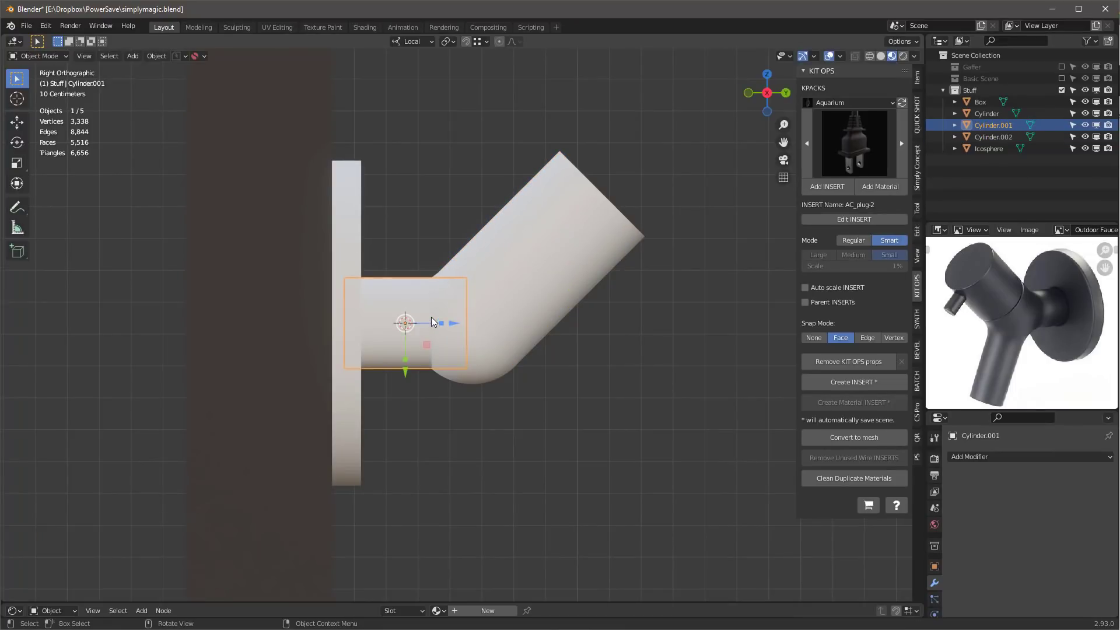
pyautogui.hotkey('shift', 'd')
pyautogui.press('Escape')
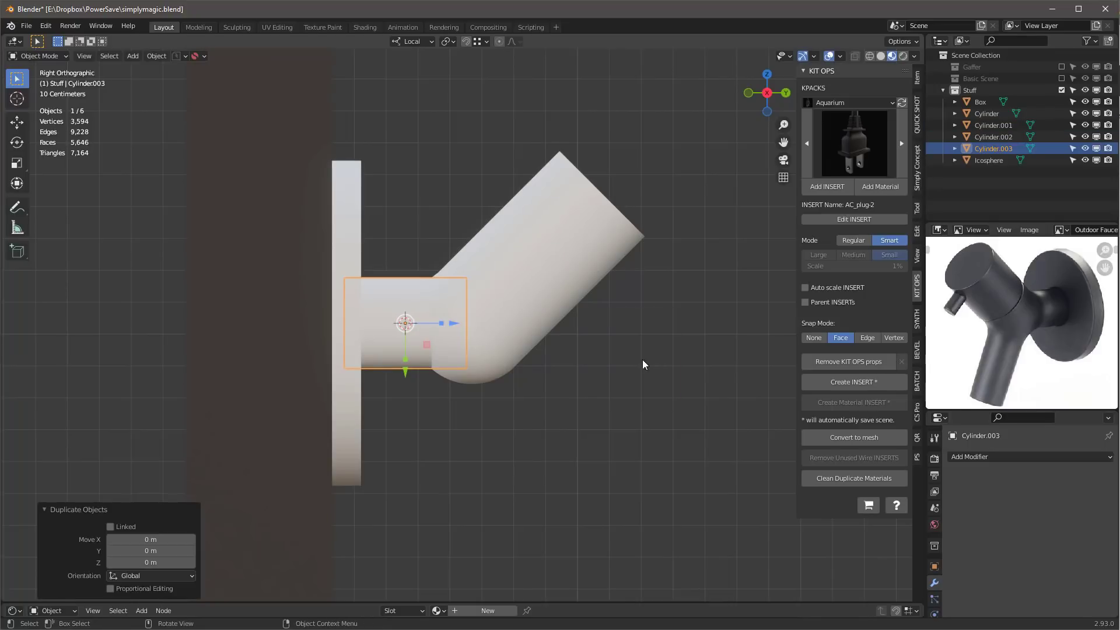
pyautogui.press('s')
pyautogui.press('z')
pyautogui.click(484, 324)
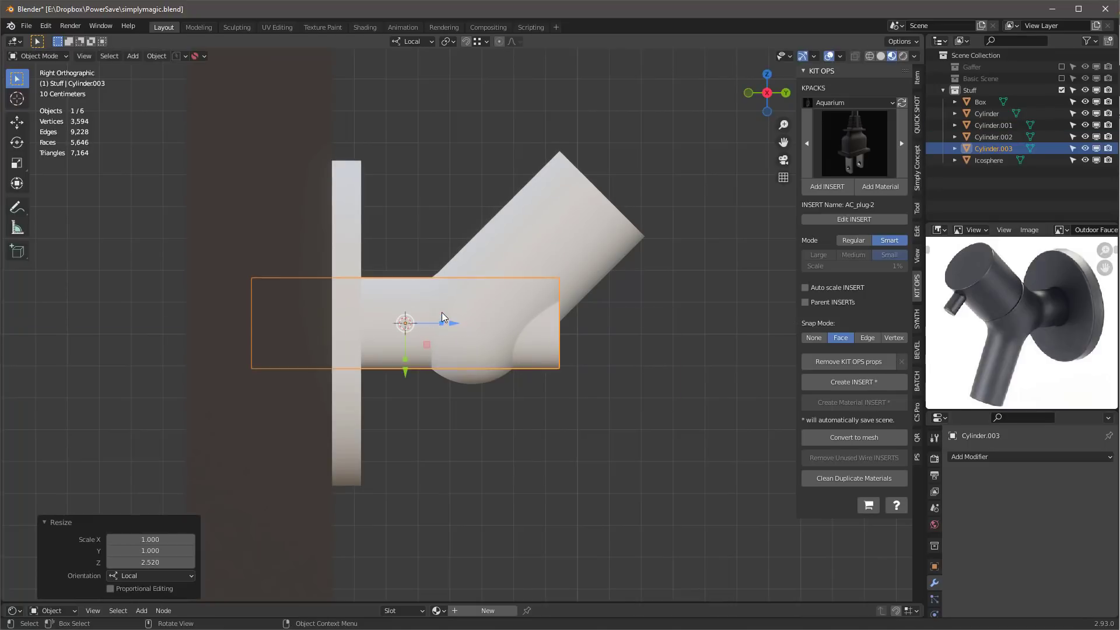
# Step: Move the long cylinder about 0.487 m in Y and -0.221 m in Z, and scale it uniformly to about 0.859
pyautogui.moveTo(444, 308); pyautogui.dragTo(599, 380)
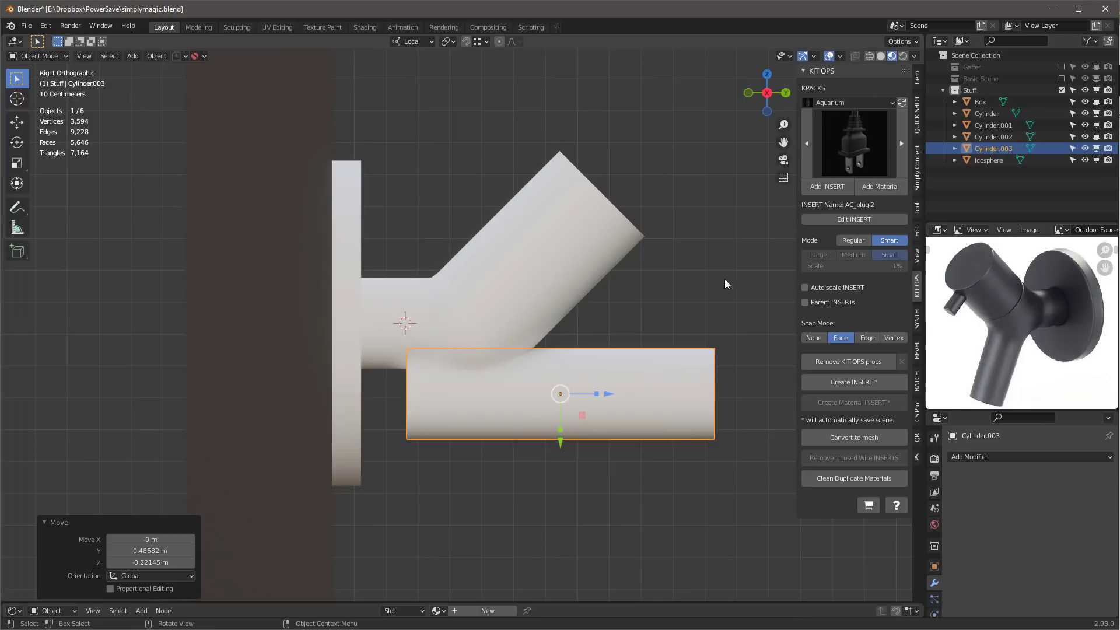
pyautogui.press('s')
pyautogui.click(706, 304)
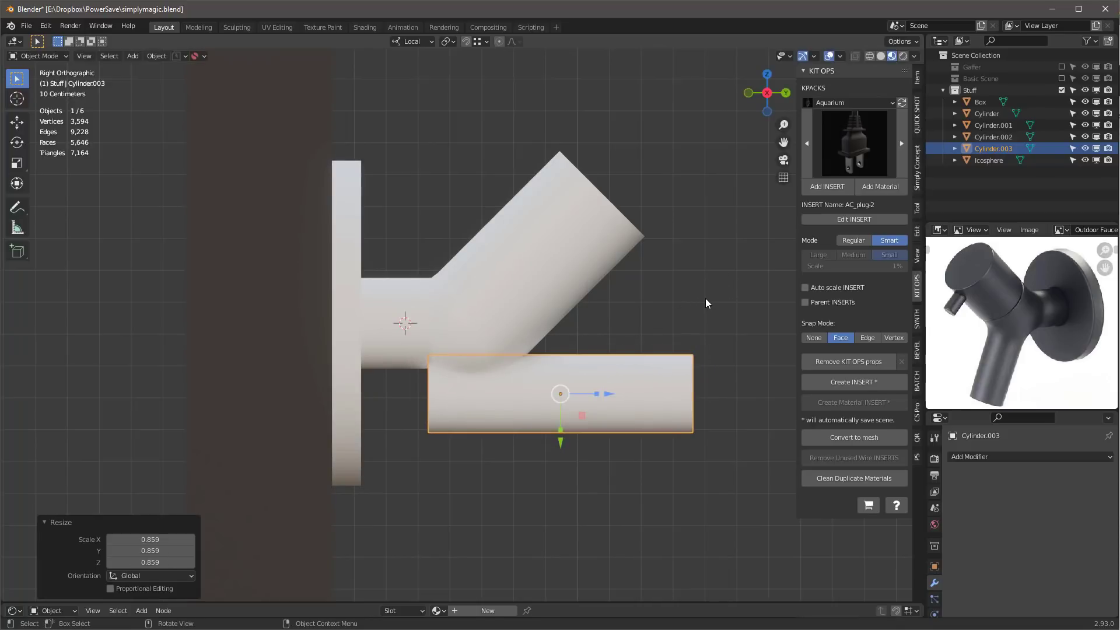
# Step: Rotate the long cylinder 45° and move it about -0.108 m in Y and -0.026 m in Z into the sphere as the downward spout
pyautogui.press('r')
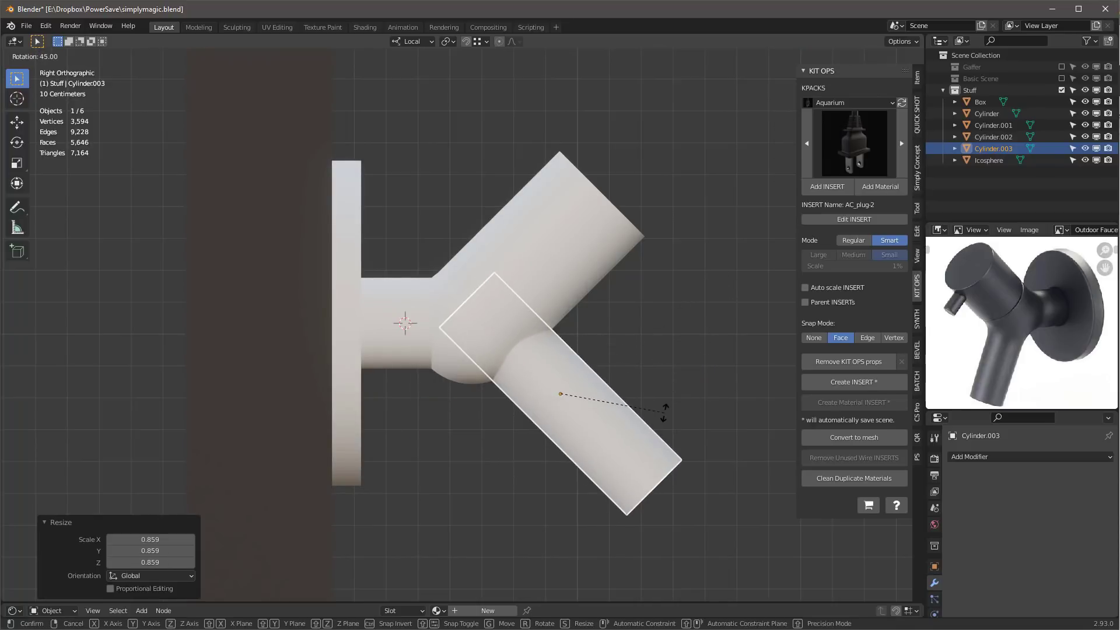
pyautogui.click(664, 412)
pyautogui.press('g')
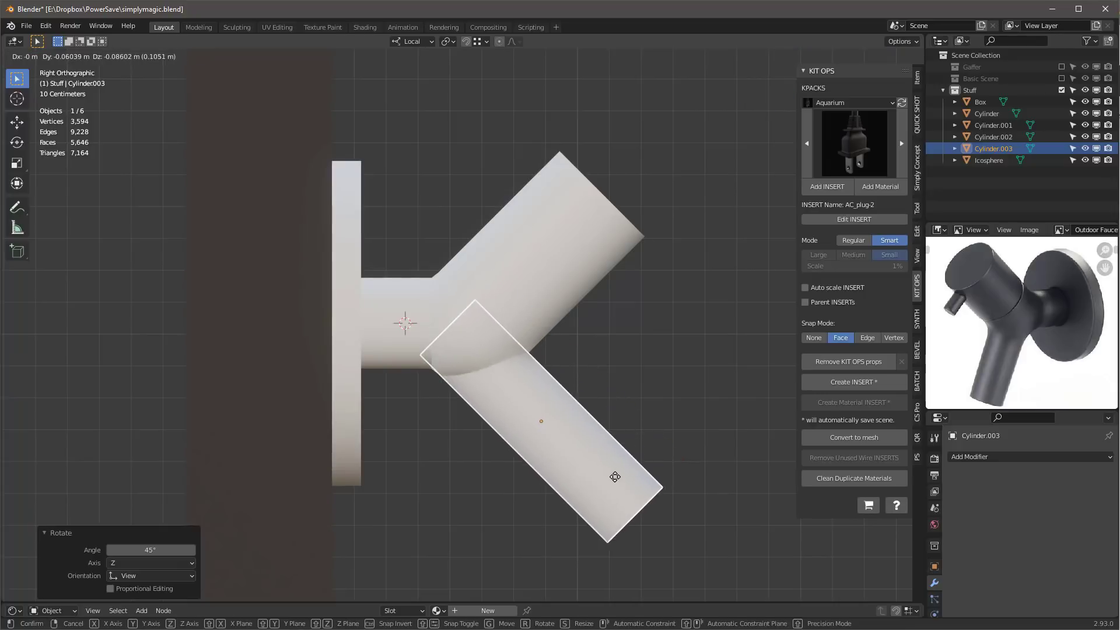
pyautogui.click(602, 462)
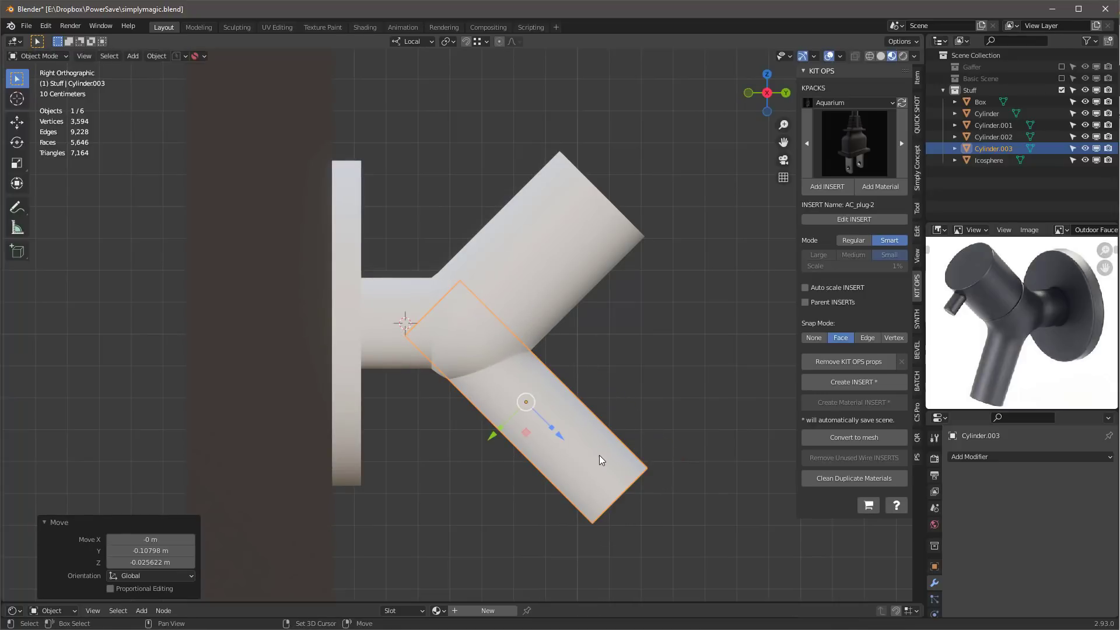
# Step: Duplicate the spout cylinder as a small handle pin scaled to about 0.379, with its end sunk into the upper cylinder's underside
pyautogui.hotkey('shift', 'd')
pyautogui.click(713, 370)
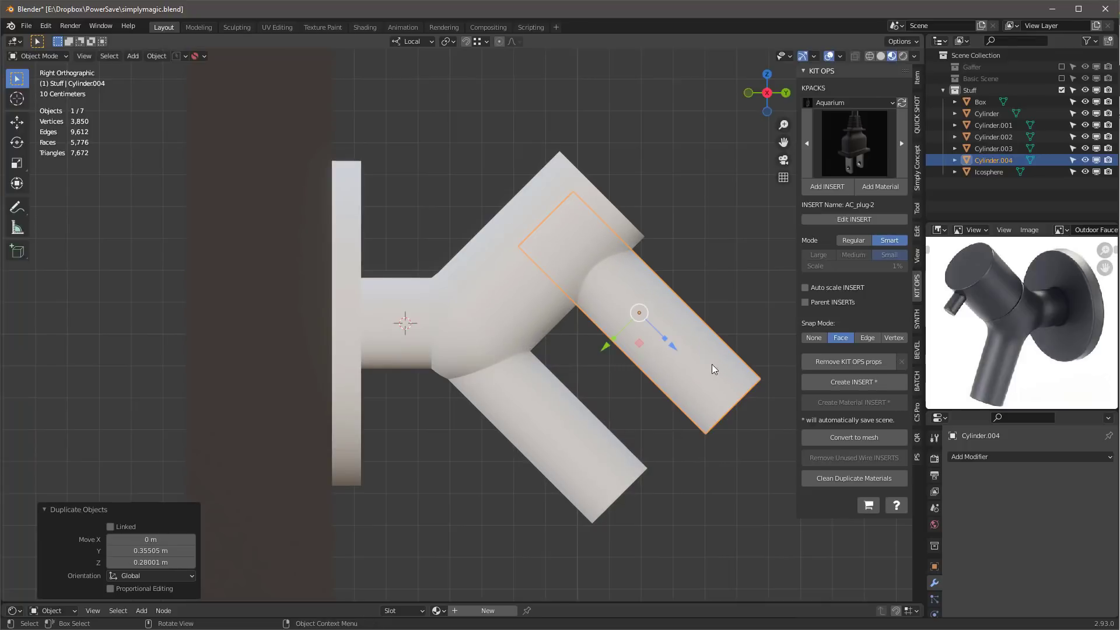
pyautogui.press('s')
pyautogui.click(667, 277)
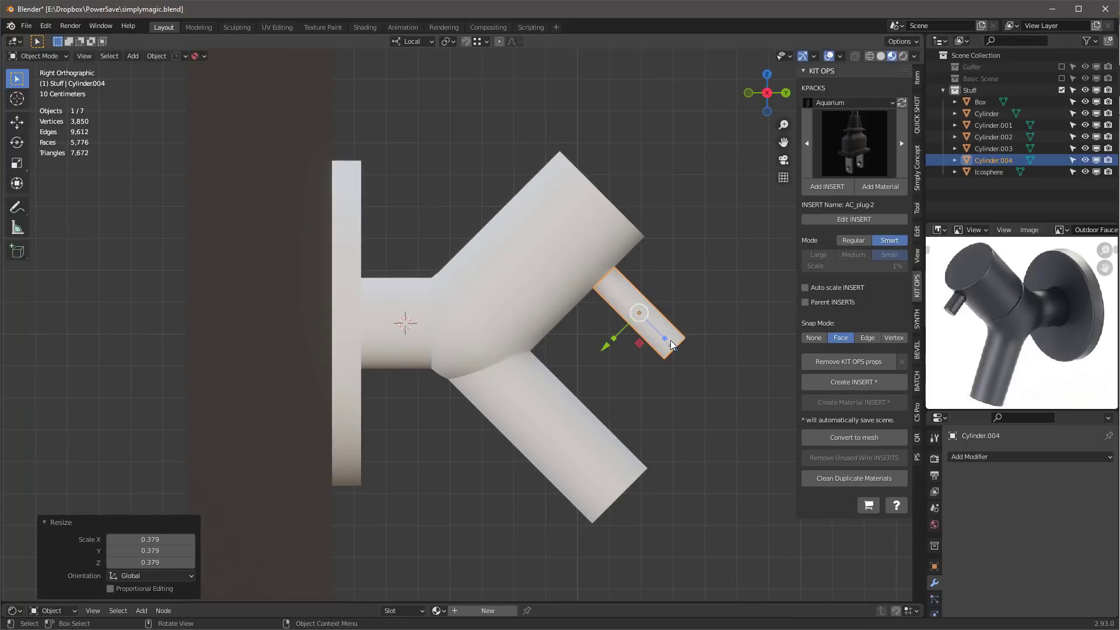
pyautogui.moveTo(672, 347); pyautogui.dragTo(628, 238)
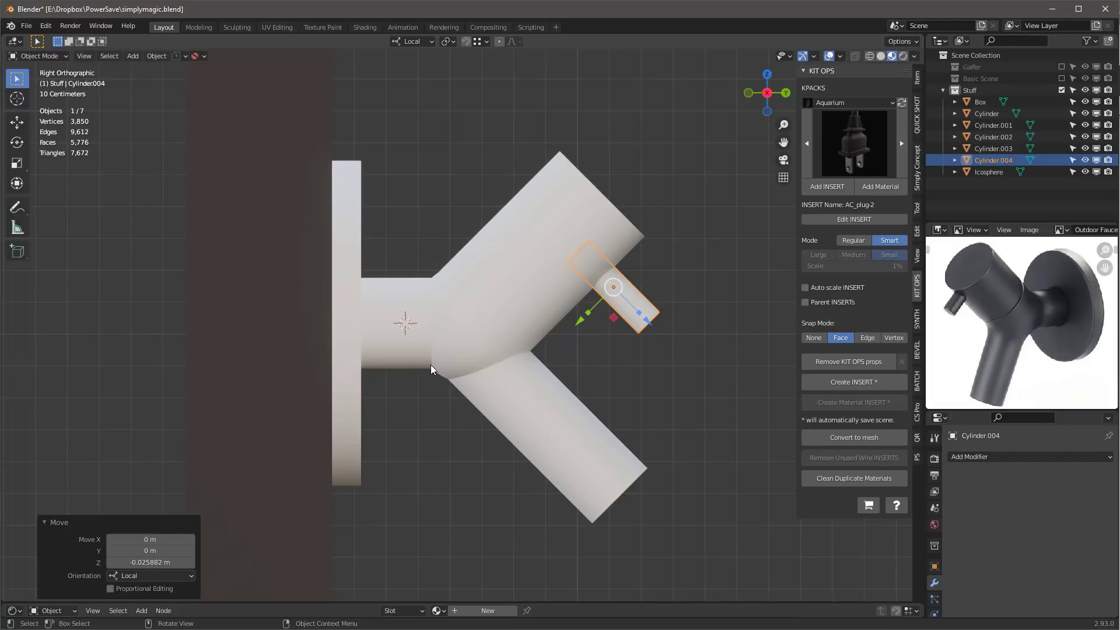
# Step: Start a Simply Concept from the wall disc
pyautogui.moveTo(498, 364); pyautogui.dragTo(587, 220, button='middle')
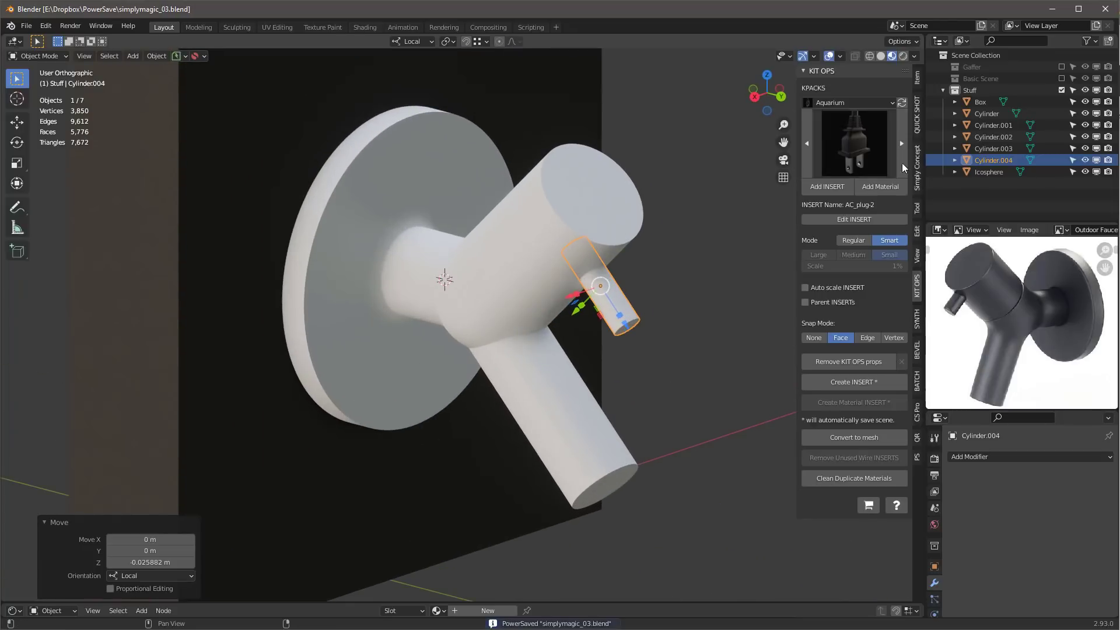
pyautogui.click(916, 168)
pyautogui.moveTo(526, 380); pyautogui.dragTo(462, 322, button='middle')
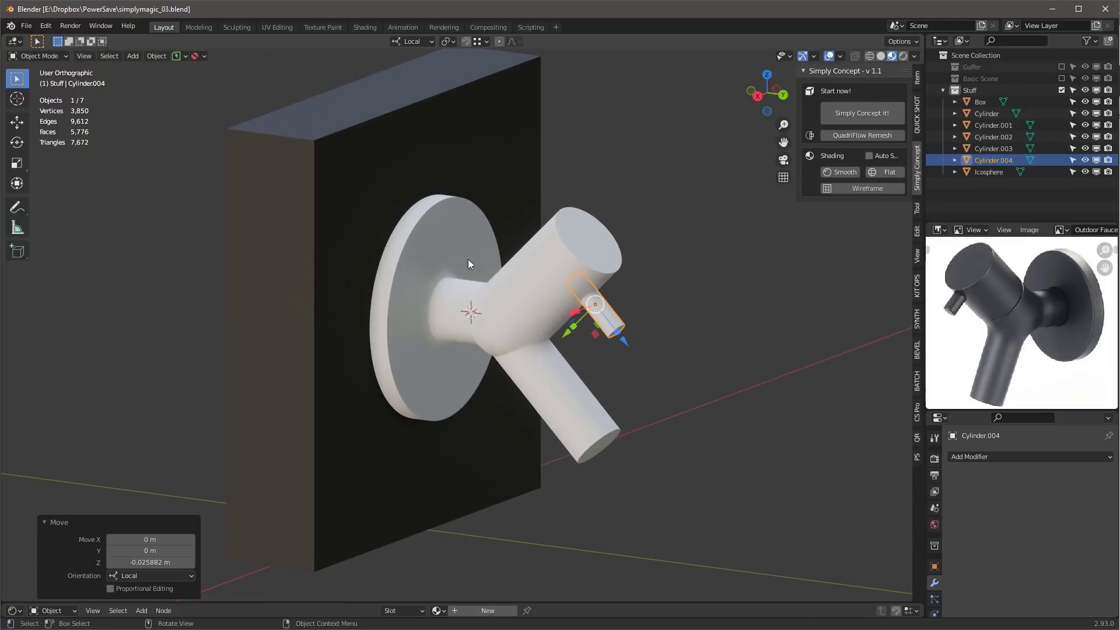
pyautogui.scroll(1, 411, 276)
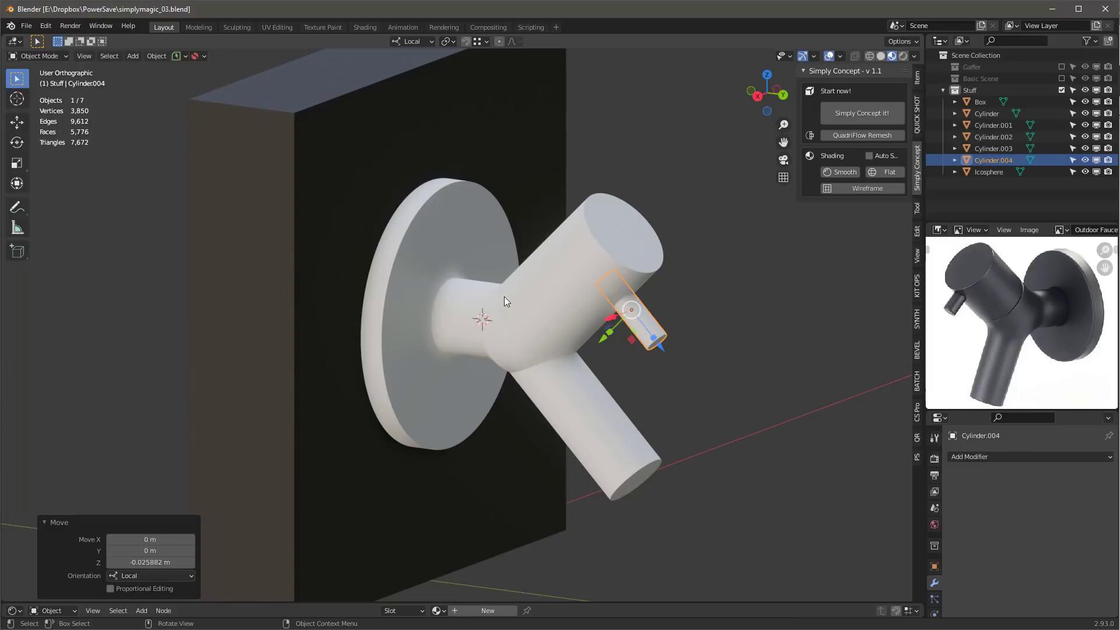
pyautogui.click(439, 264)
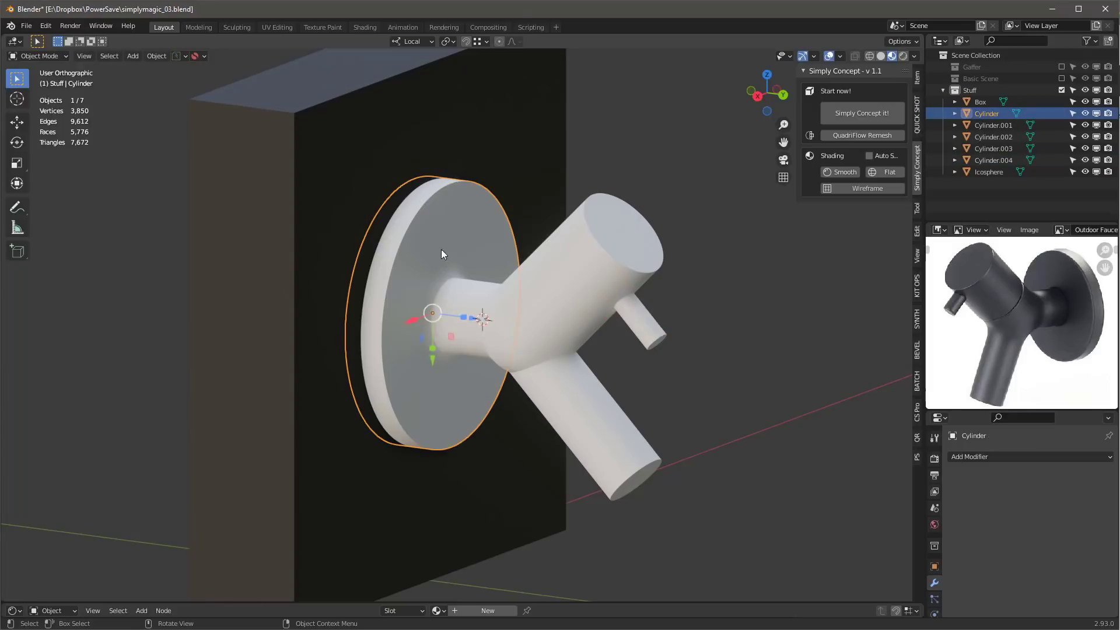
pyautogui.click(857, 113)
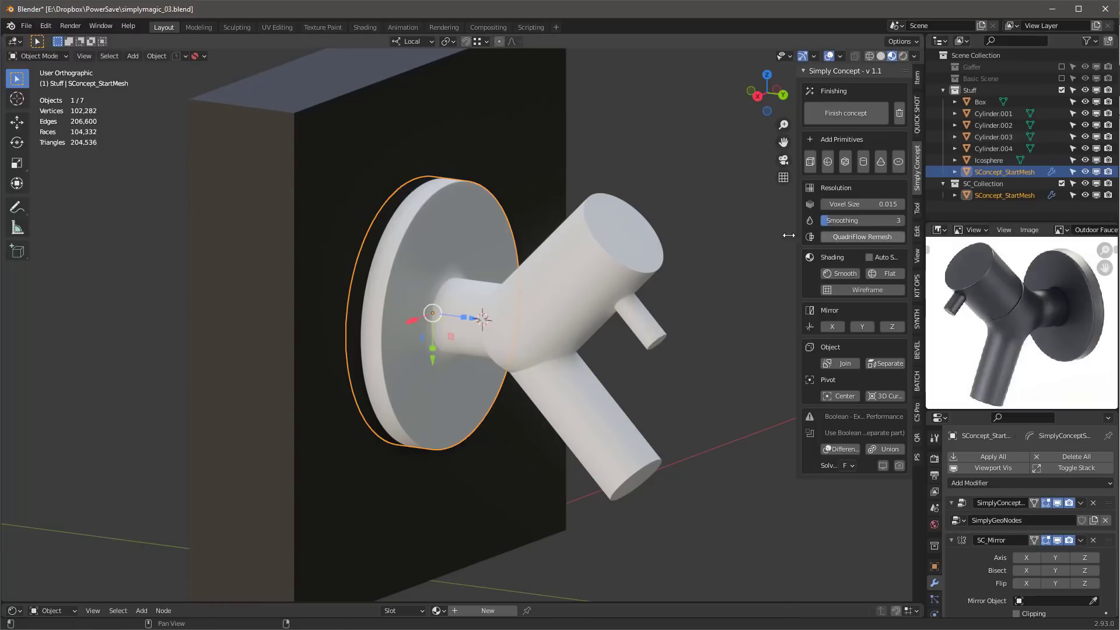
# Step: Add the horizontal neck cylinder, the sphere and the upper cylinder to the concept
pyautogui.click(471, 305)
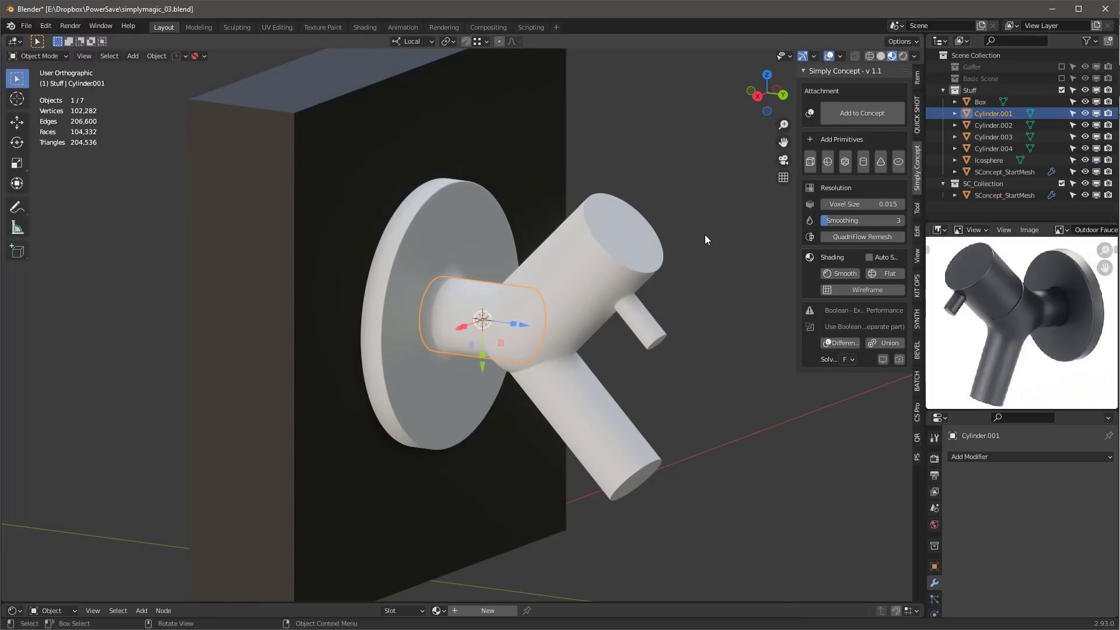
pyautogui.click(858, 113)
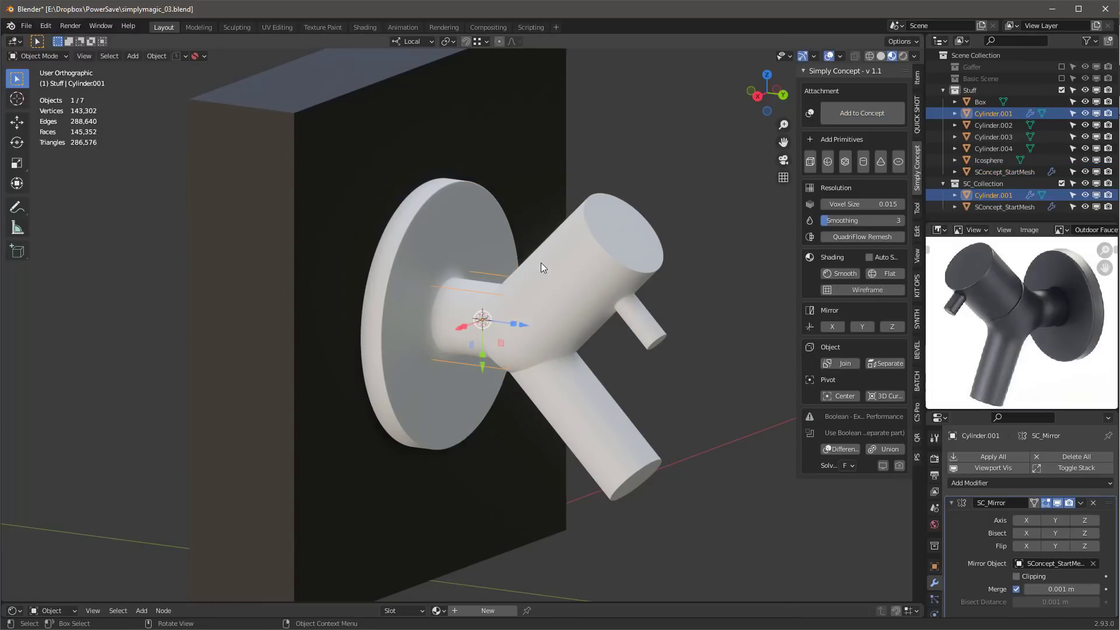
pyautogui.click(500, 341)
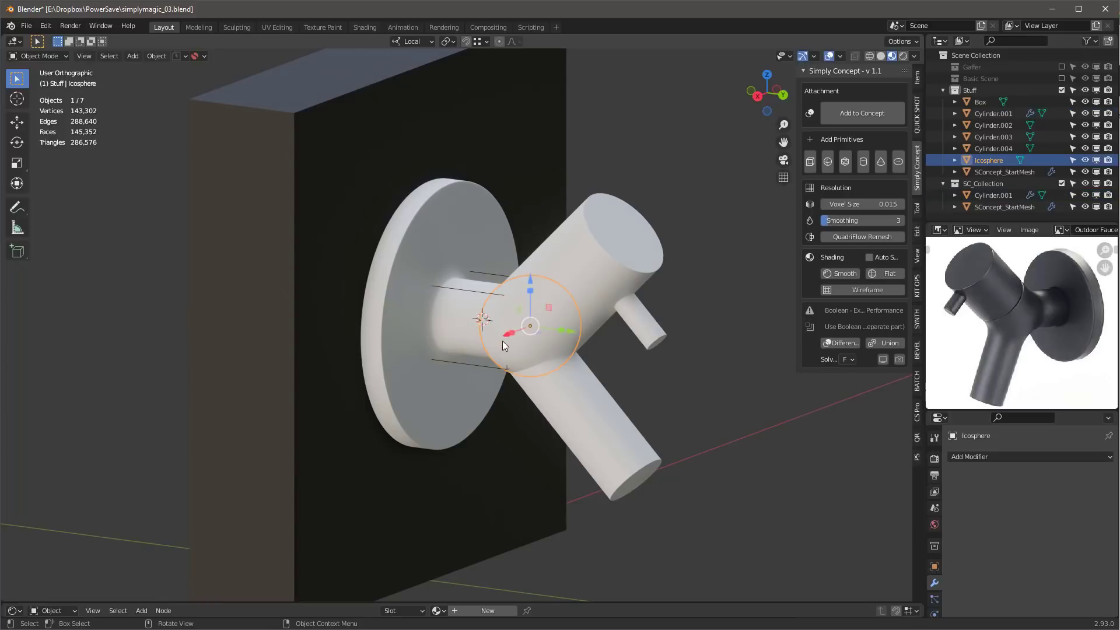
pyautogui.click(871, 113)
pyautogui.click(623, 272)
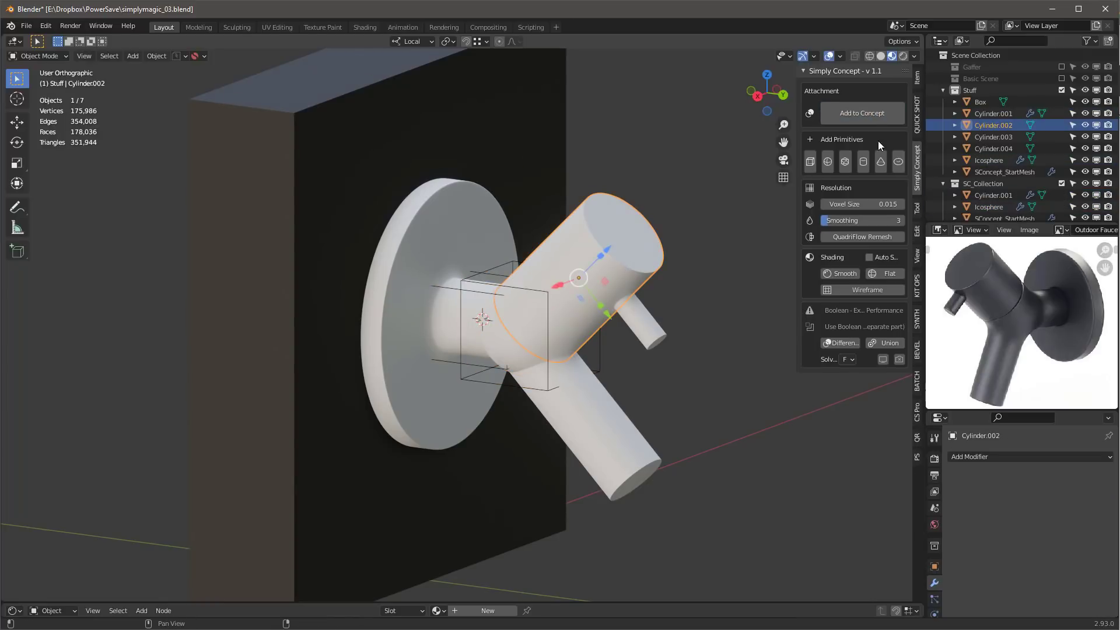
pyautogui.click(874, 113)
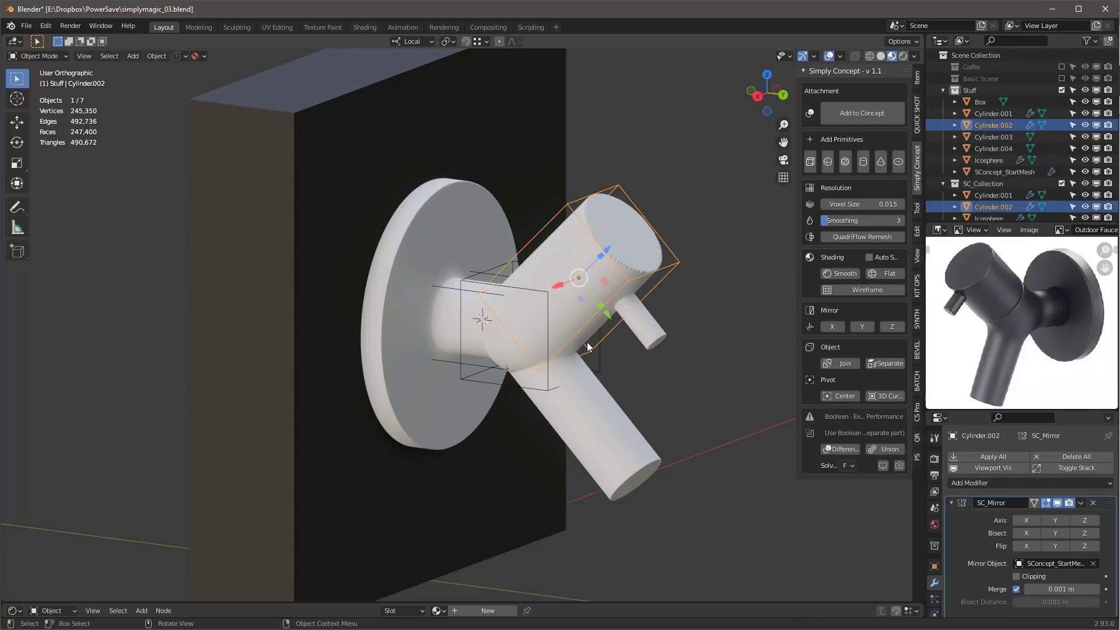
# Step: Apply rotation and scale to all faucet parts together, leaving the wall box out
pyautogui.press('KP_3')
pyautogui.moveTo(426, 138); pyautogui.dragTo(723, 516)
pyautogui.hotkey('ctrl', 'a')
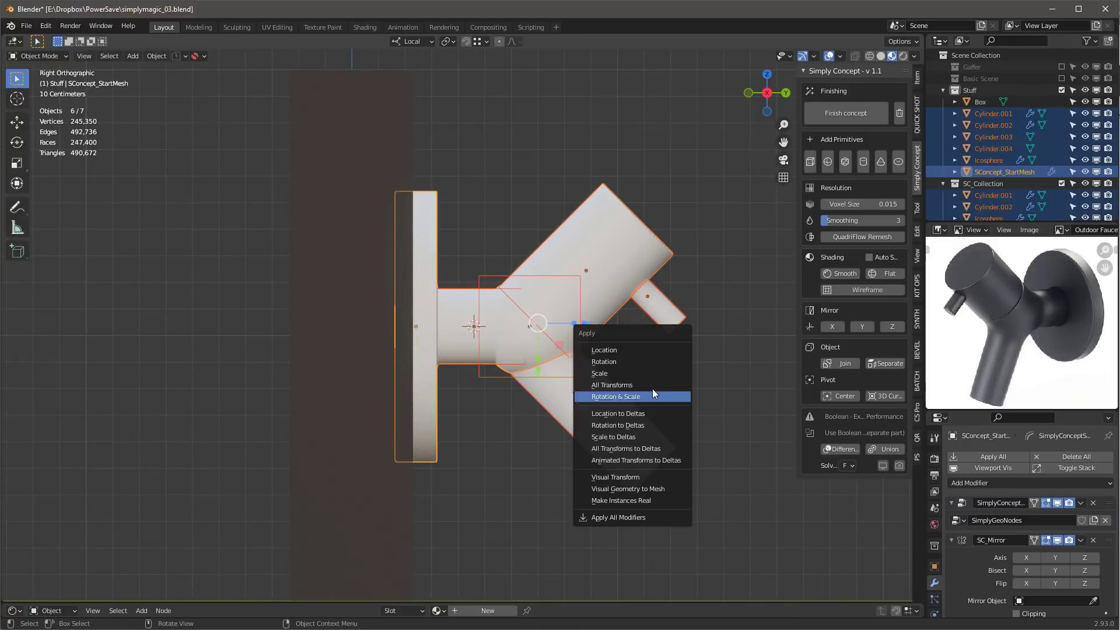
pyautogui.click(612, 397)
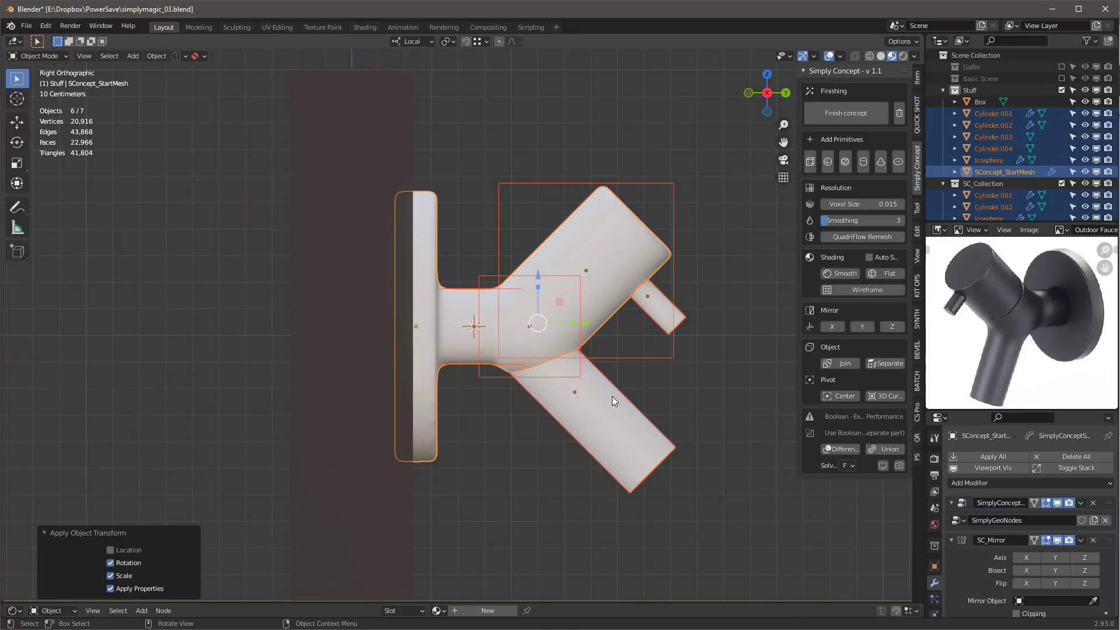
# Step: Add the downward spout cylinder and the small handle pin to the concept
pyautogui.moveTo(473, 264); pyautogui.dragTo(517, 229, button='middle')
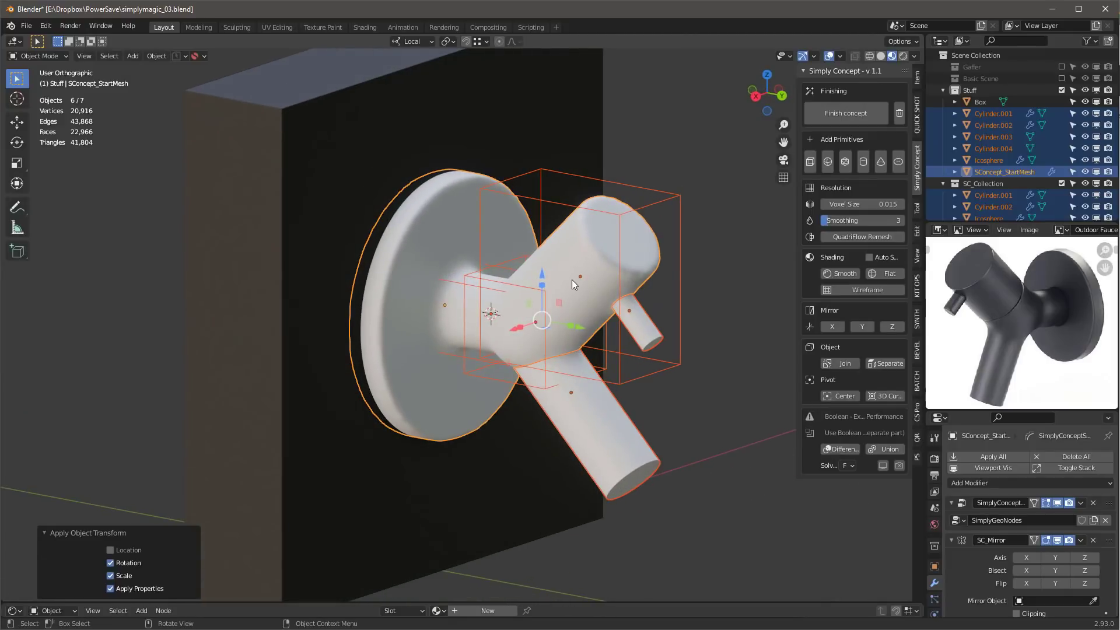
pyautogui.scroll(2, 572, 279)
pyautogui.moveTo(572, 272); pyautogui.dragTo(611, 253, button='middle')
pyautogui.click(617, 426)
pyautogui.moveTo(617, 426); pyautogui.dragTo(635, 358, button='middle')
pyautogui.click(880, 109)
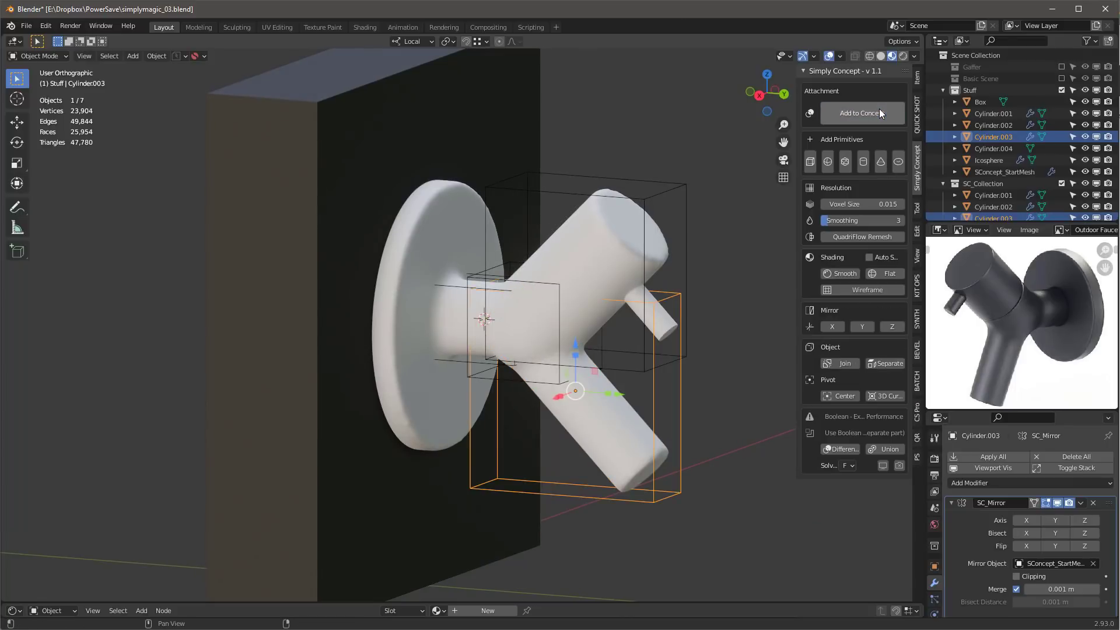
pyautogui.click(664, 329)
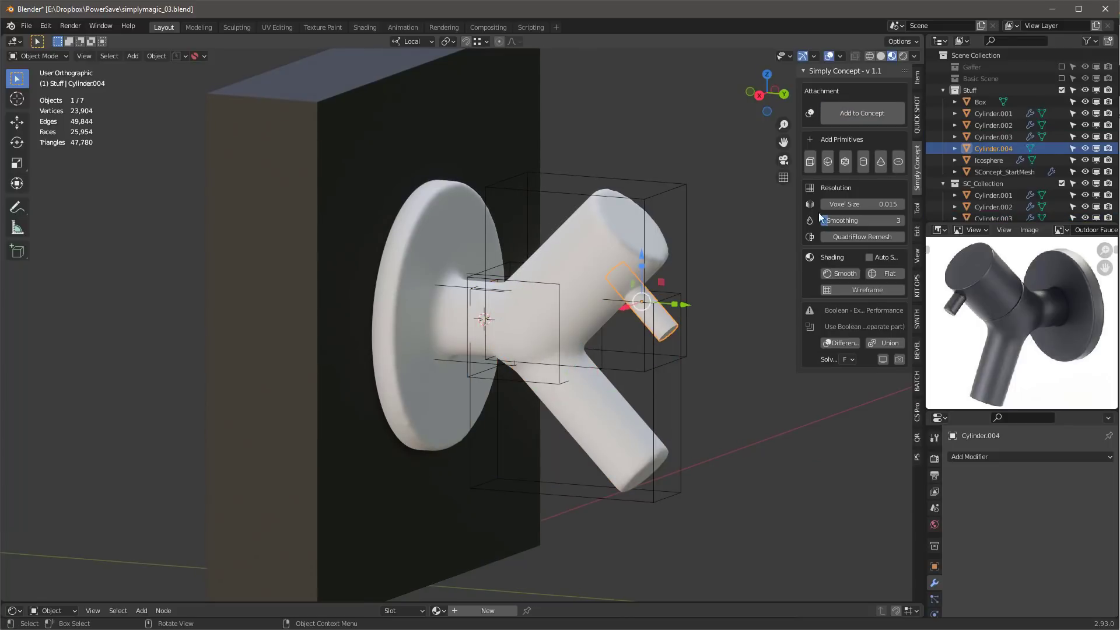
pyautogui.click(869, 114)
# Step: Set the concept's smoothing to 10
pyautogui.moveTo(631, 319)
pyautogui.mouseDown(button='middle')
pyautogui.moveTo(583, 269)
pyautogui.moveTo(584, 305)
pyautogui.moveTo(612, 313)
pyautogui.mouseUp(button='middle')
pyautogui.scroll(3, 667, 247)
pyautogui.scroll(-1, 649, 240)
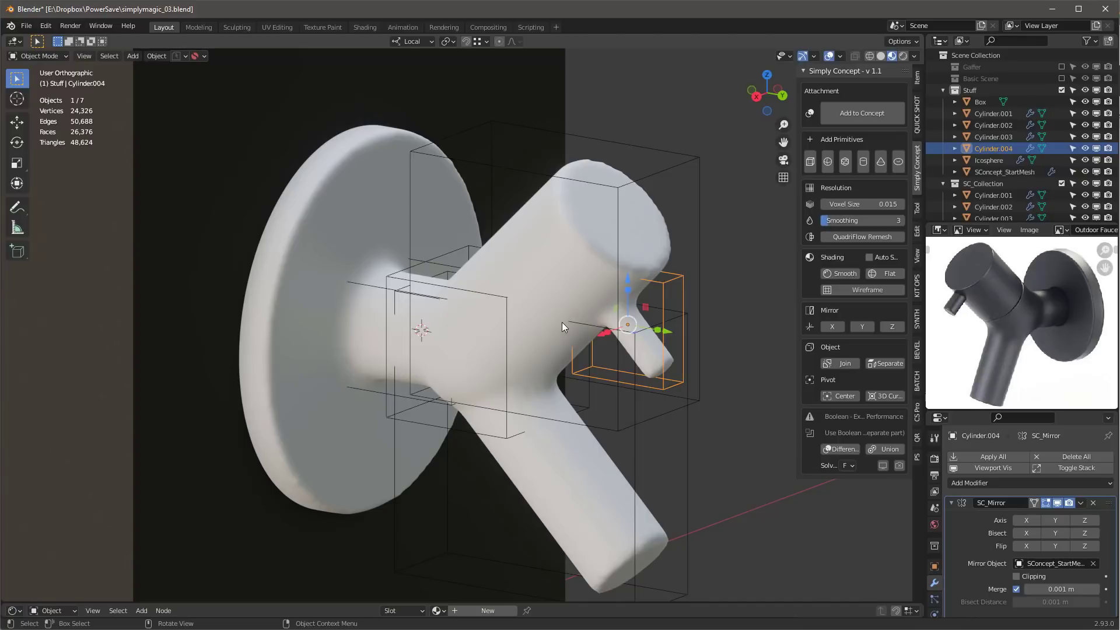
pyautogui.click(864, 222)
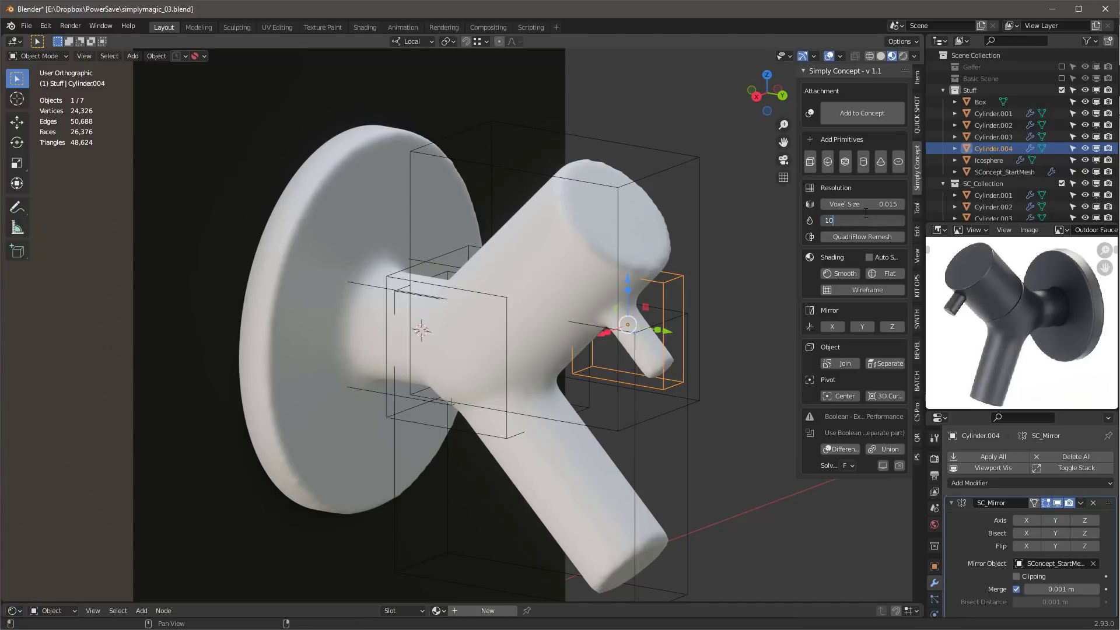
pyautogui.write('10')
pyautogui.press('Return')
pyautogui.moveTo(623, 233); pyautogui.dragTo(688, 236, button='middle')
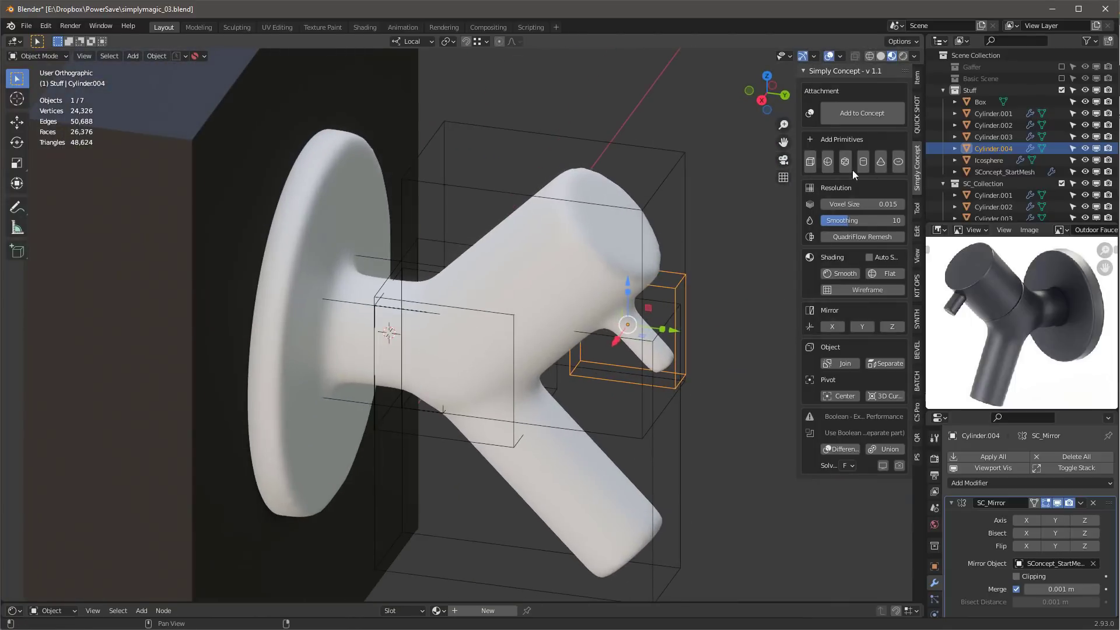
# Step: Set the concept's voxel size to 0.01
pyautogui.click(871, 206)
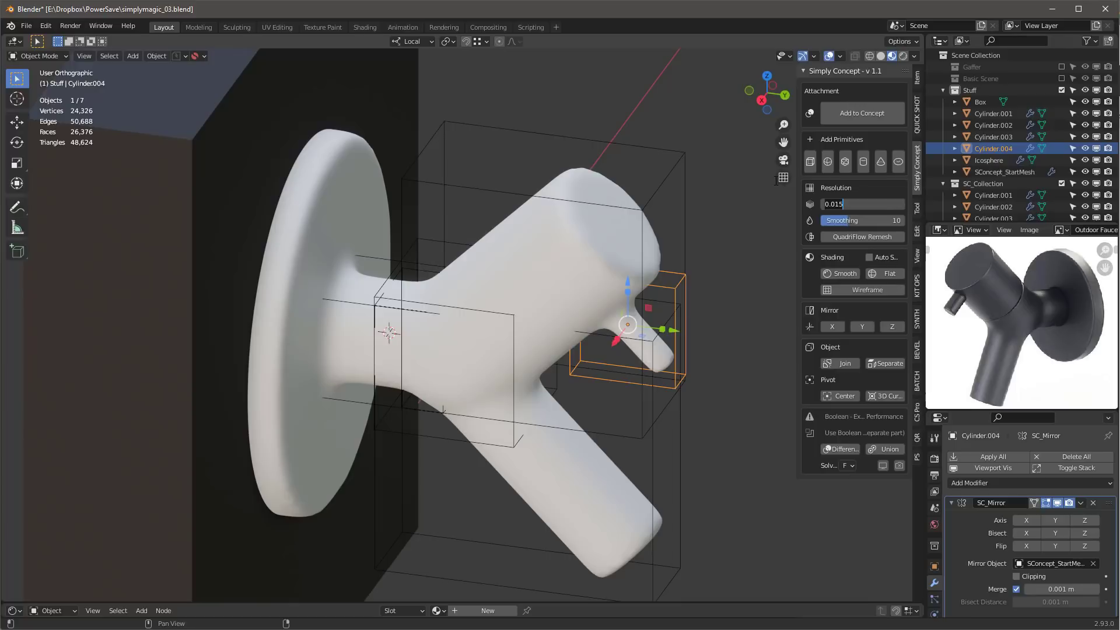
pyautogui.write('.01')
pyautogui.press('Return')
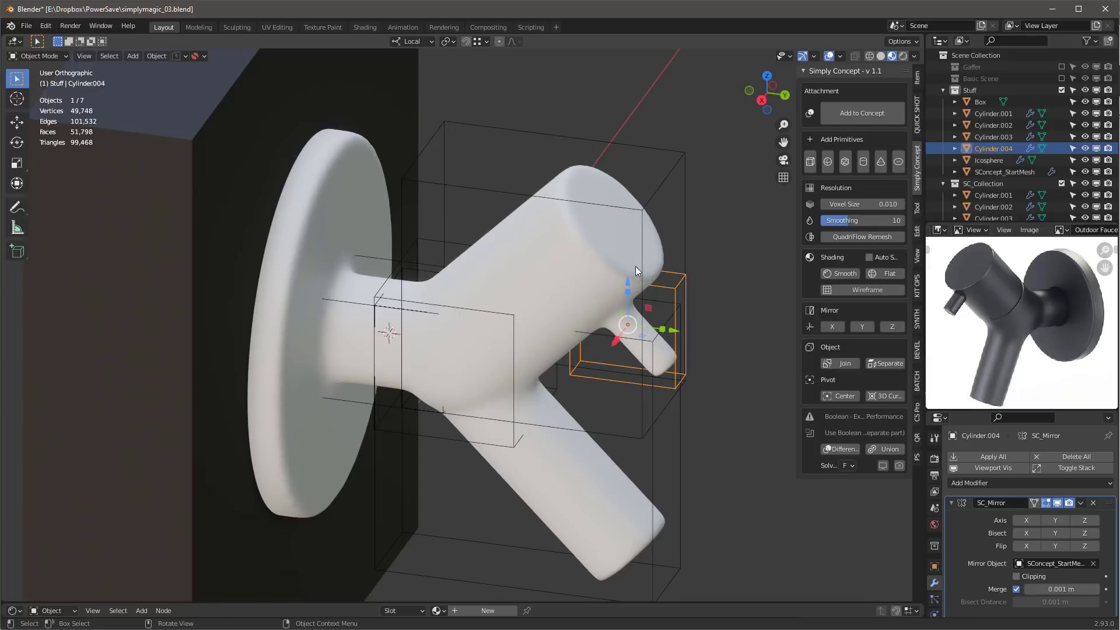
pyautogui.moveTo(636, 266); pyautogui.dragTo(589, 237, button='middle')
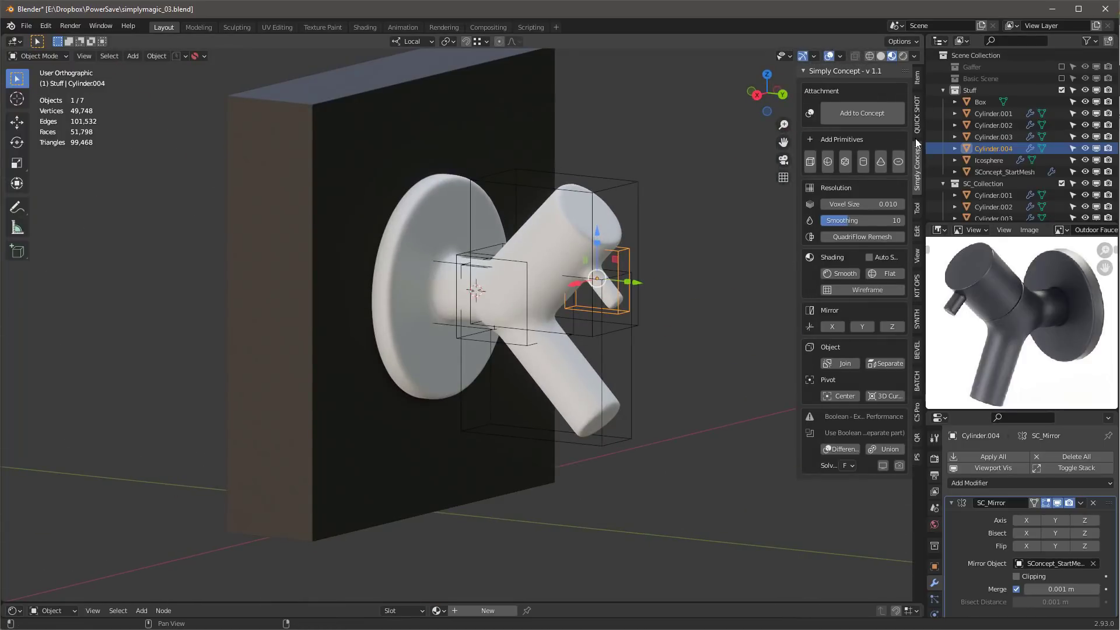
# Step: Assign the sy_chrome_matte material from the KIT OPS KO-Metal pack to the merged faucet mesh
pyautogui.click(917, 286)
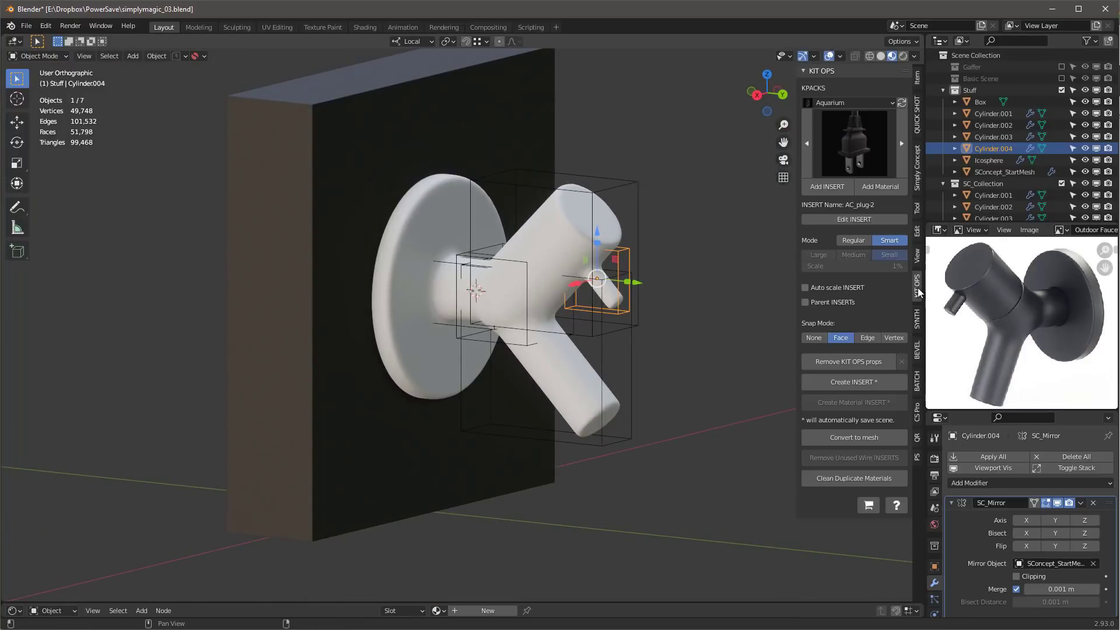
pyautogui.click(842, 102)
pyautogui.click(752, 180)
pyautogui.click(854, 143)
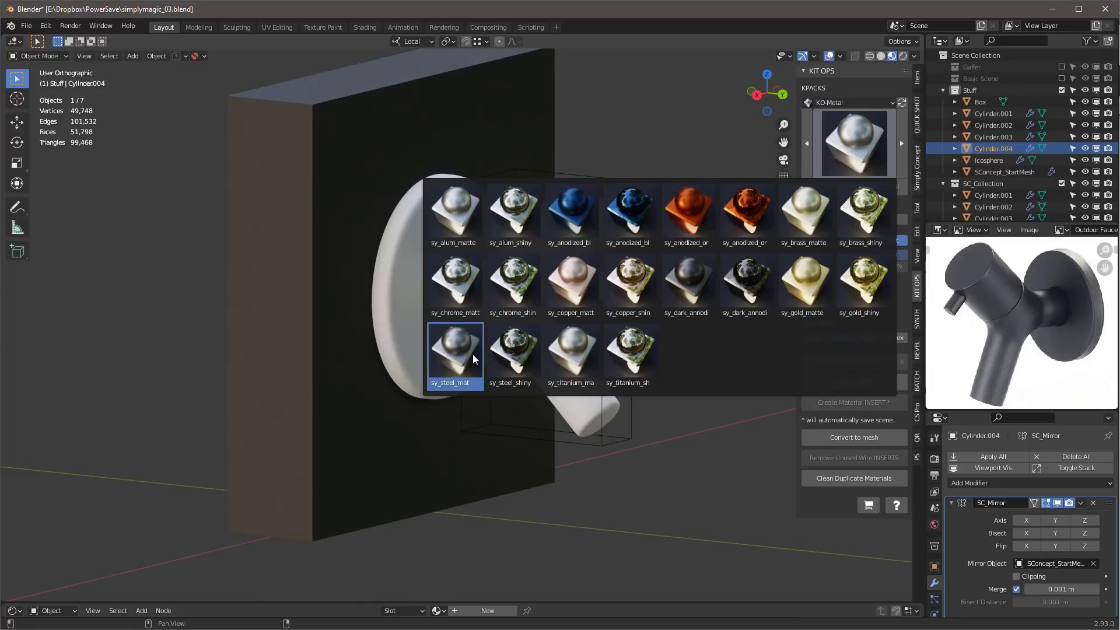
pyautogui.click(464, 292)
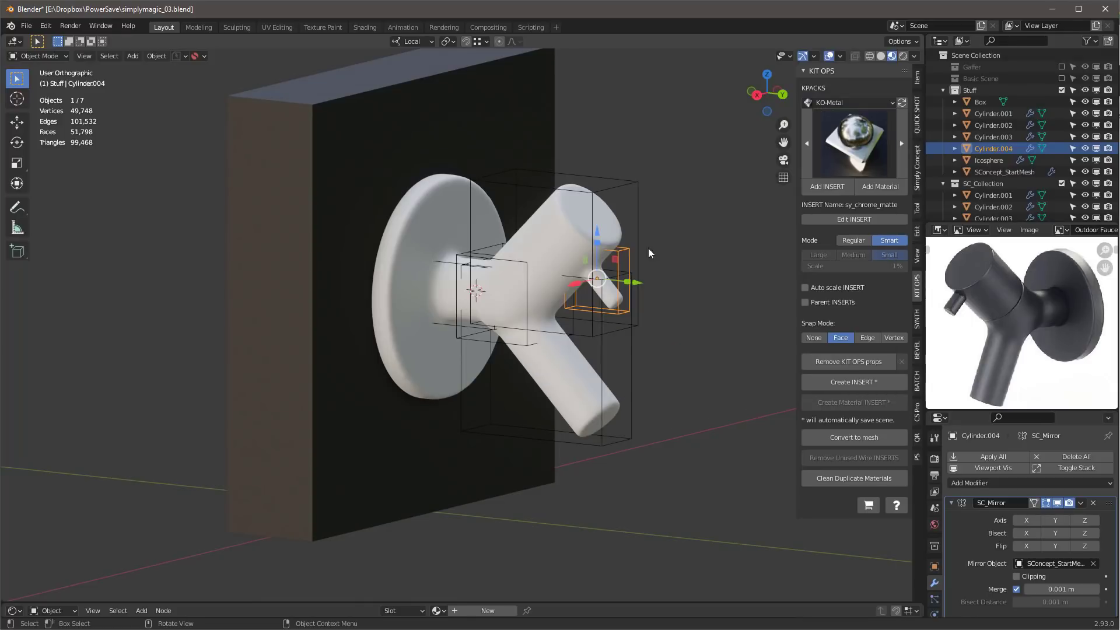
pyautogui.click(463, 209)
pyautogui.click(884, 187)
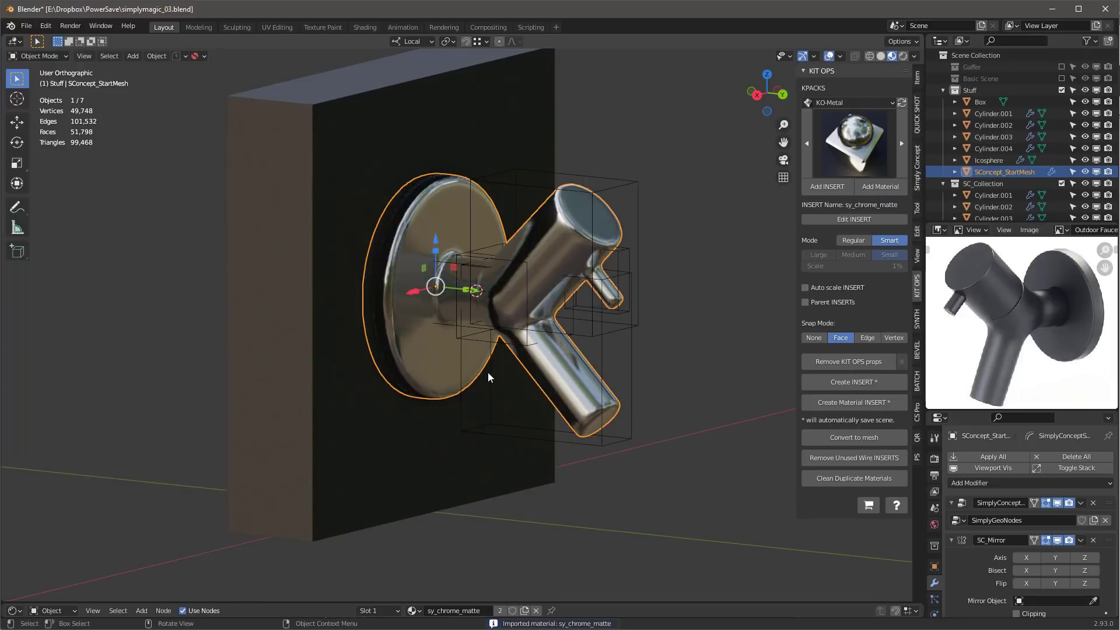
# Step: Finish the Simply Concept so the faucet becomes one single mesh
pyautogui.click(659, 124)
pyautogui.moveTo(659, 124); pyautogui.dragTo(660, 160, button='middle')
pyautogui.click(570, 225)
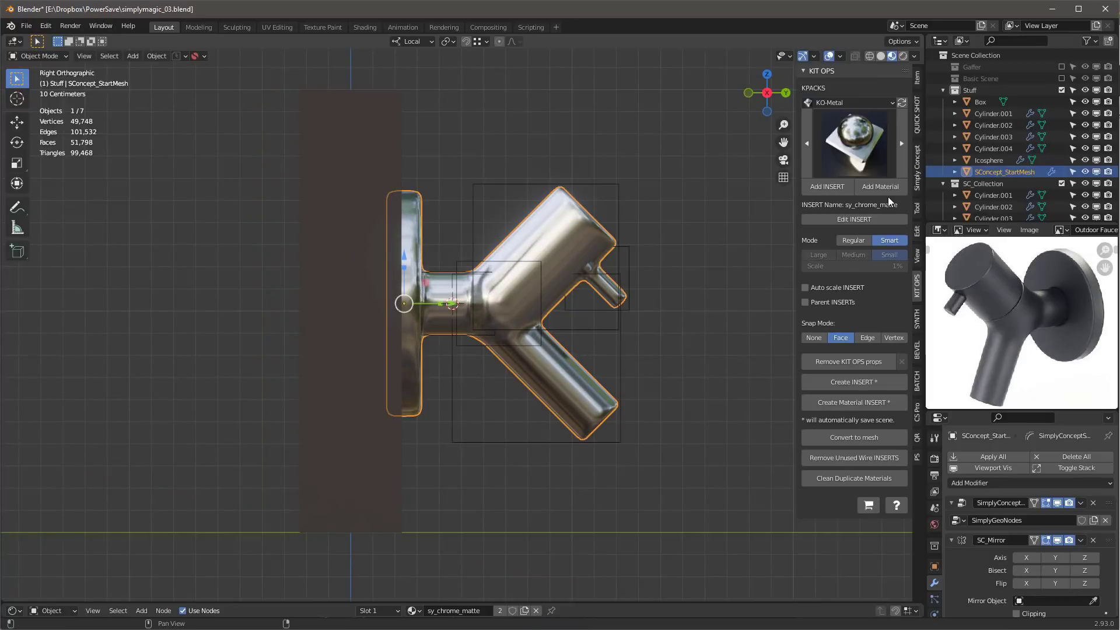
pyautogui.click(917, 167)
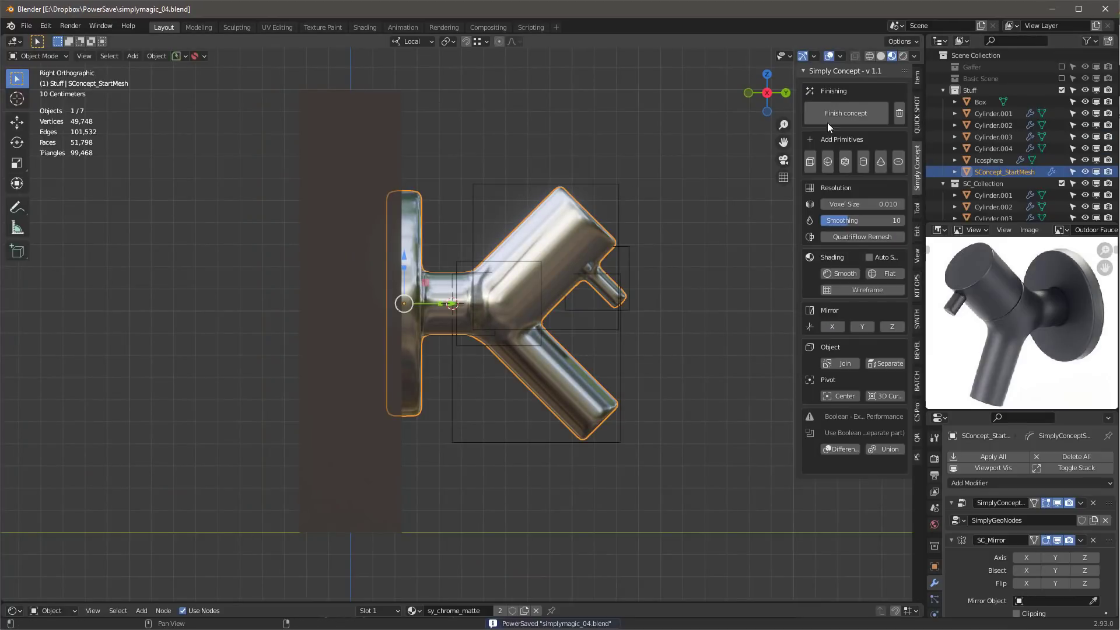
pyautogui.click(841, 118)
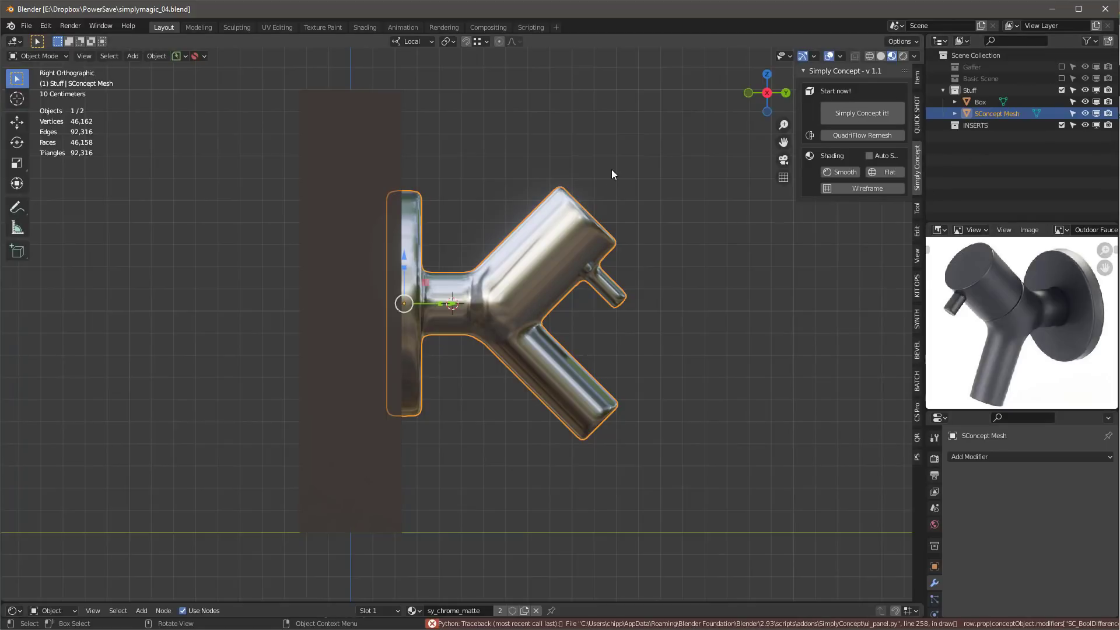
# Step: Subtract an in-place duplicate of the wall box from the faucet mesh with a Boolean Difference, and hide the original box
pyautogui.moveTo(611, 173); pyautogui.dragTo(391, 123, button='middle')
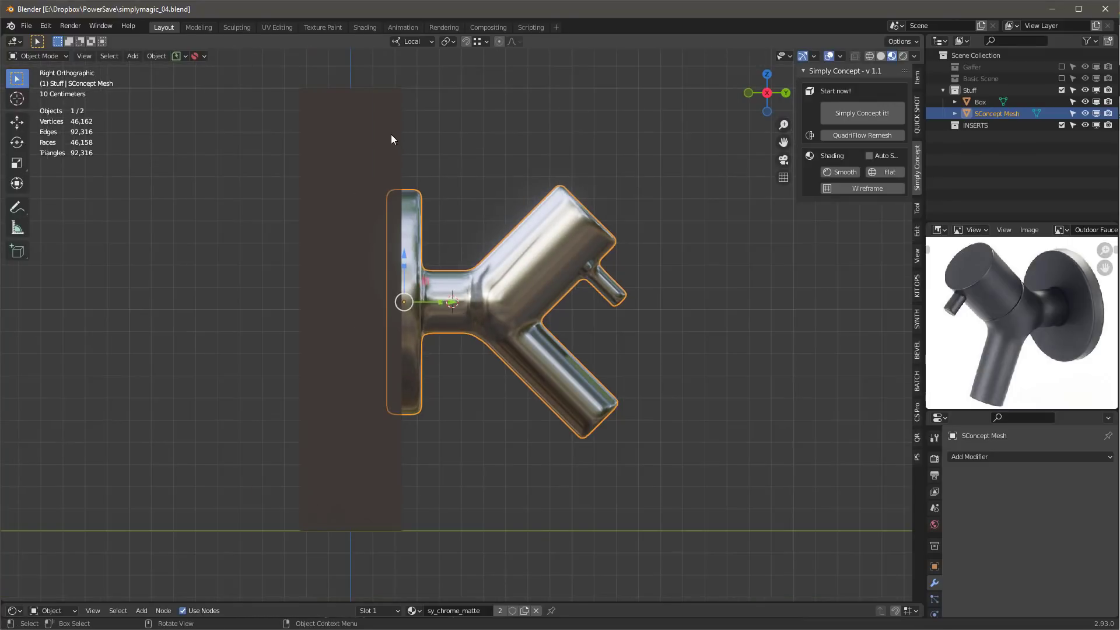
pyautogui.click(392, 136)
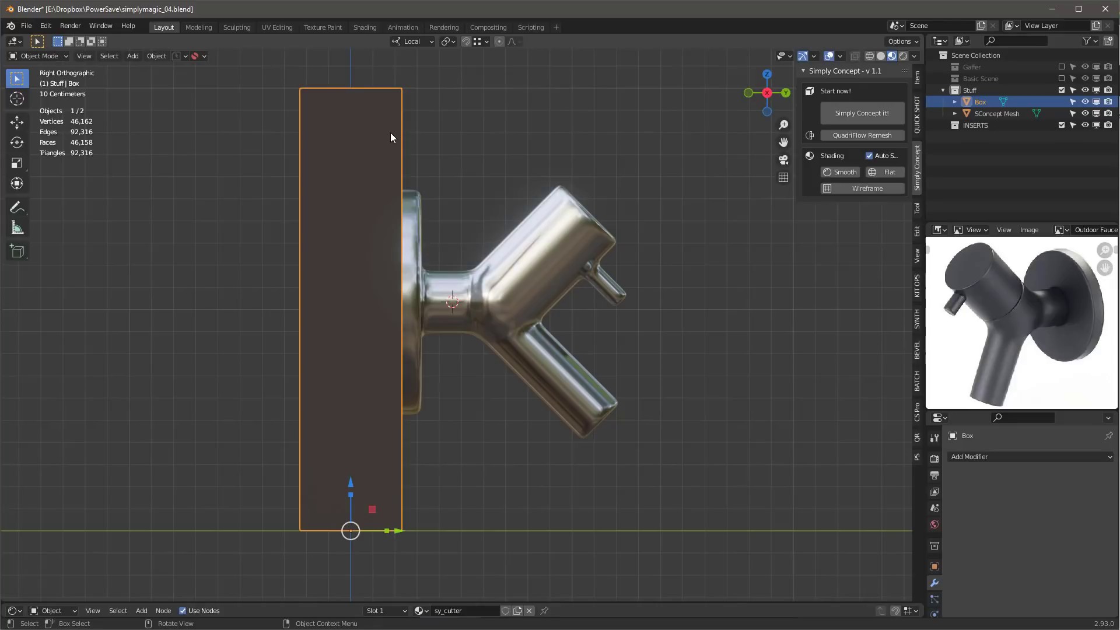
pyautogui.hotkey('shift', 'd')
pyautogui.rightClick(489, 132)
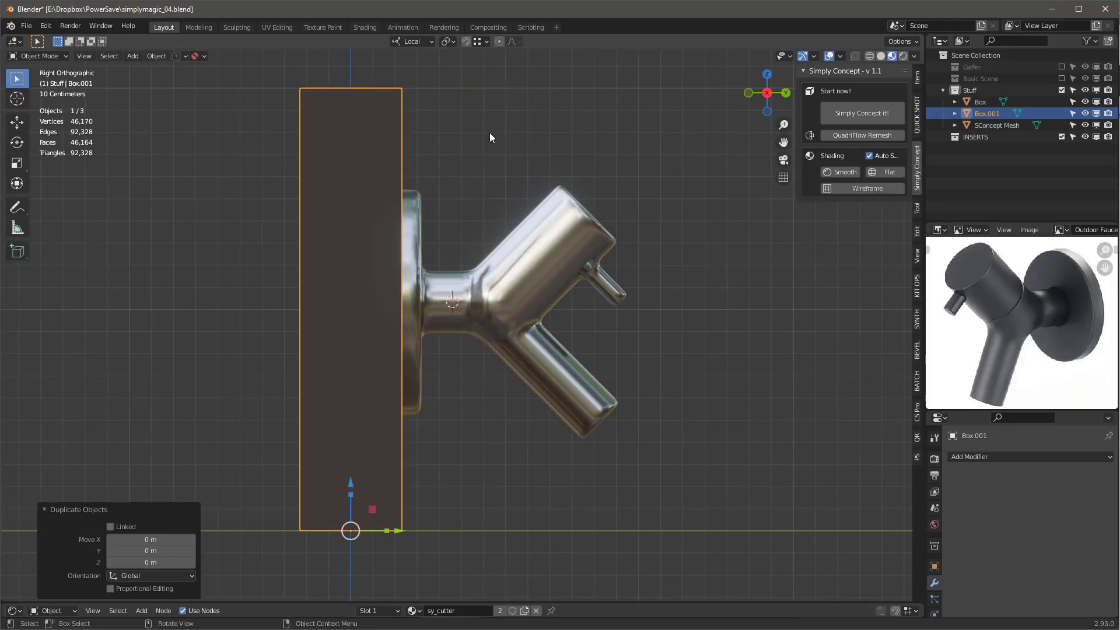
pyautogui.keyDown('shift'); pyautogui.click(416, 204); pyautogui.keyUp('shift')
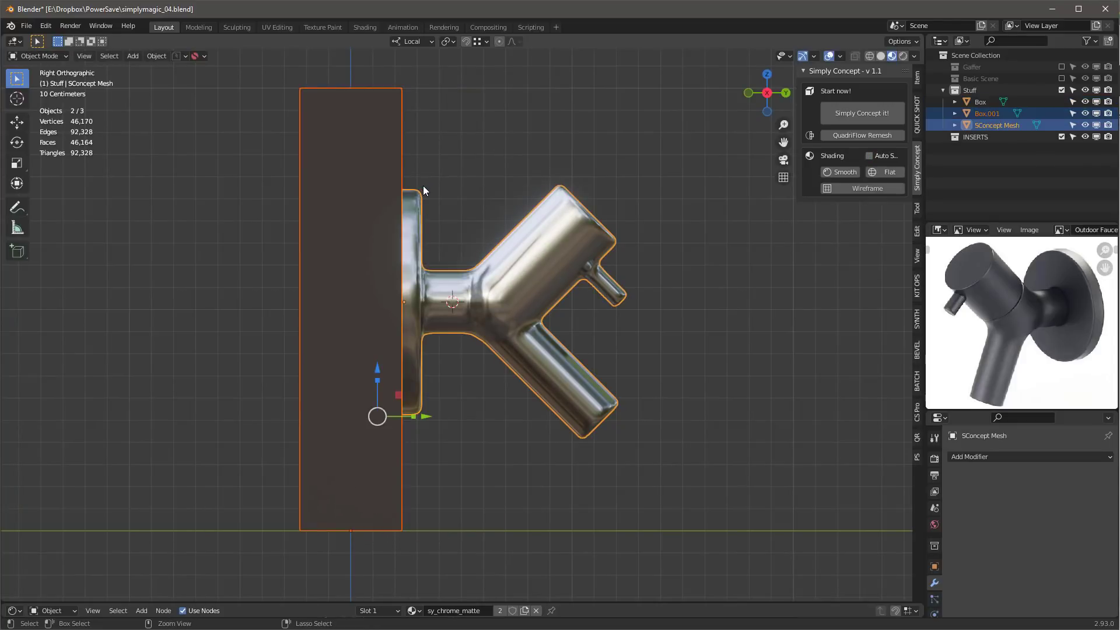
pyautogui.press('ctrl+KP_Subtract')
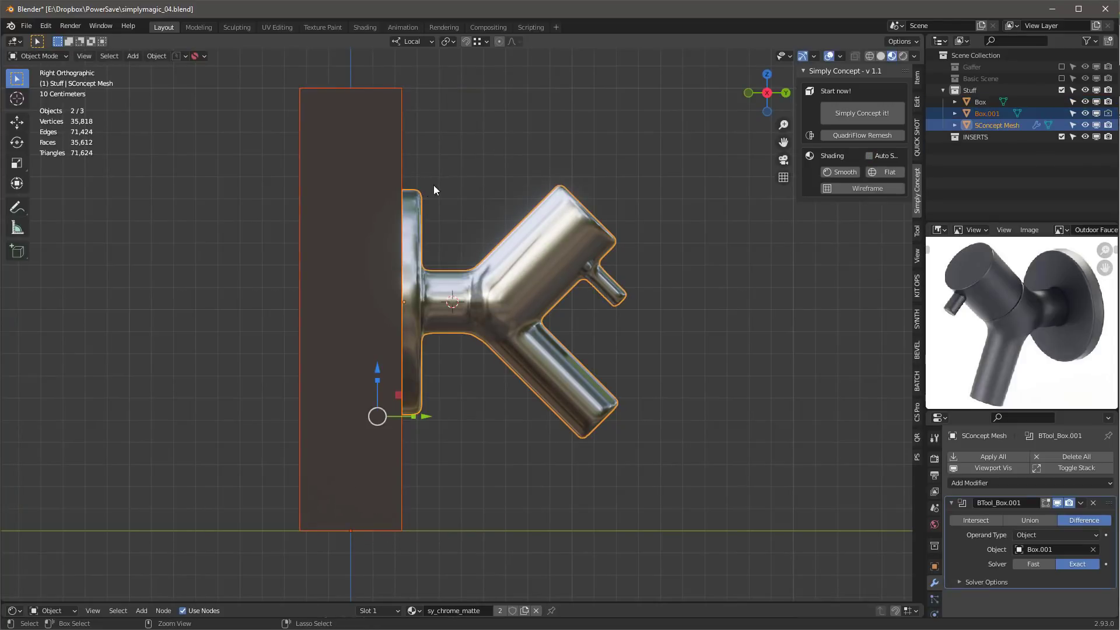
pyautogui.click(376, 168)
pyautogui.press('h')
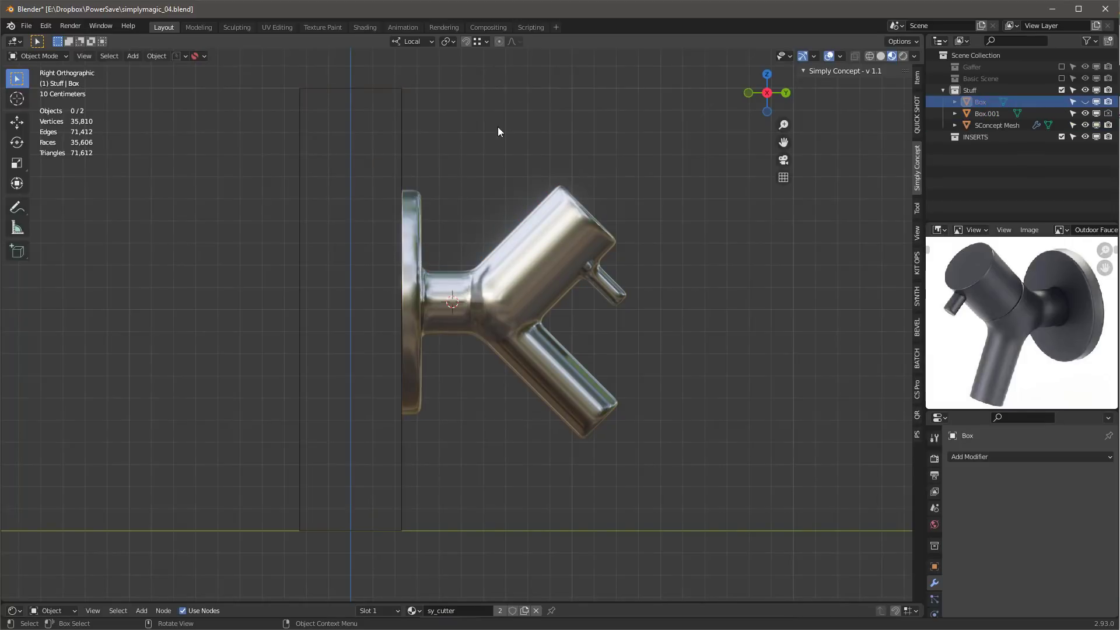
# Step: Shade the faucet mesh smooth with Auto Smooth enabled
pyautogui.moveTo(498, 127); pyautogui.dragTo(532, 223, button='middle')
pyautogui.click(576, 240)
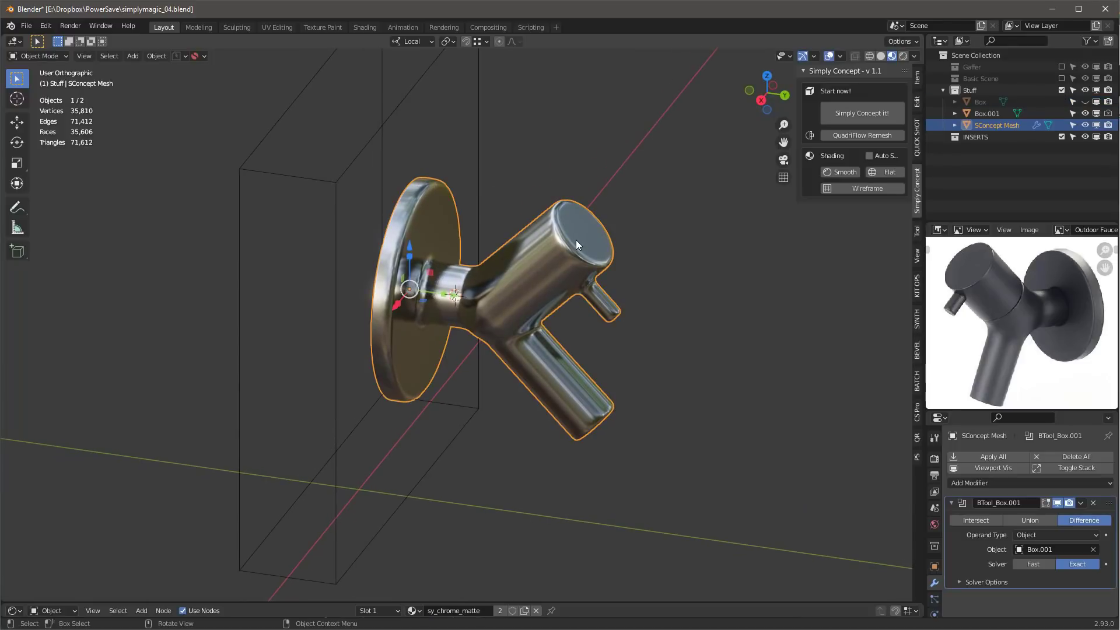
pyautogui.rightClick(576, 239)
pyautogui.click(601, 255)
# Step: Add a 2 m cube at the 3D cursor and show the side view of the scene in wireframe
pyautogui.press('KP_3')
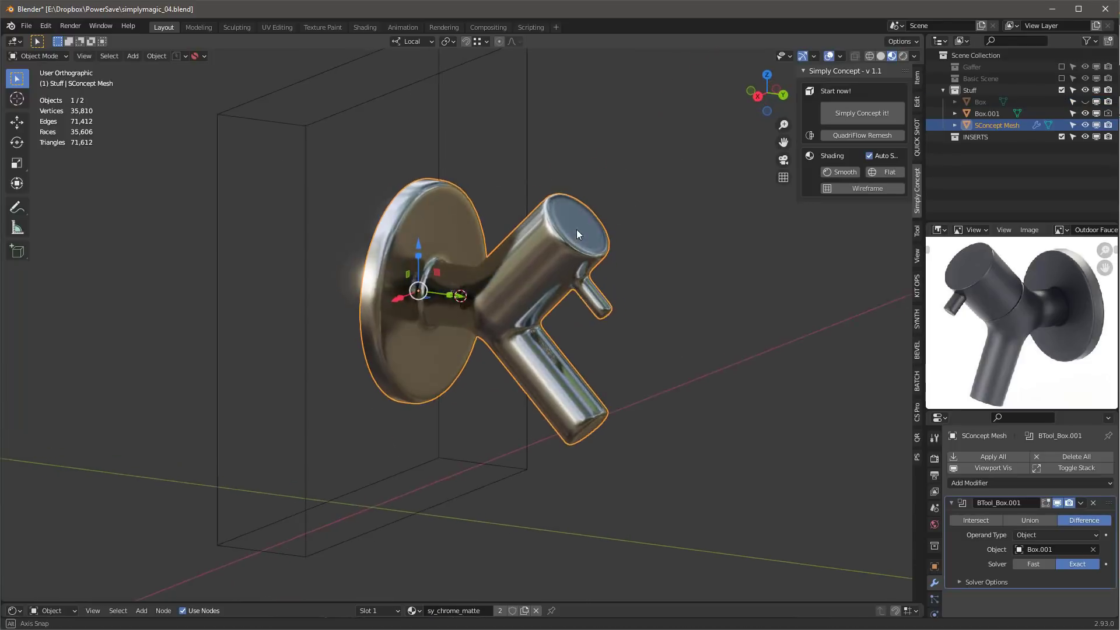
pyautogui.scroll(3, 566, 222)
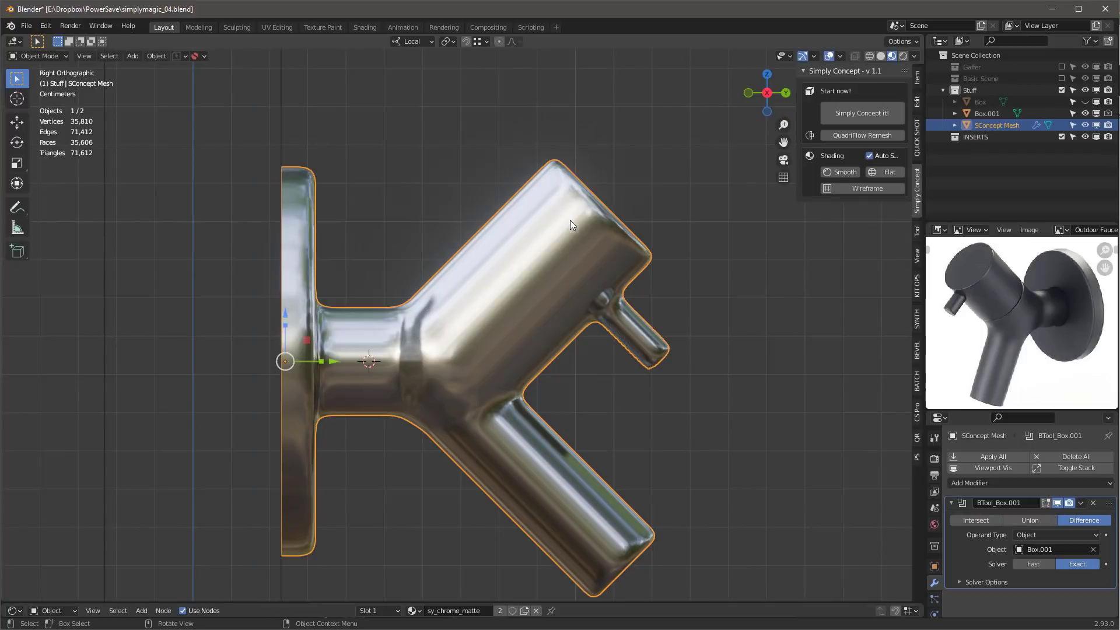
pyautogui.hotkey('shift', 'a')
pyautogui.moveTo(575, 222)
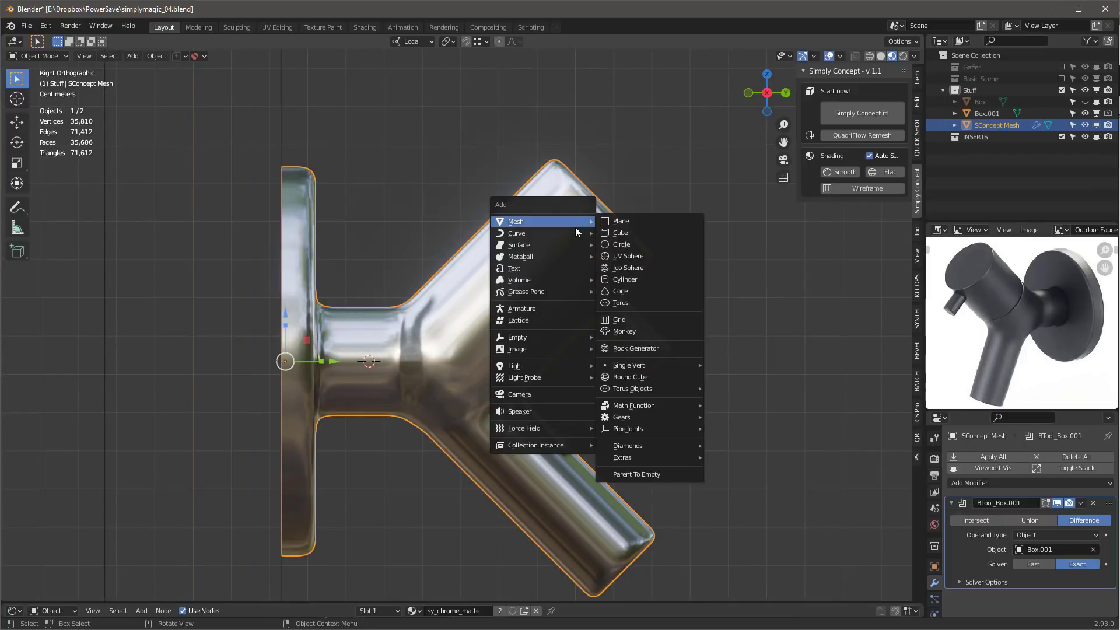
pyautogui.click(660, 232)
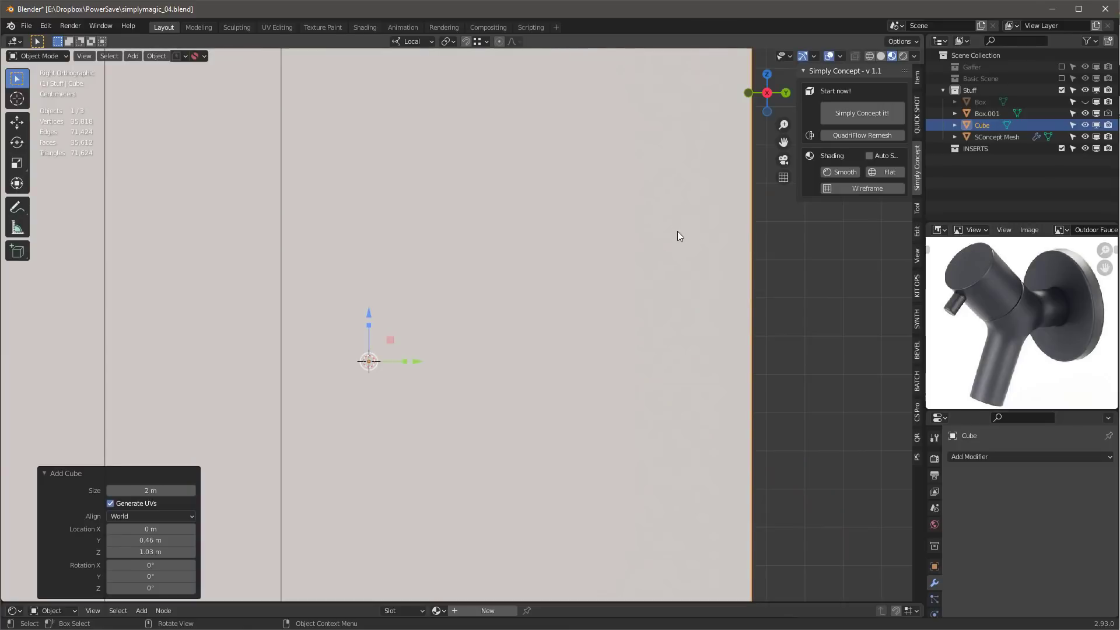
pyautogui.hotkey('alt', 'z')
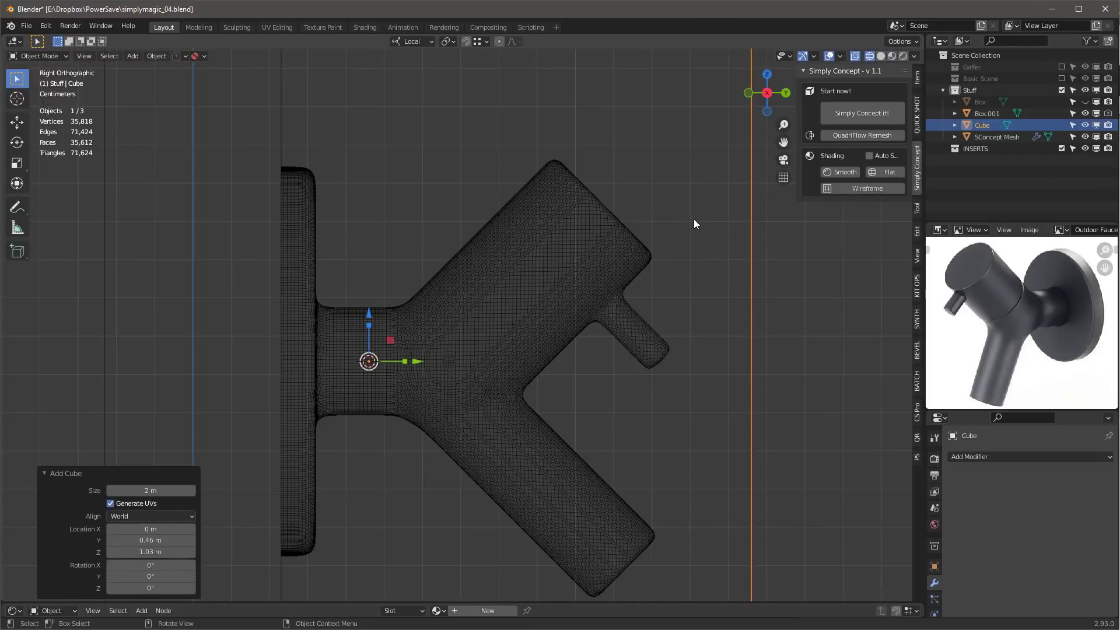
# Step: Scale the cube to about 0.358, flatten it along local Y by a factor of 0.054, and rotate it -45° in the side view
pyautogui.press('s')
pyautogui.press('Return')
pyautogui.press('s')
pyautogui.press('y')
pyautogui.press('y')
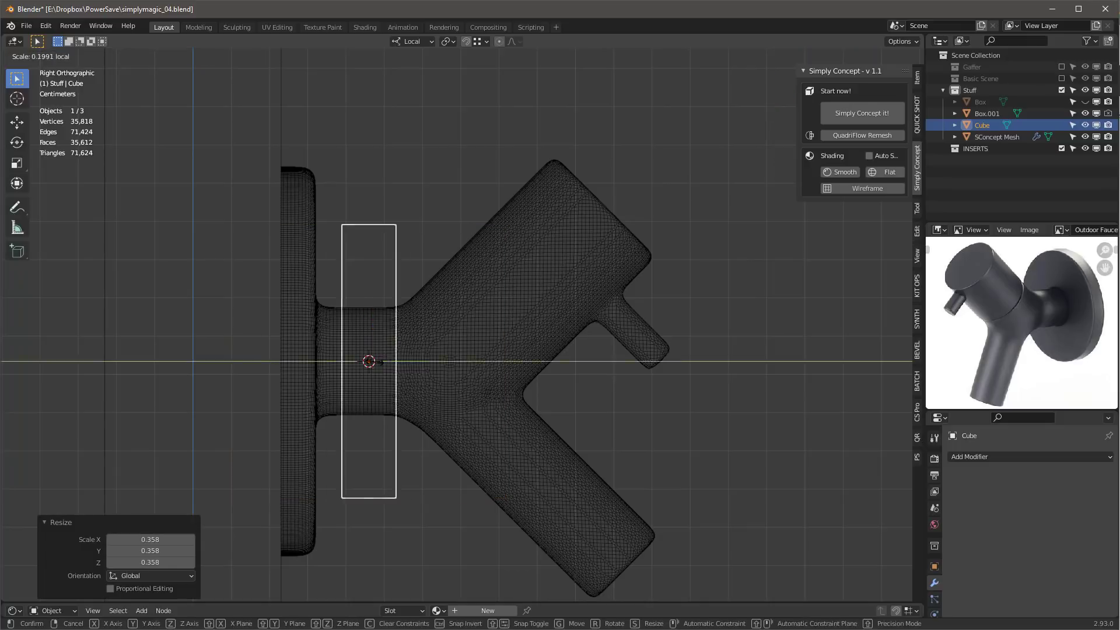
pyautogui.press('Return')
pyautogui.press('r')
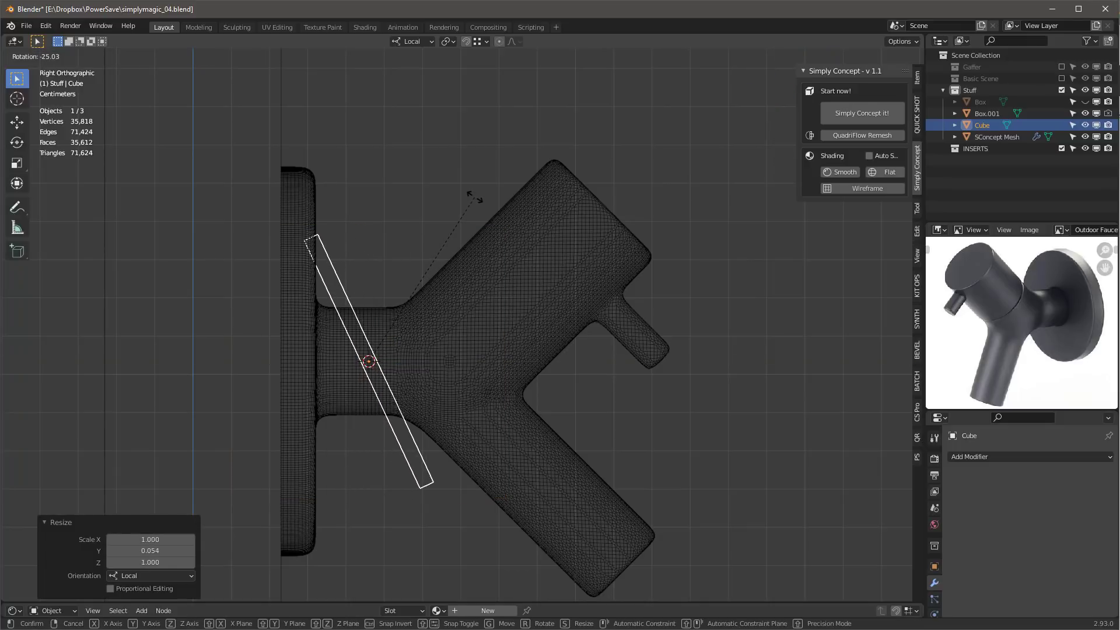
pyautogui.click(413, 183)
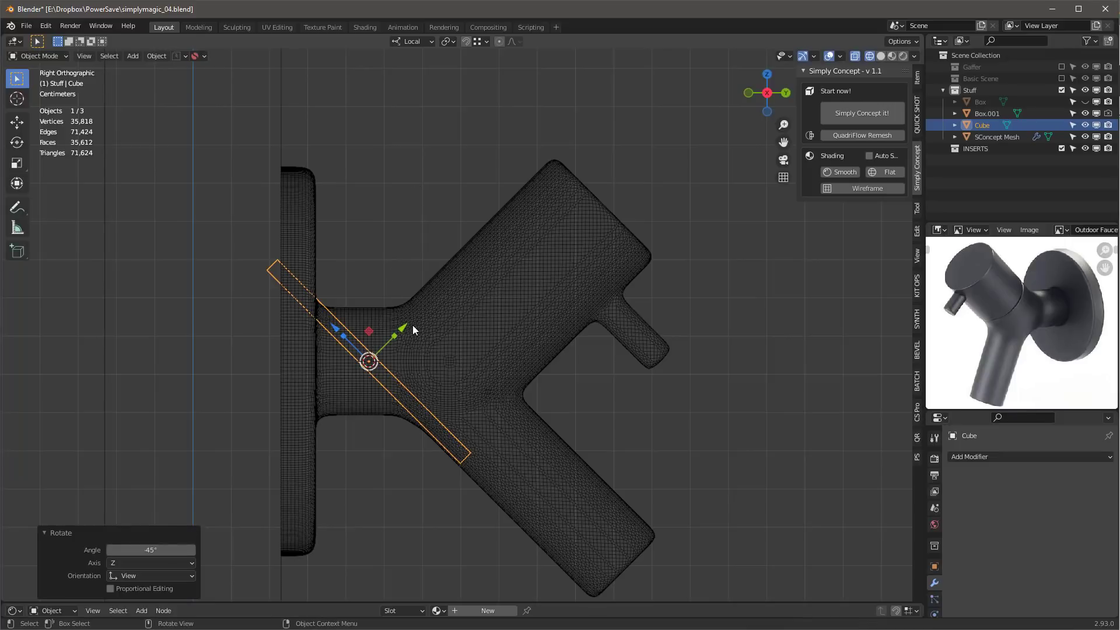
# Step: Move the slab across the lower part of the faucet head and thin it along local Y by a factor of about 0.224
pyautogui.press('g')
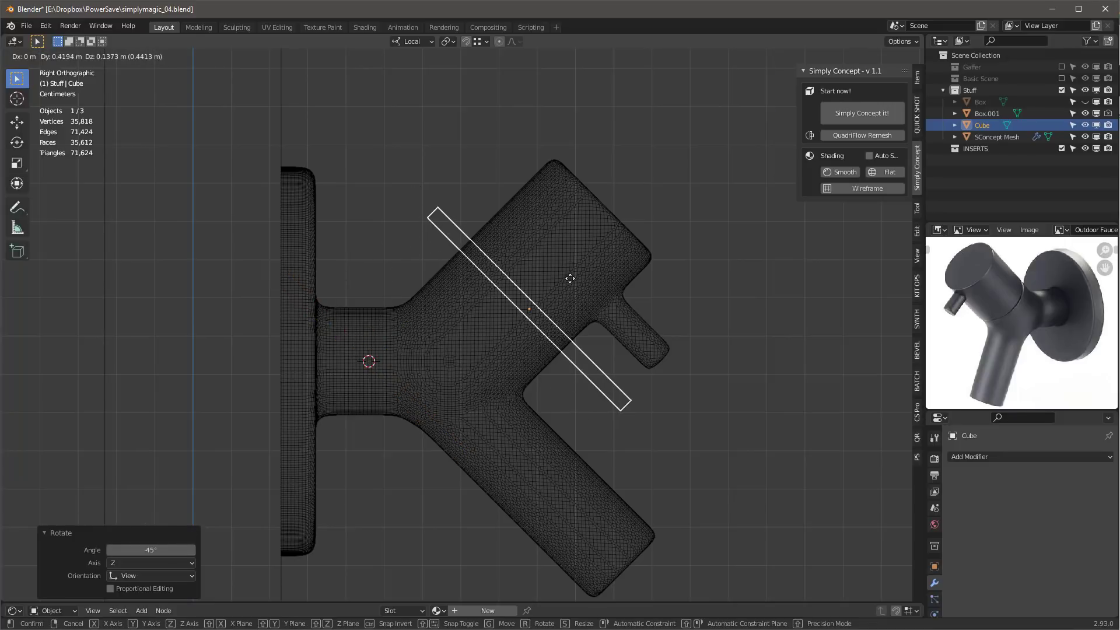
pyautogui.press('y')
pyautogui.click(528, 308)
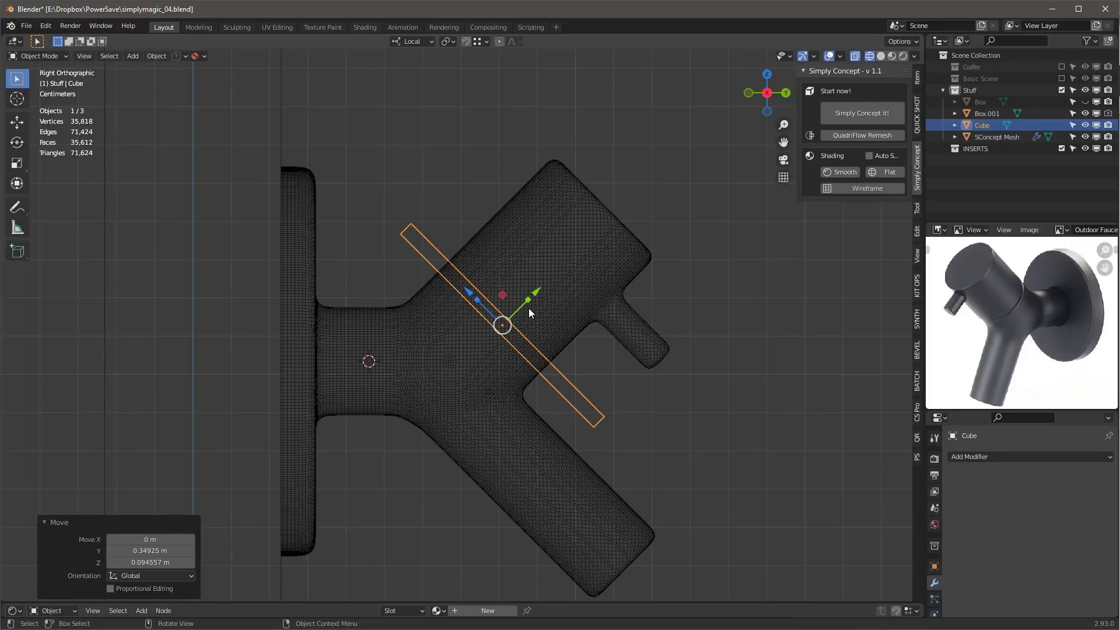
pyautogui.press('s')
pyautogui.press('y')
pyautogui.click(516, 310)
pyautogui.scroll(1, 570, 234)
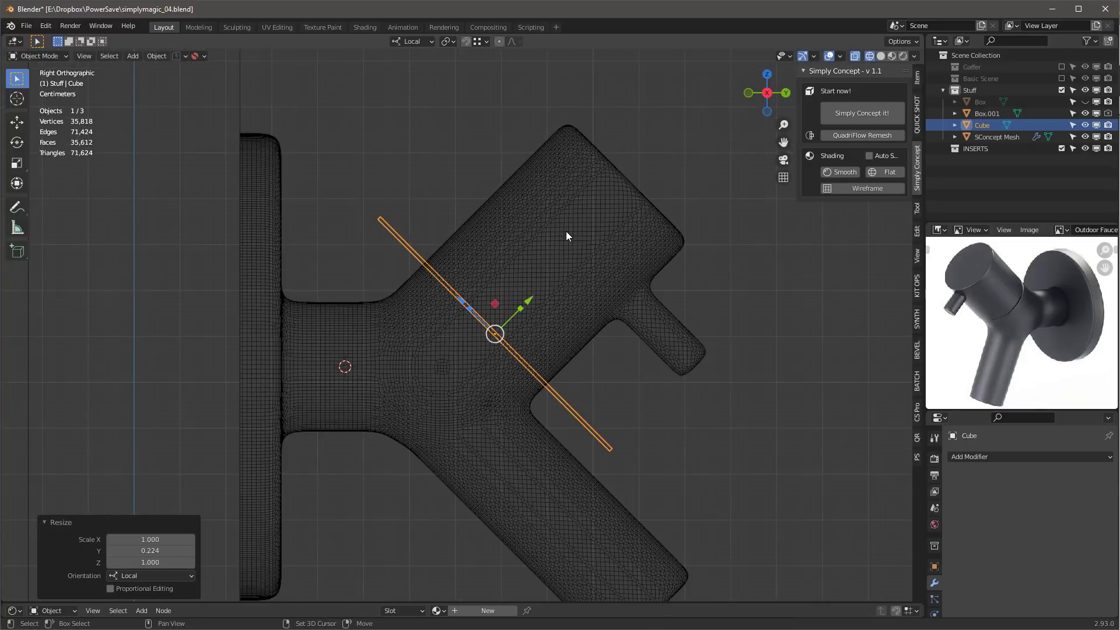
# Step: Subtract the thin slab from the faucet mesh with a Boolean Difference and show the scene in Material Preview
pyautogui.keyDown('shift'); pyautogui.click(566, 231); pyautogui.keyUp('shift')
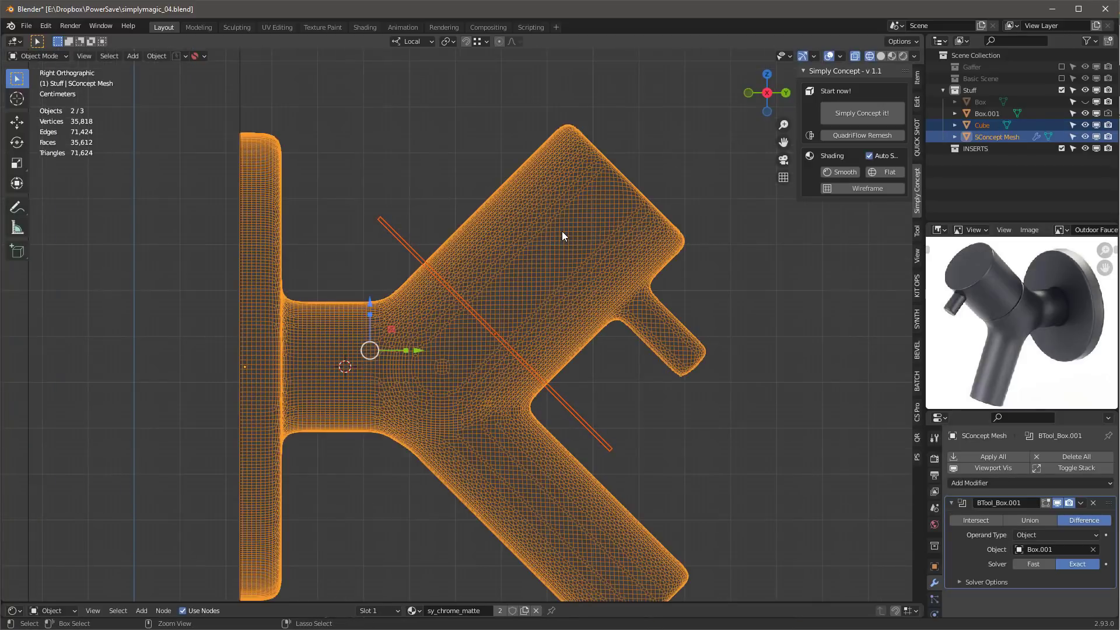
pyautogui.hotkey('ctrl', '-')
pyautogui.hotkey('shift', 'z')
pyautogui.moveTo(562, 231)
pyautogui.mouseDown(button='middle')
pyautogui.moveTo(684, 267)
pyautogui.moveTo(572, 250)
pyautogui.moveTo(362, 254)
pyautogui.moveTo(580, 268)
pyautogui.moveTo(662, 408)
pyautogui.moveTo(695, 380)
pyautogui.moveTo(694, 341)
pyautogui.mouseUp(button='middle')
pyautogui.press('z')
pyautogui.click(604, 390)
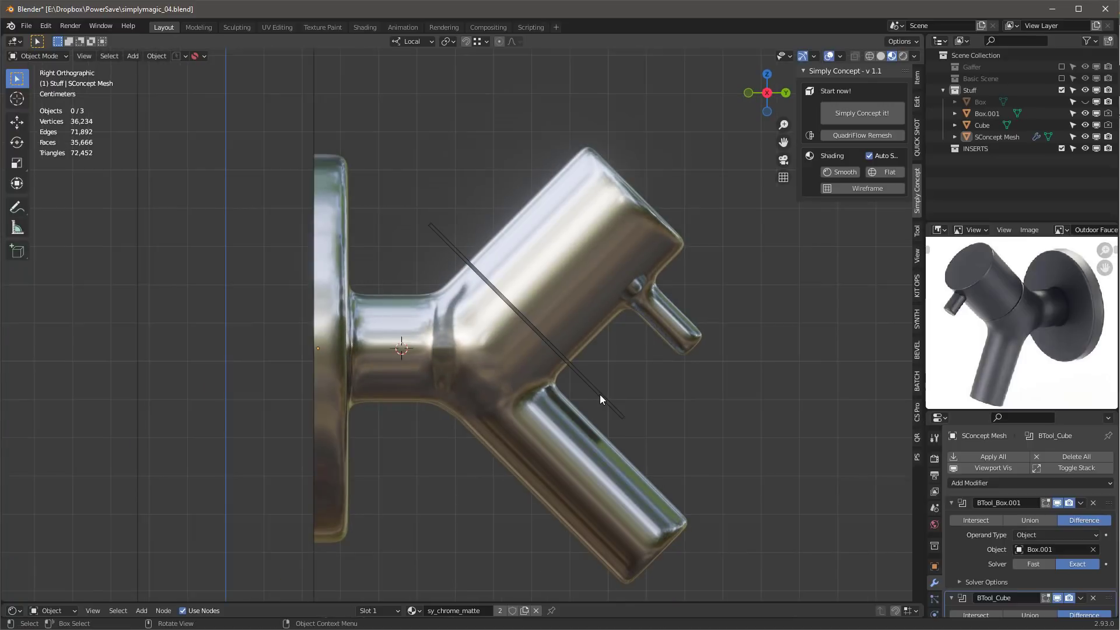
# Step: Duplicate the slab cutter beside the small handle pin and thicken the copy along local Y by a factor of about 26
pyautogui.click(600, 398)
pyautogui.press('shift')
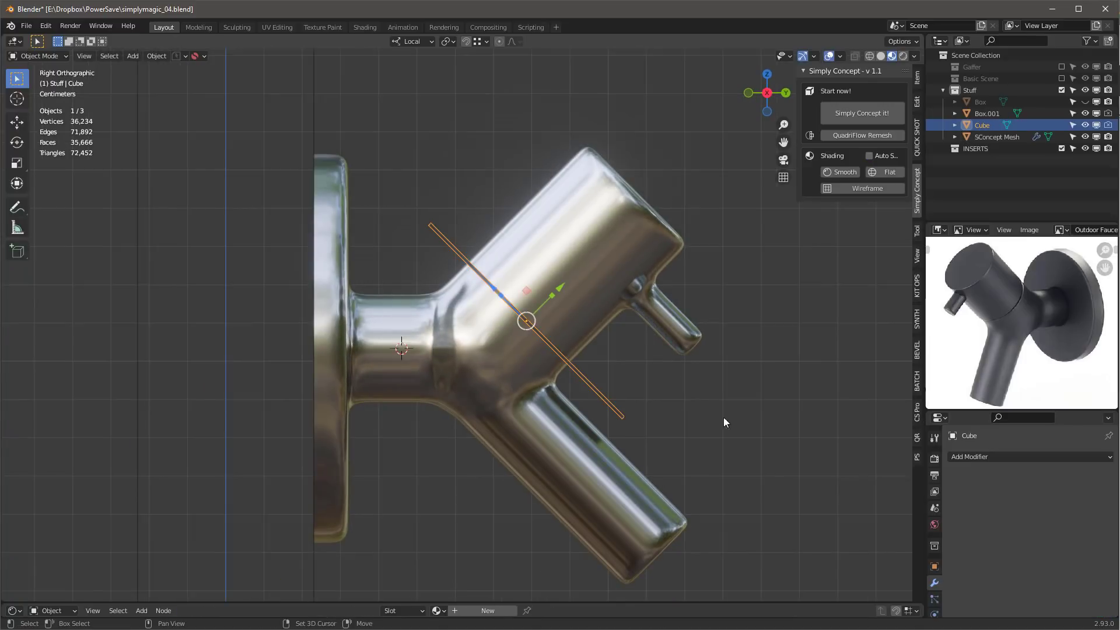
pyautogui.hotkey('shift', 'd')
pyautogui.press('Return')
pyautogui.press('s')
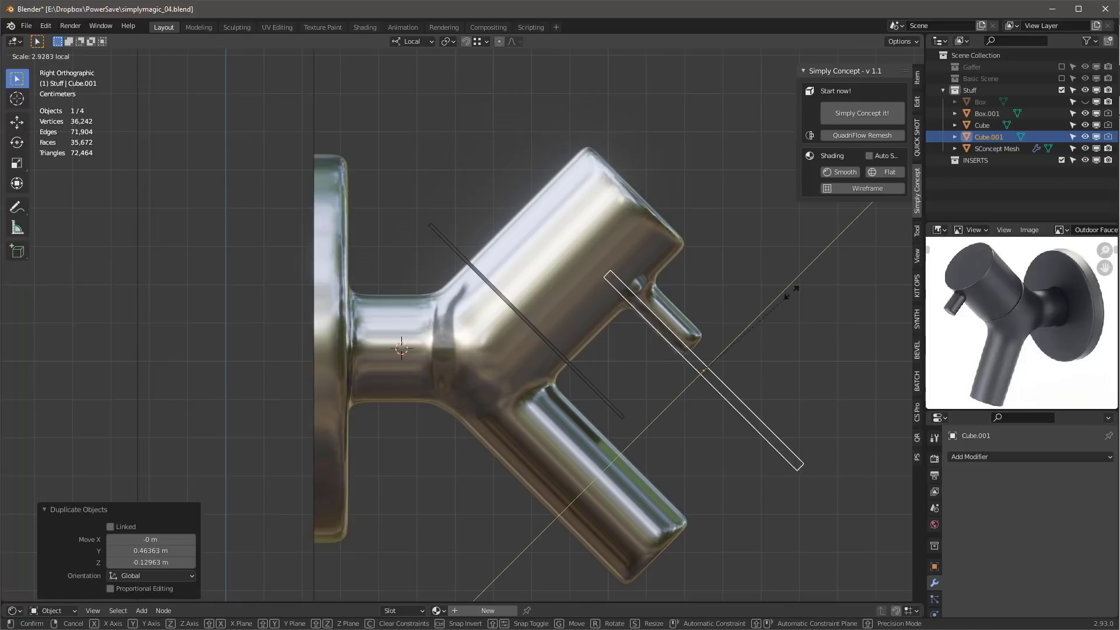
pyautogui.press('Return')
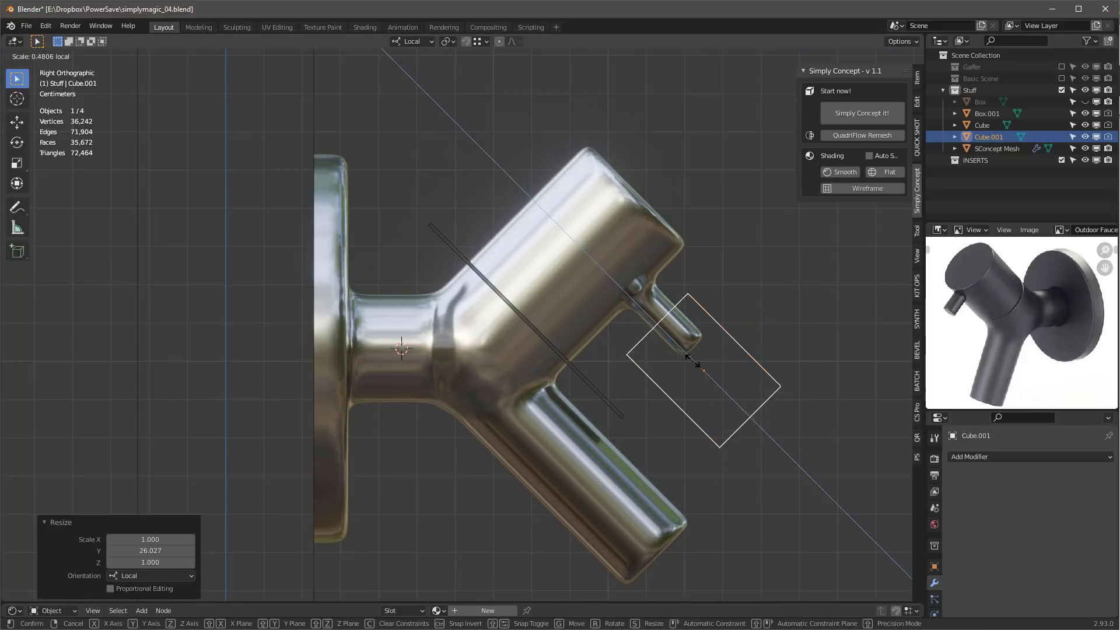
# Step: Shorten the block along local Z so it overlaps the handle pin's tip, and subtract it from the faucet with a Boolean Difference
pyautogui.press('s')
pyautogui.press('z')
pyautogui.press('z')
pyautogui.click(698, 365)
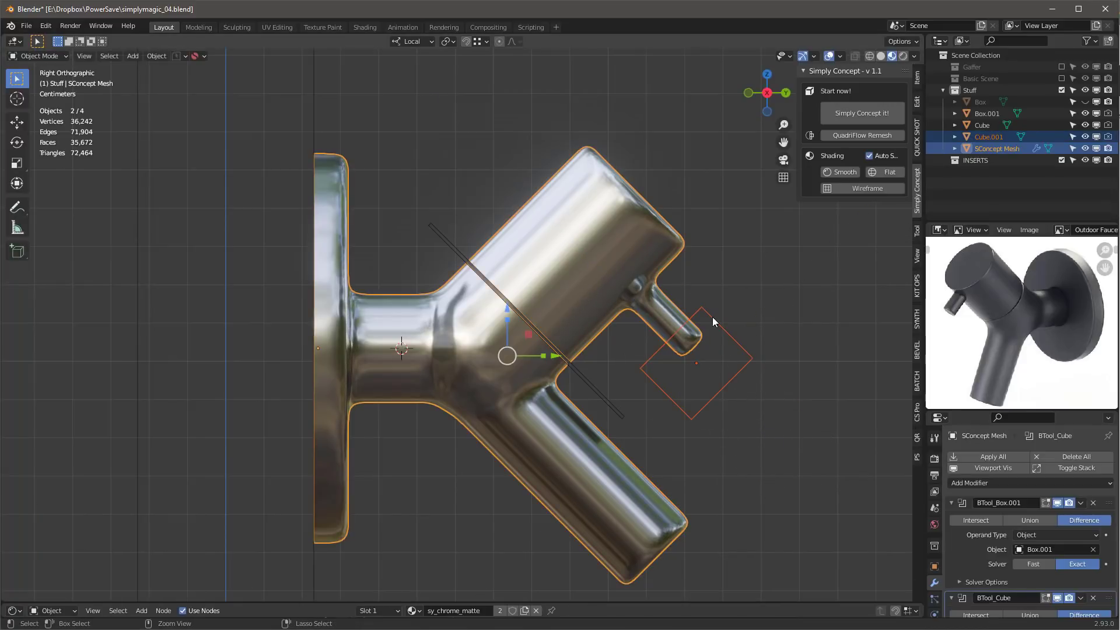
pyautogui.press('shift')
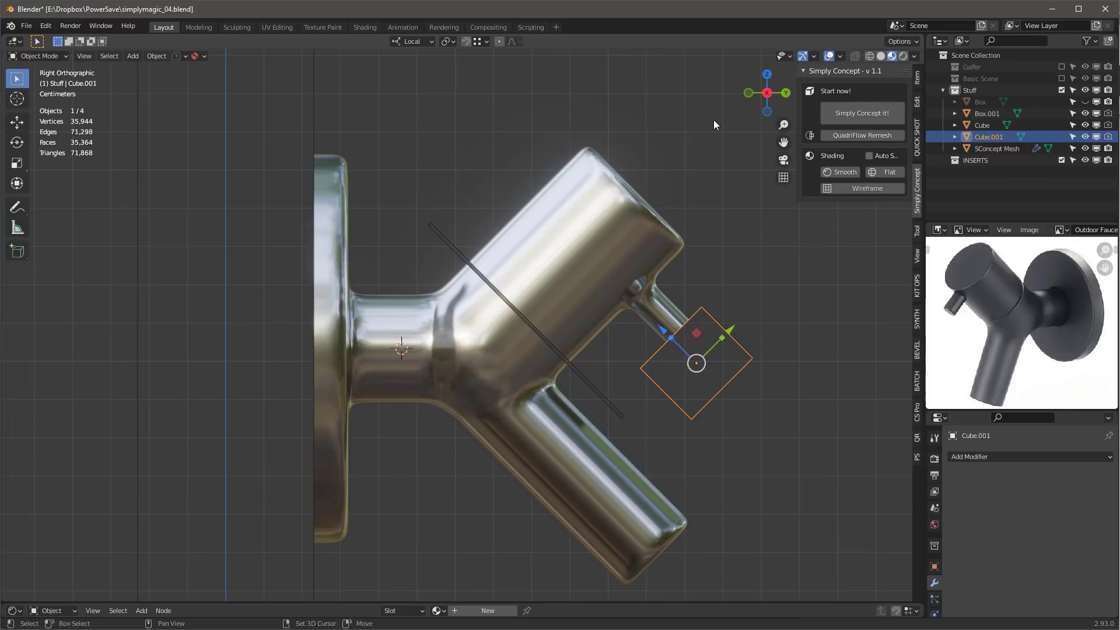
# Step: Duplicate the block to the faucet head's end, widen it along local Z by 2.364, and place another copy near the spout's end
pyautogui.hotkey('shift', 'd')
pyautogui.click(710, 163)
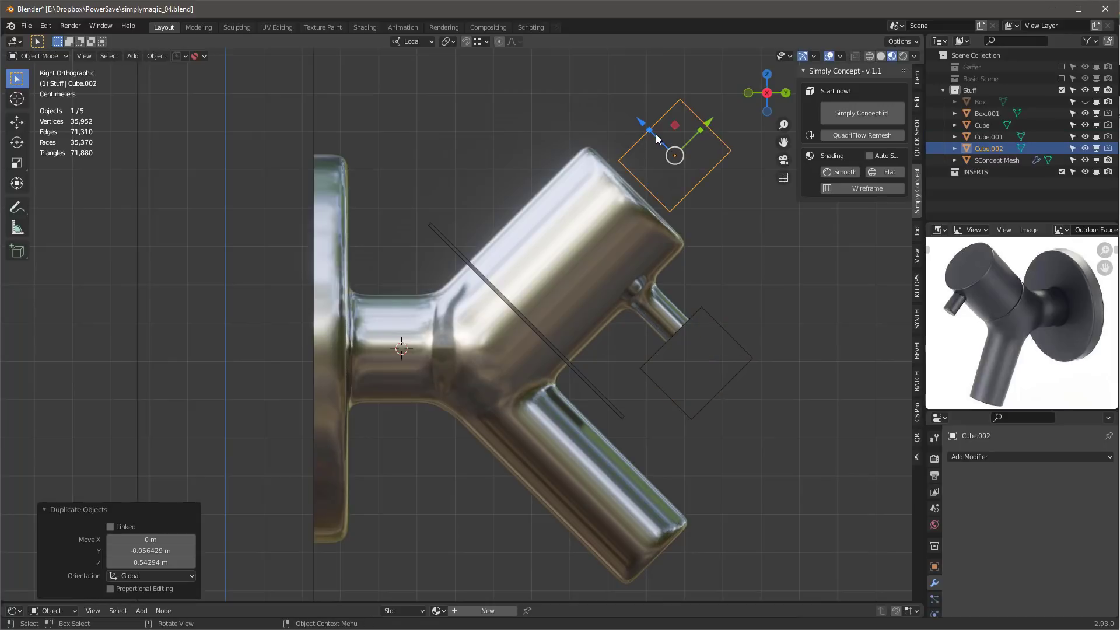
pyautogui.press('s')
pyautogui.press('z')
pyautogui.press('z')
pyautogui.click(642, 128)
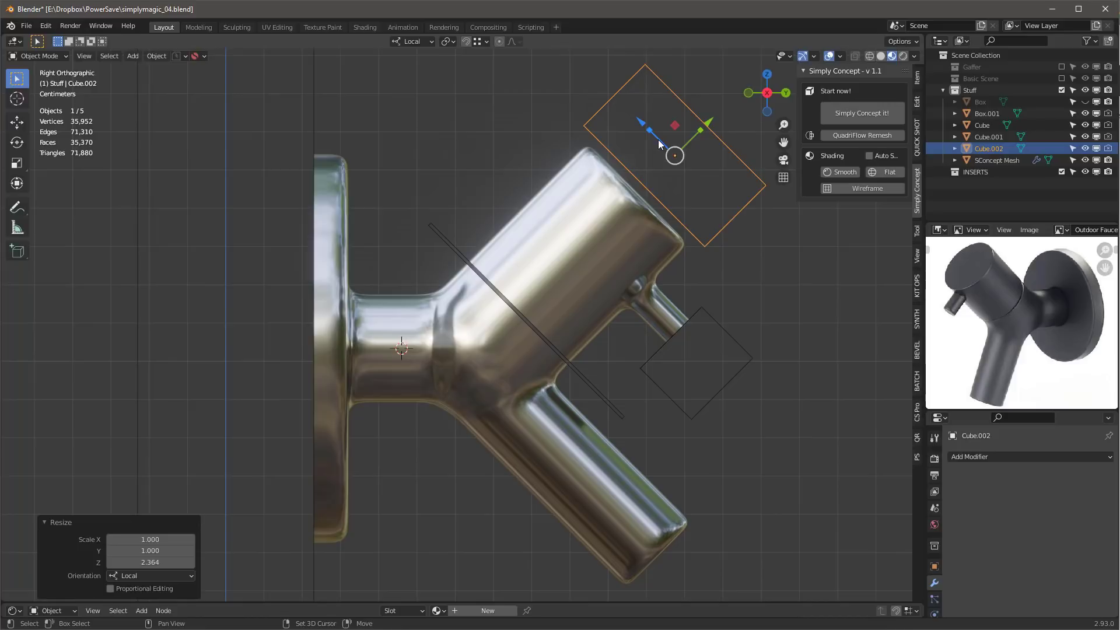
pyautogui.hotkey('shift', 'd')
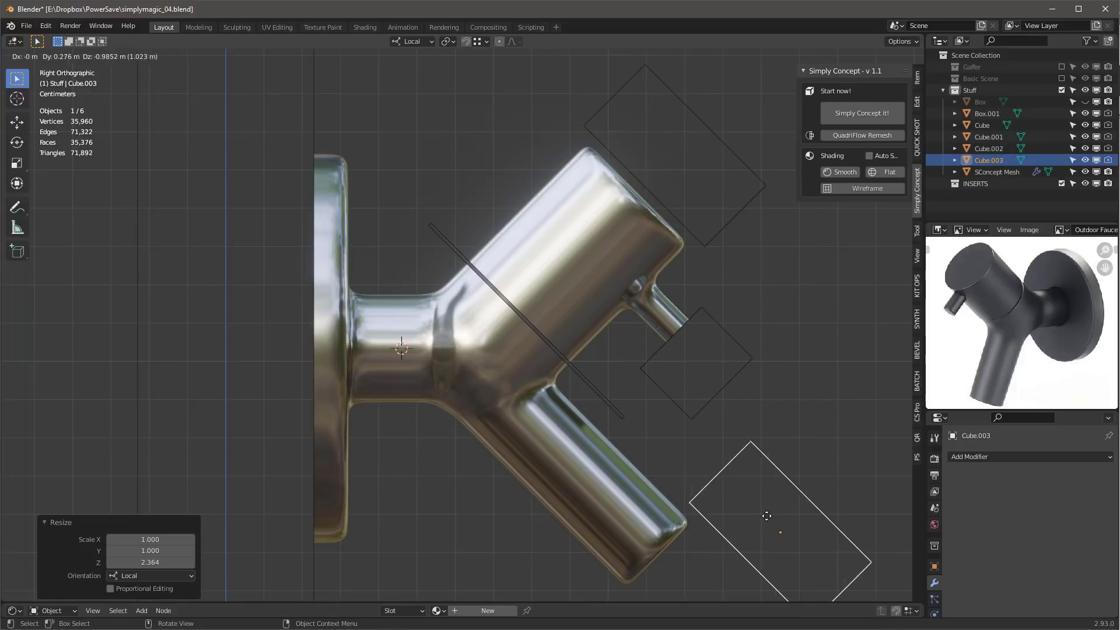
pyautogui.click(769, 516)
# Step: Shift the head's block about -0.052 m along local Y into the head's end and subtract it from the faucet with a Boolean Difference
pyautogui.click(710, 202)
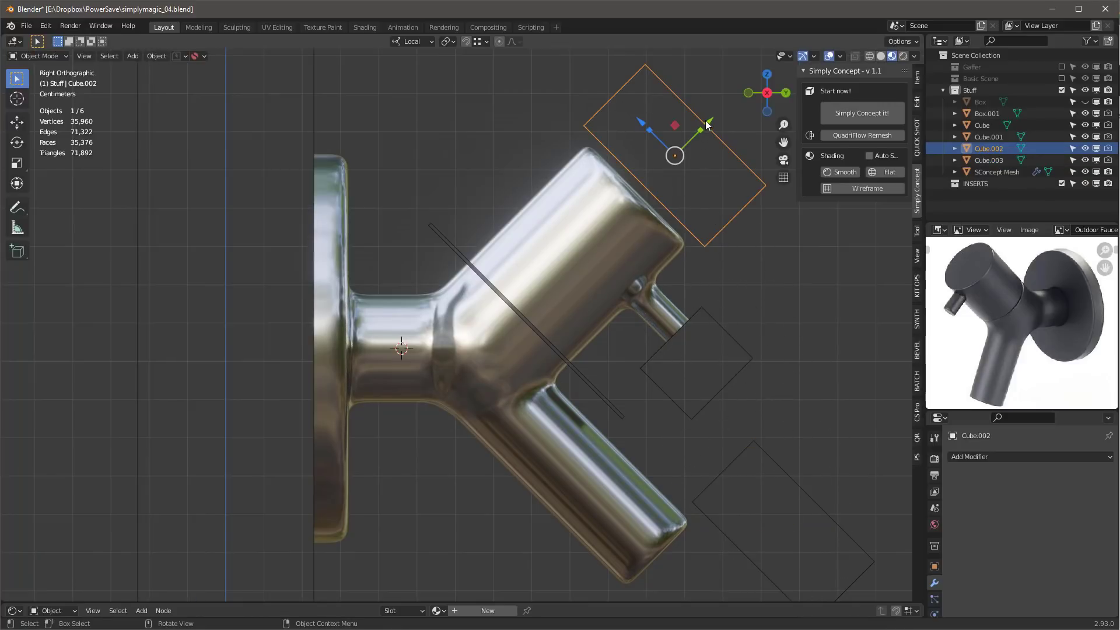
pyautogui.moveTo(706, 125); pyautogui.dragTo(696, 148)
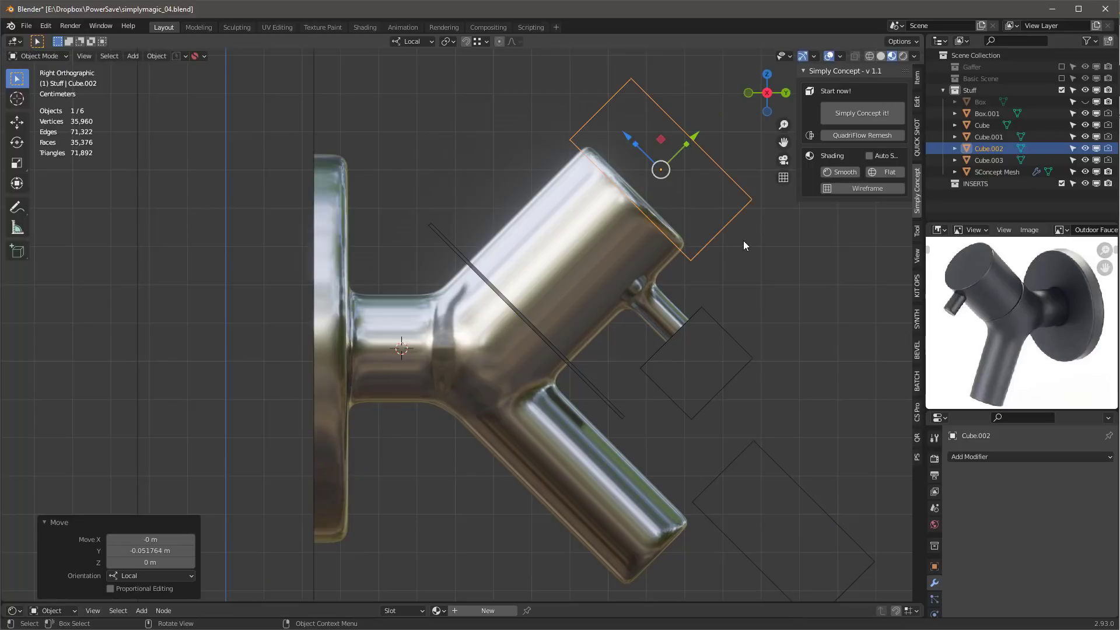
pyautogui.keyDown('shift'); pyautogui.click(607, 233); pyautogui.keyUp('shift')
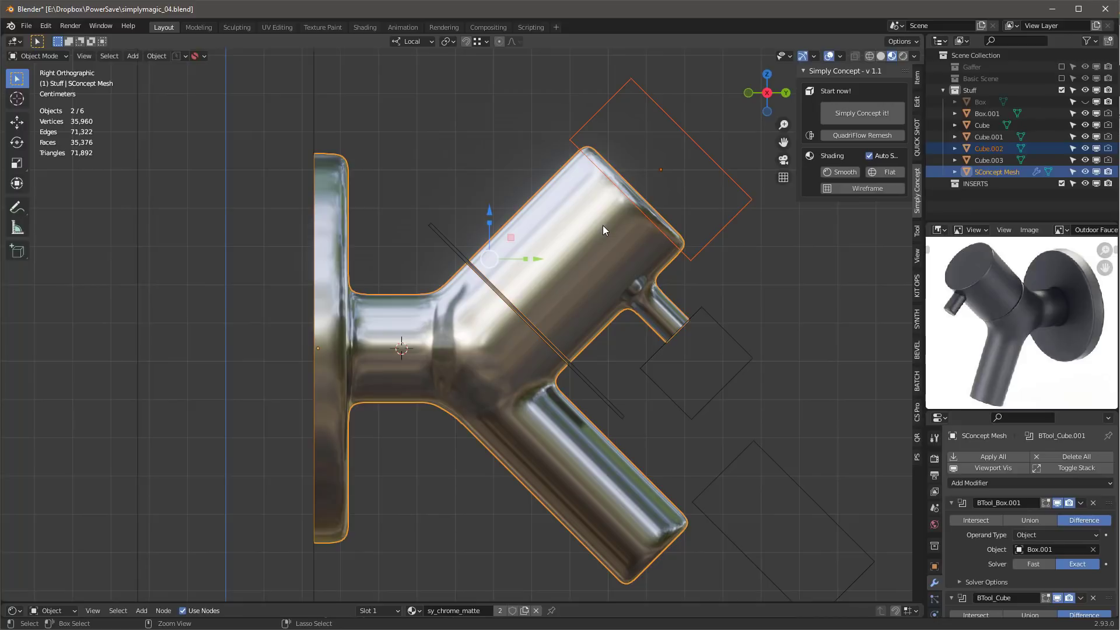
pyautogui.scroll(-2, 603, 224)
# Step: Scale the spout's block along local Y by 1.653, move it over the spout's tip, and subtract it from the faucet
pyautogui.click(751, 417)
pyautogui.press('s')
pyautogui.press('y')
pyautogui.click(775, 400)
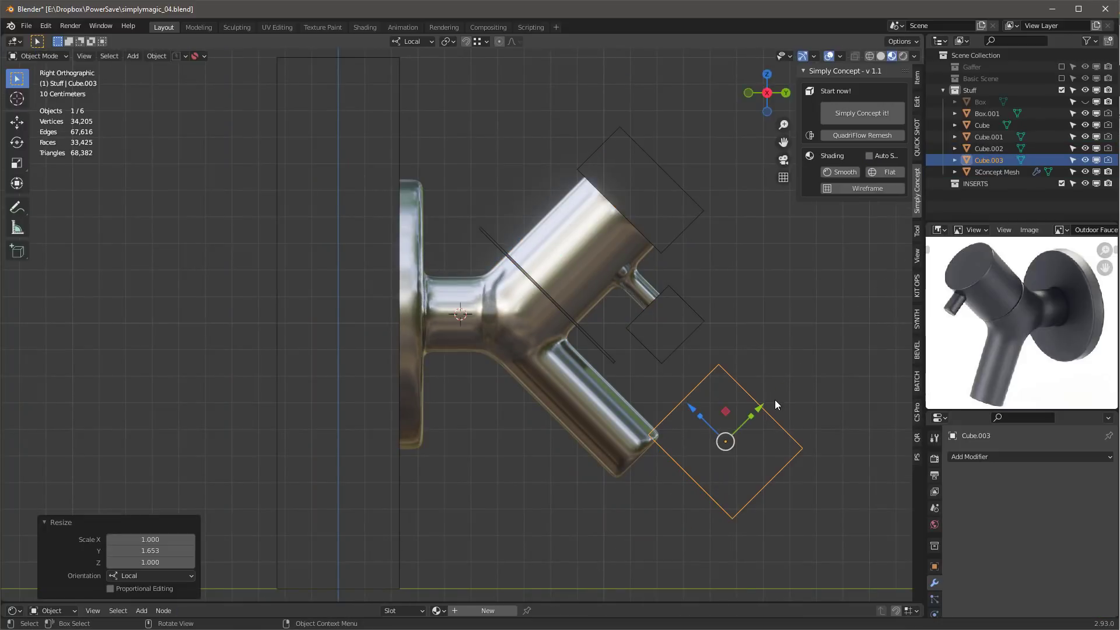
pyautogui.press('g')
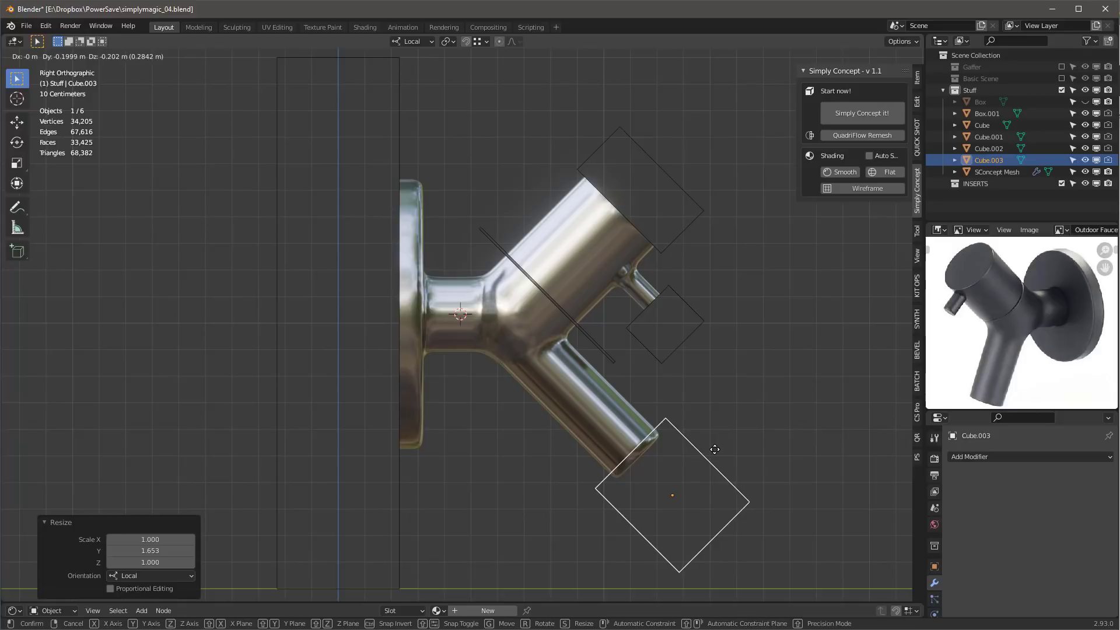
pyautogui.click(714, 449)
pyautogui.keyDown('shift'); pyautogui.click(566, 403); pyautogui.keyUp('shift')
# Step: Save the file as simplymagic_05.blend and apply all Boolean modifiers on the faucet mesh
pyautogui.moveTo(566, 404); pyautogui.dragTo(752, 403, button='middle')
pyautogui.hotkey('ctrl', 's')
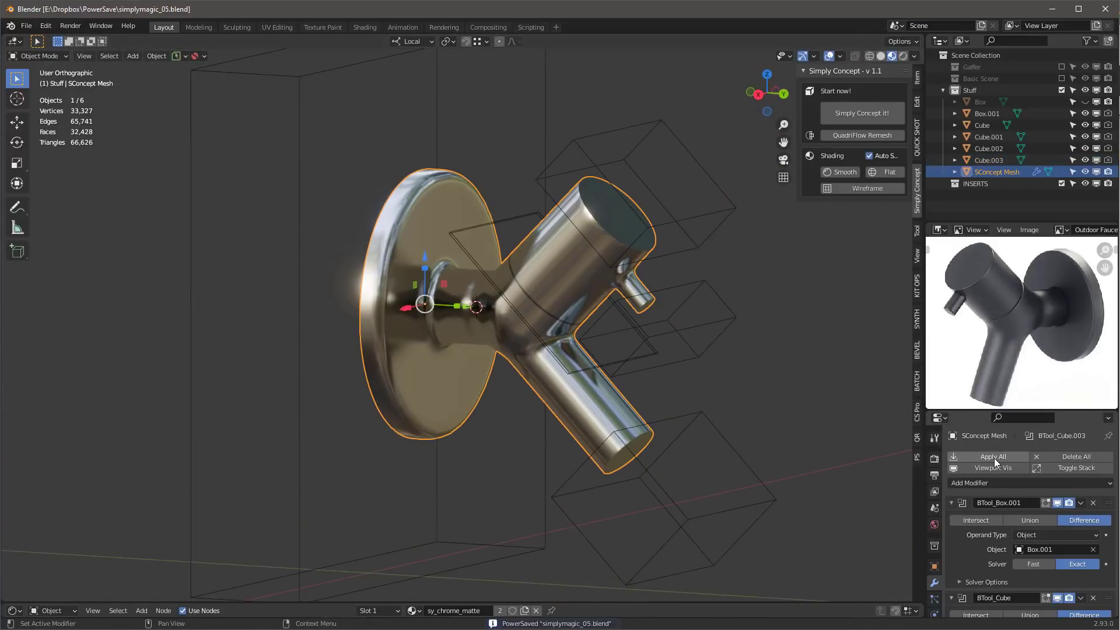
pyautogui.click(994, 457)
pyautogui.scroll(2, 601, 238)
# Step: Extrude the end face of the faucet head about 0.012 m and scale it to 0.922 to form a chamfer
pyautogui.press('Tab')
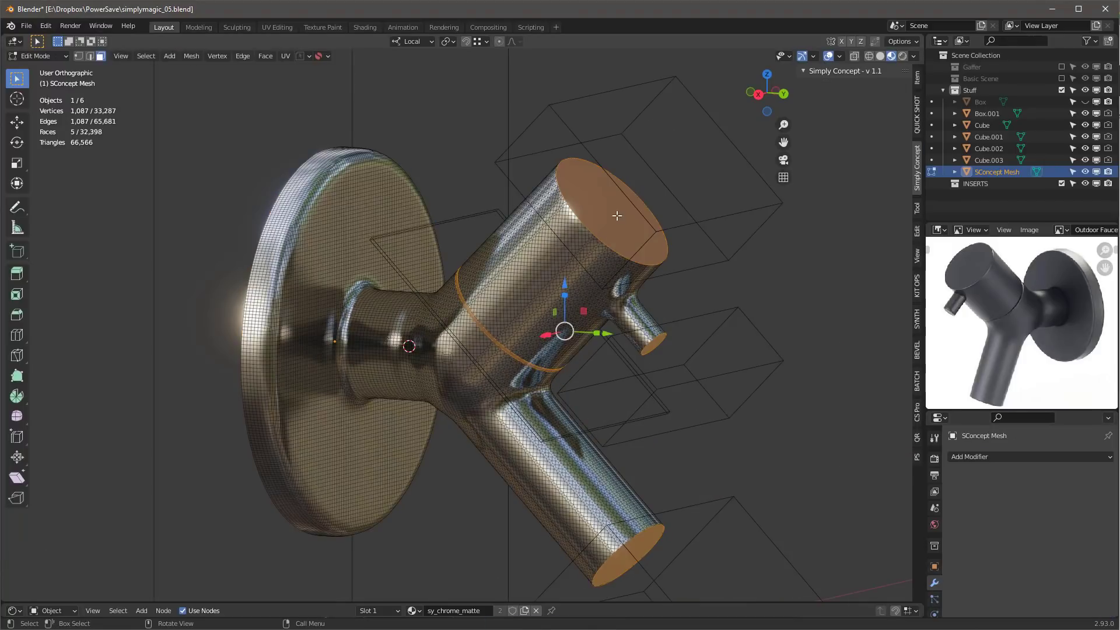
pyautogui.moveTo(610, 233); pyautogui.dragTo(632, 214, button='middle')
pyautogui.click(620, 207)
pyautogui.scroll(4, 589, 232)
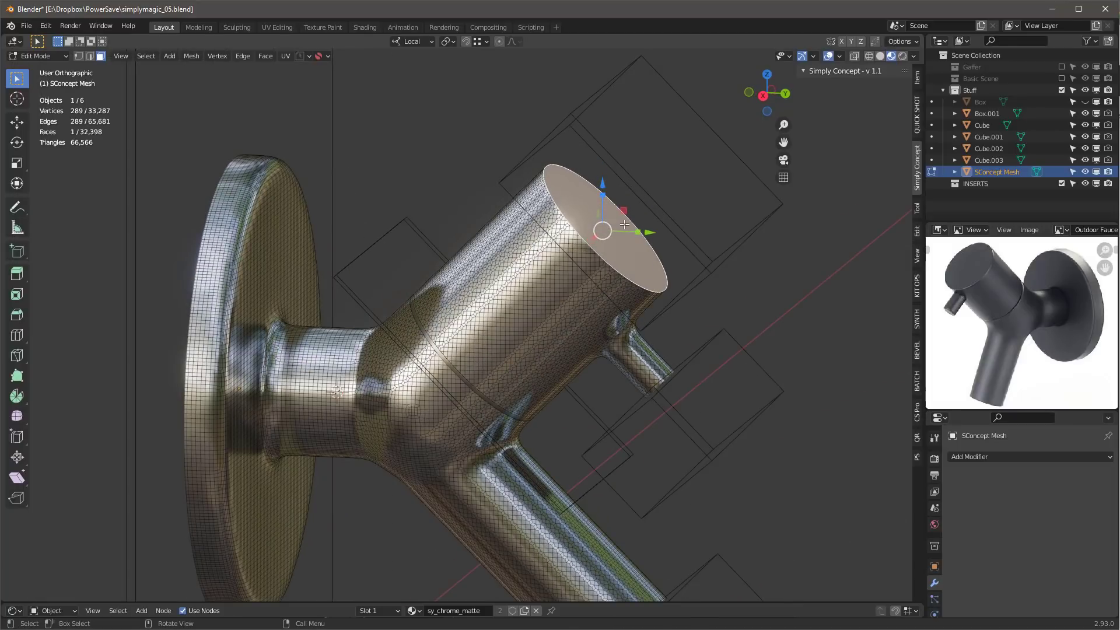
pyautogui.press('e')
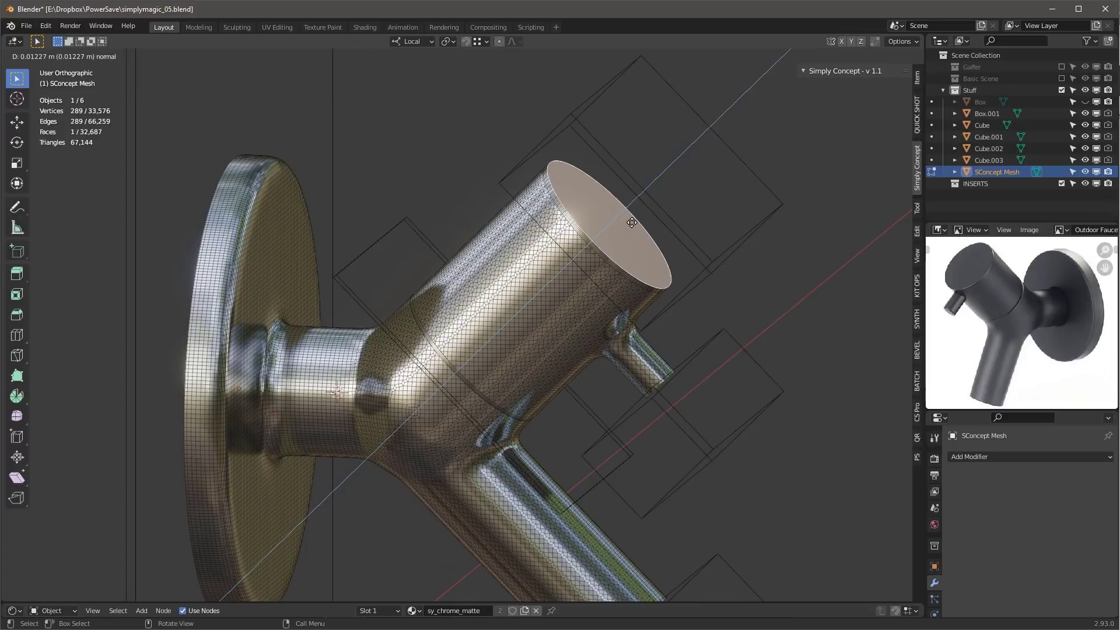
pyautogui.click(632, 223)
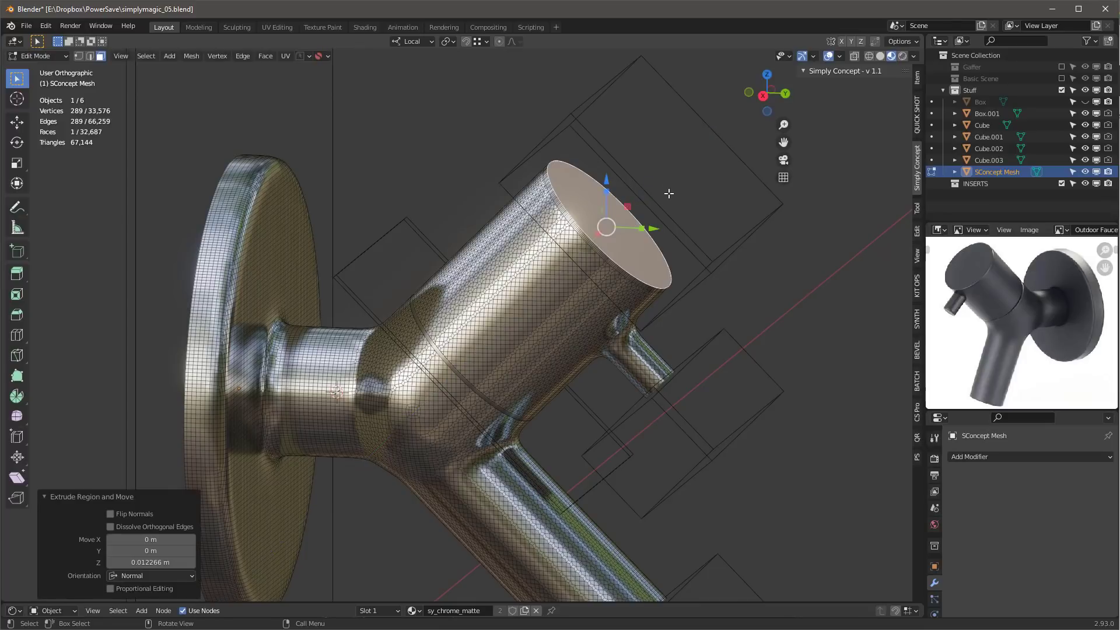
pyautogui.press('s')
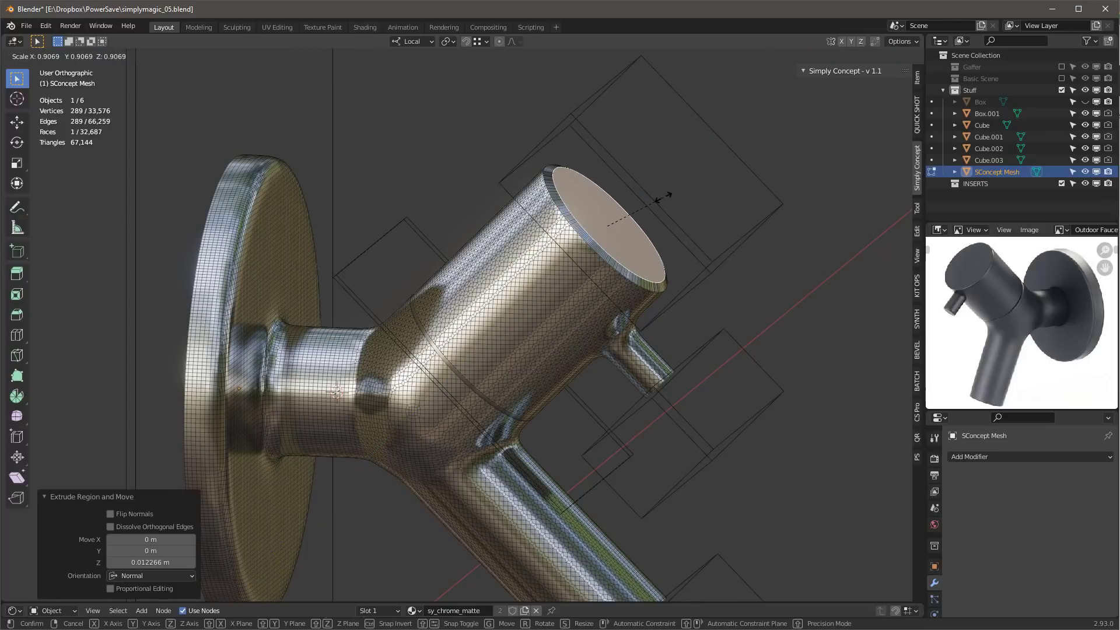
pyautogui.click(664, 198)
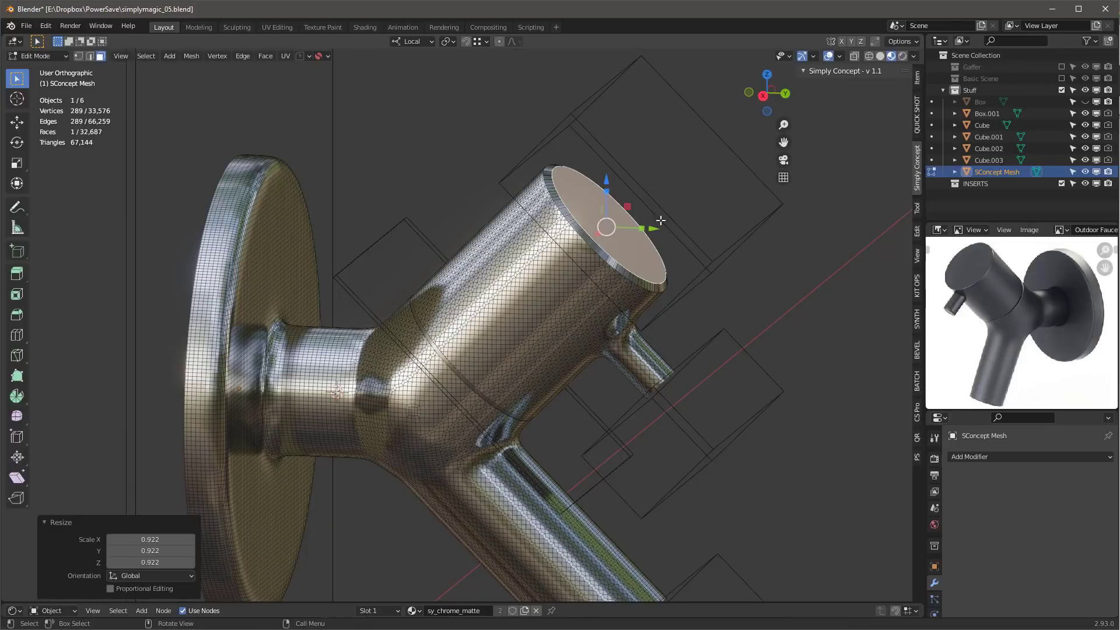
# Step: Extrude the handle pin's end face about 0.008 m and scale it to about 0.83 to form a chamfer
pyautogui.press('Tab')
pyautogui.scroll(-2, 667, 310)
pyautogui.scroll(4, 674, 362)
pyautogui.moveTo(674, 362); pyautogui.dragTo(653, 327, button='middle')
pyautogui.press('Tab')
pyautogui.scroll(4, 632, 320)
pyautogui.press('e')
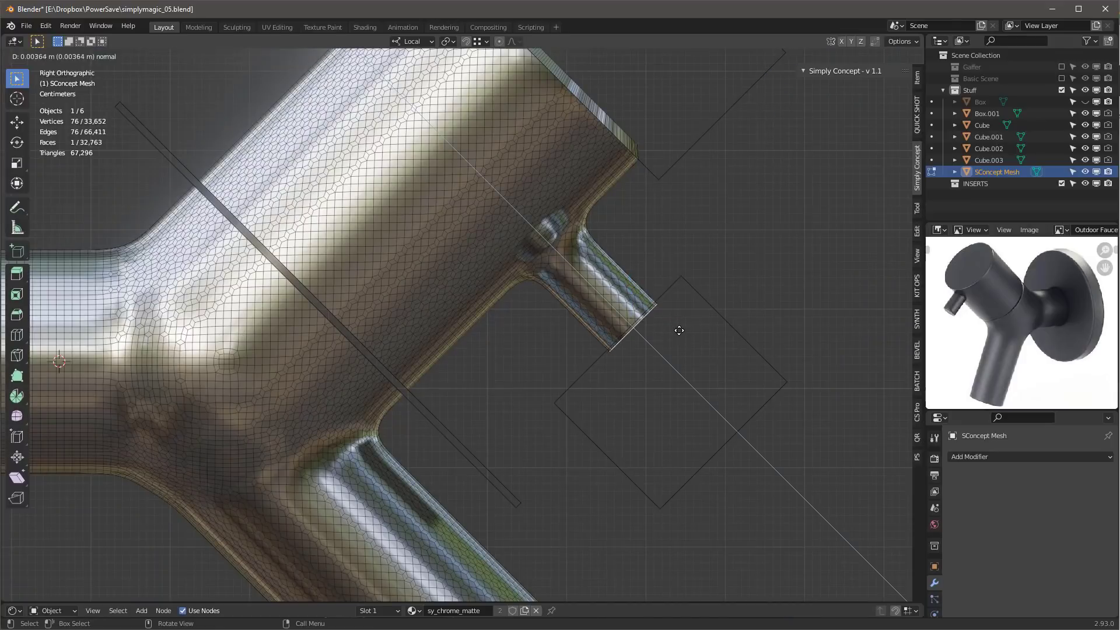
pyautogui.click(639, 320)
pyautogui.press('s')
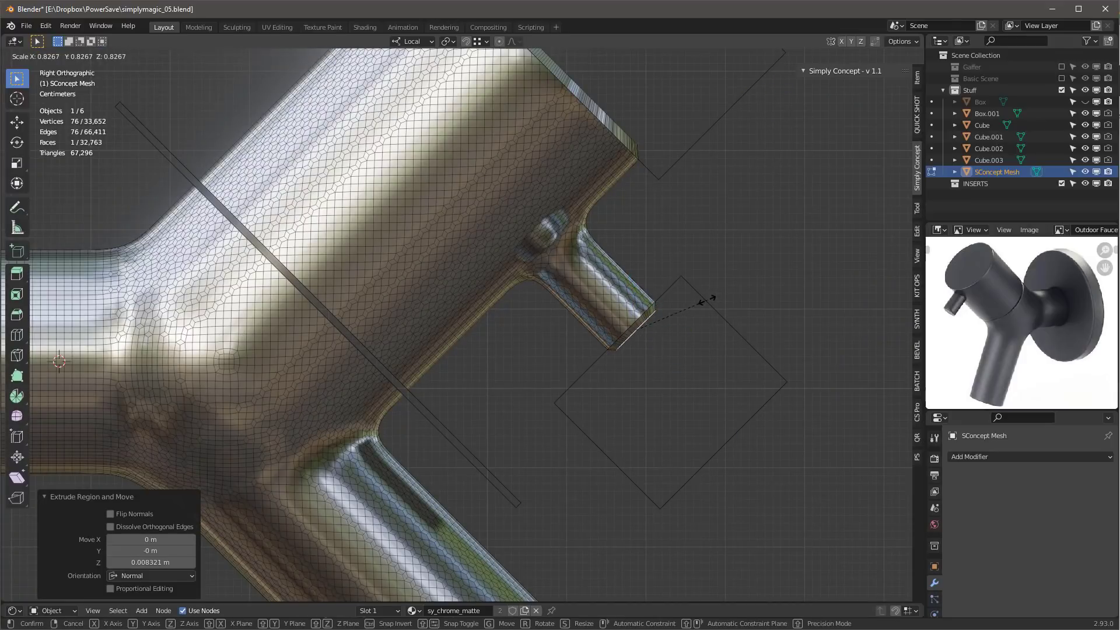
pyautogui.click(706, 301)
# Step: Inset the spout's end face by about 0.016 m
pyautogui.scroll(-5, 705, 301)
pyautogui.moveTo(693, 471); pyautogui.dragTo(649, 426, button='middle')
pyautogui.click(682, 427)
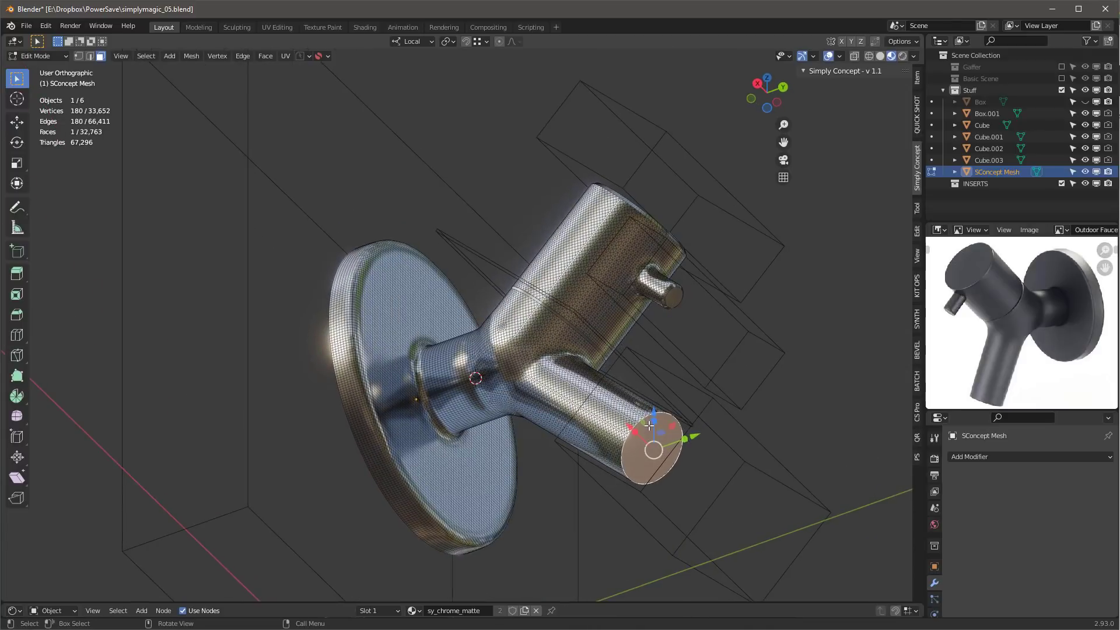
pyautogui.scroll(3, 650, 426)
pyautogui.press('i')
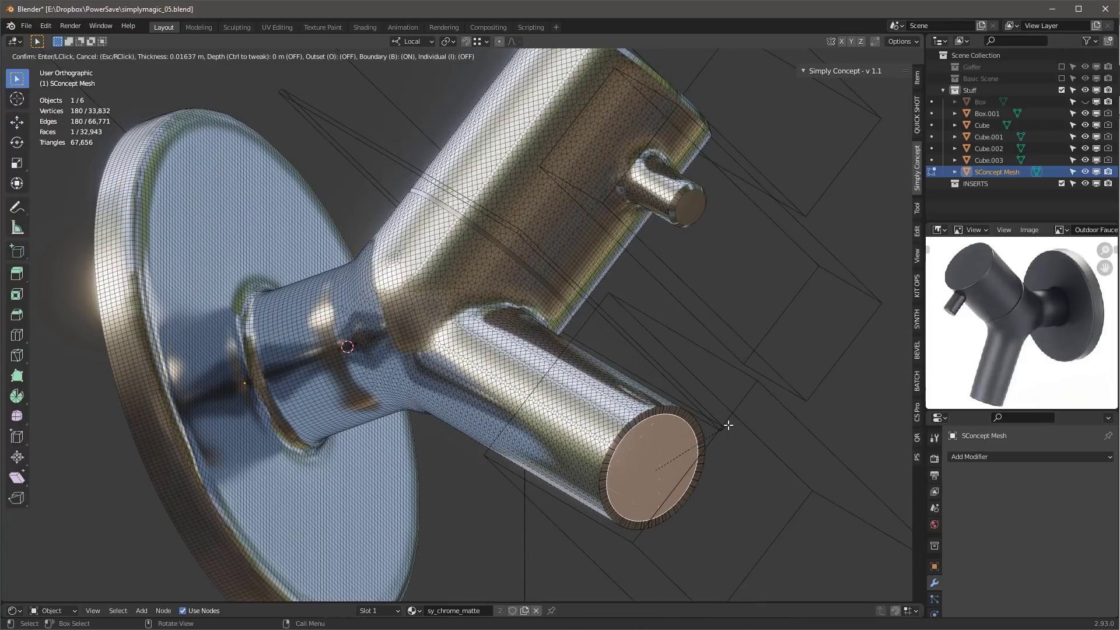
pyautogui.click(728, 426)
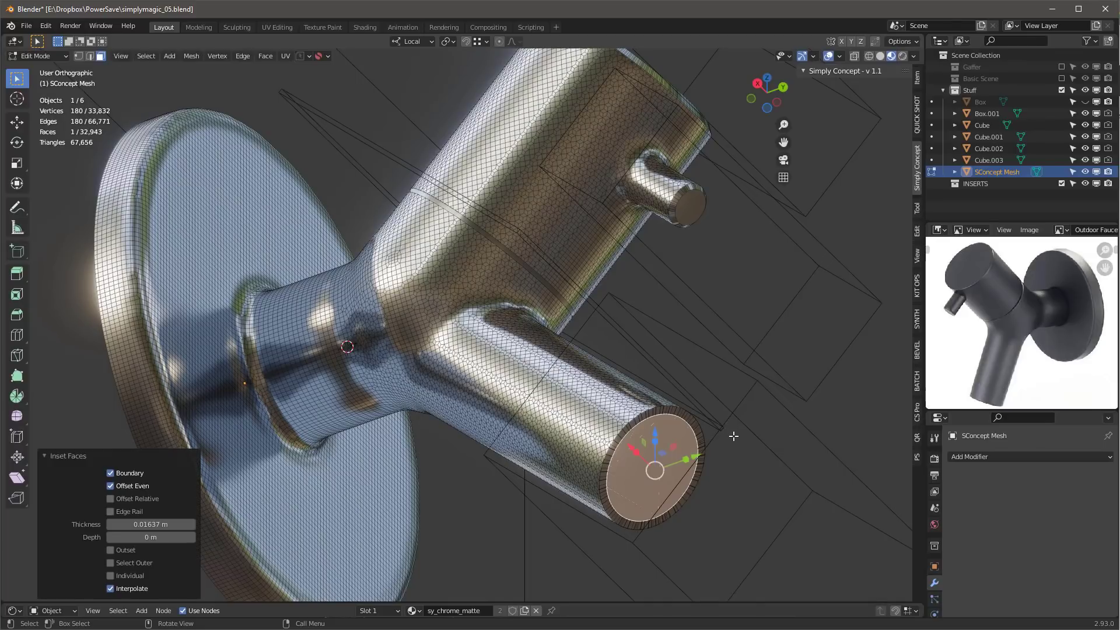
# Step: Extrude the inset spout face about 0.19 m inward to hollow the pipe, and return to Object Mode with overlays hidden
pyautogui.press('e')
pyautogui.click(700, 399)
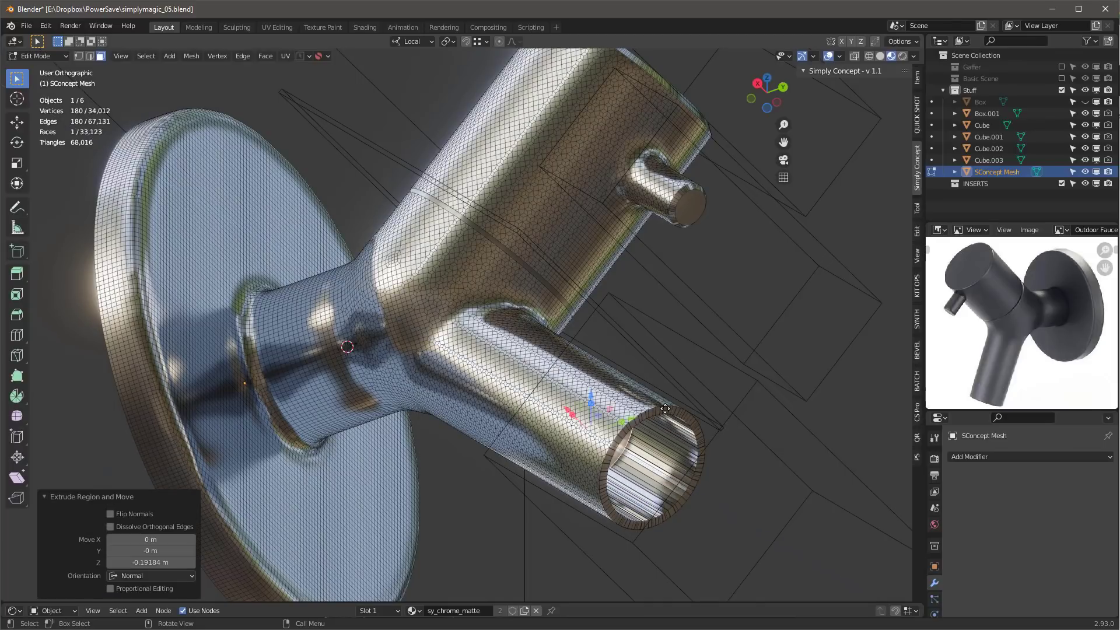
pyautogui.press('Tab')
pyautogui.scroll(-6, 667, 387)
pyautogui.moveTo(666, 388); pyautogui.dragTo(541, 272, button='middle')
pyautogui.scroll(4, 636, 312)
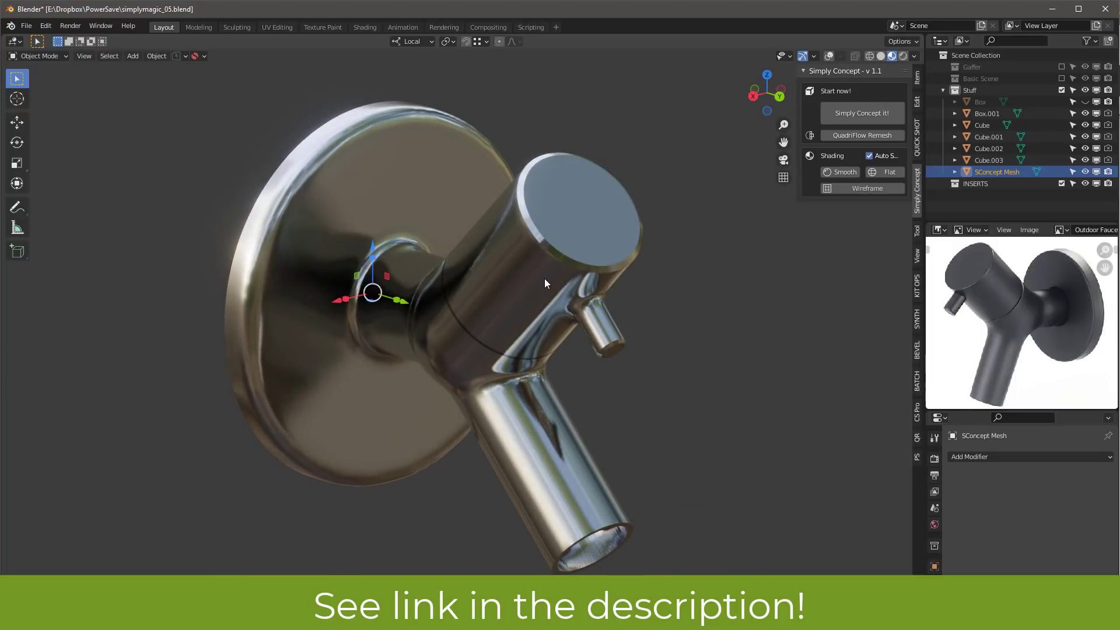